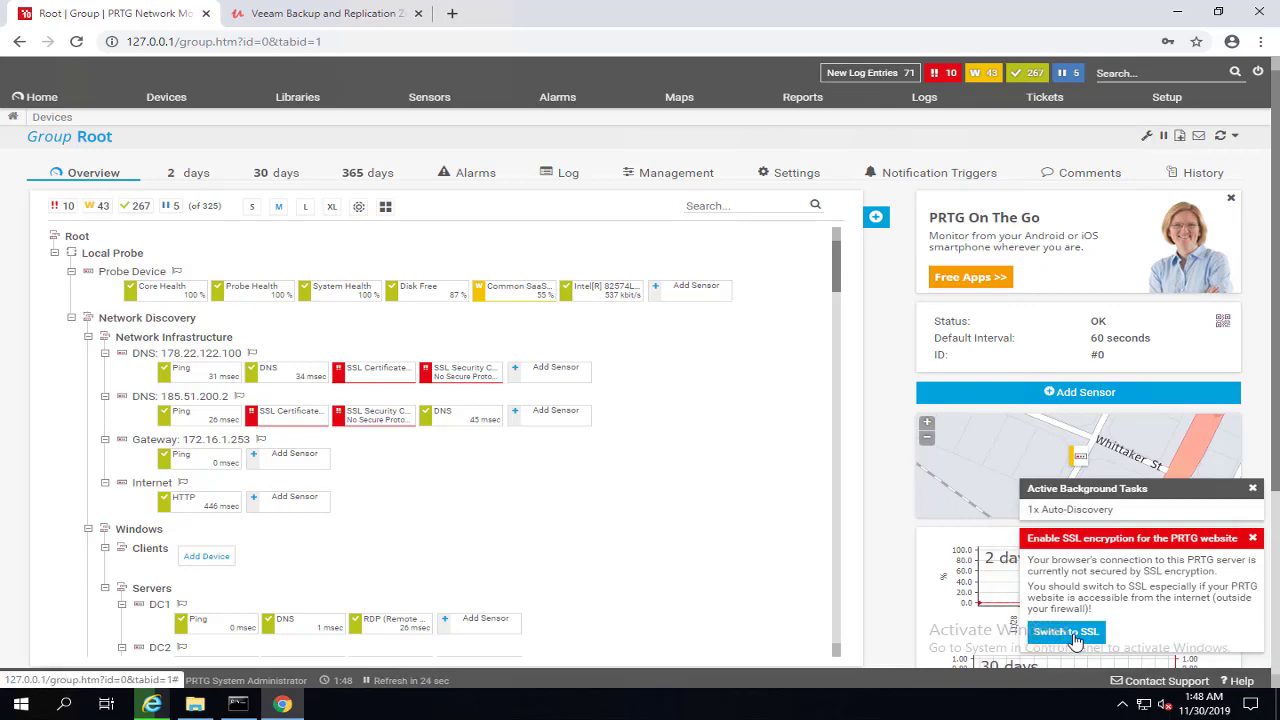
Step: Switch the PRTG web server to SSL and confirm the restart
click(1070, 633)
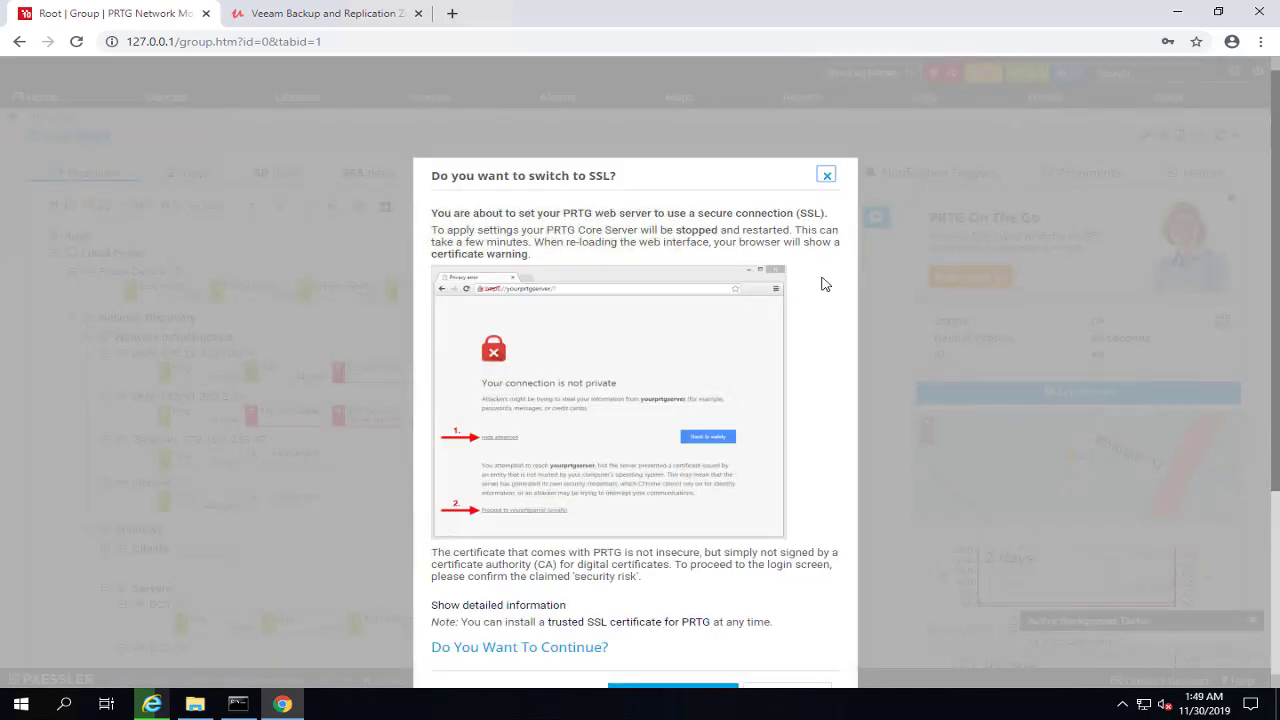
scroll(810, 300, down, 2)
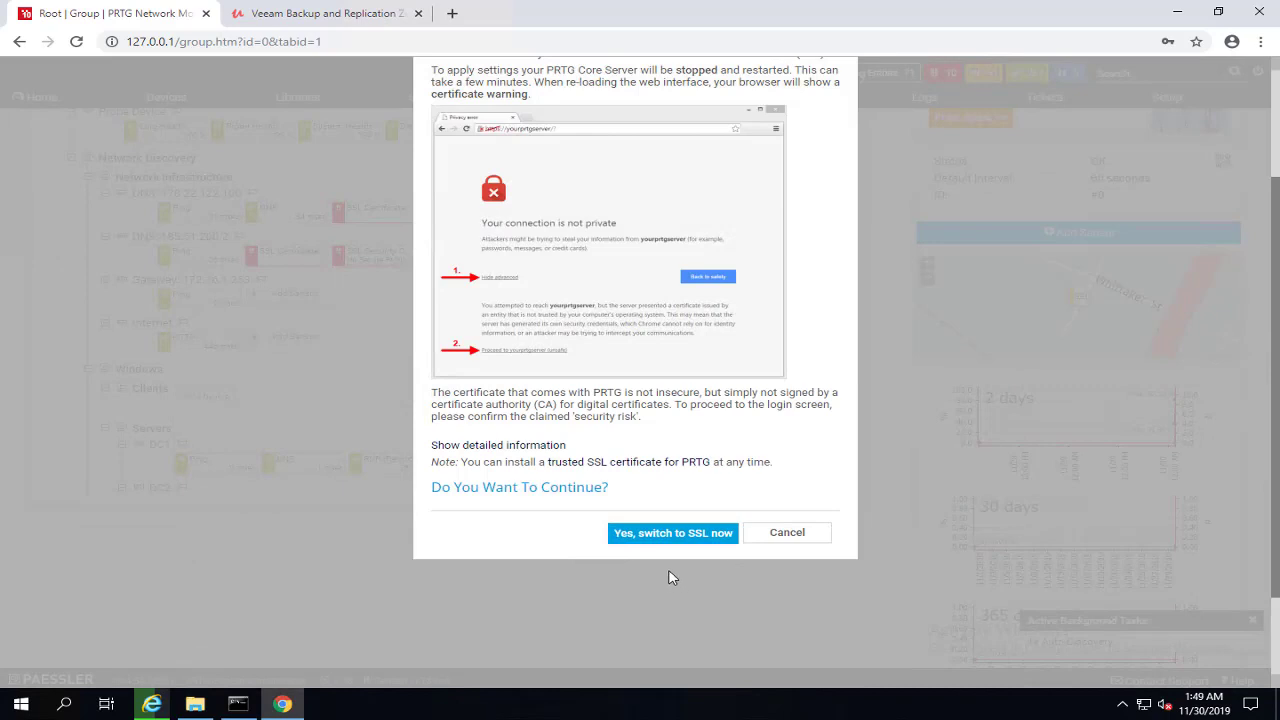
click(698, 537)
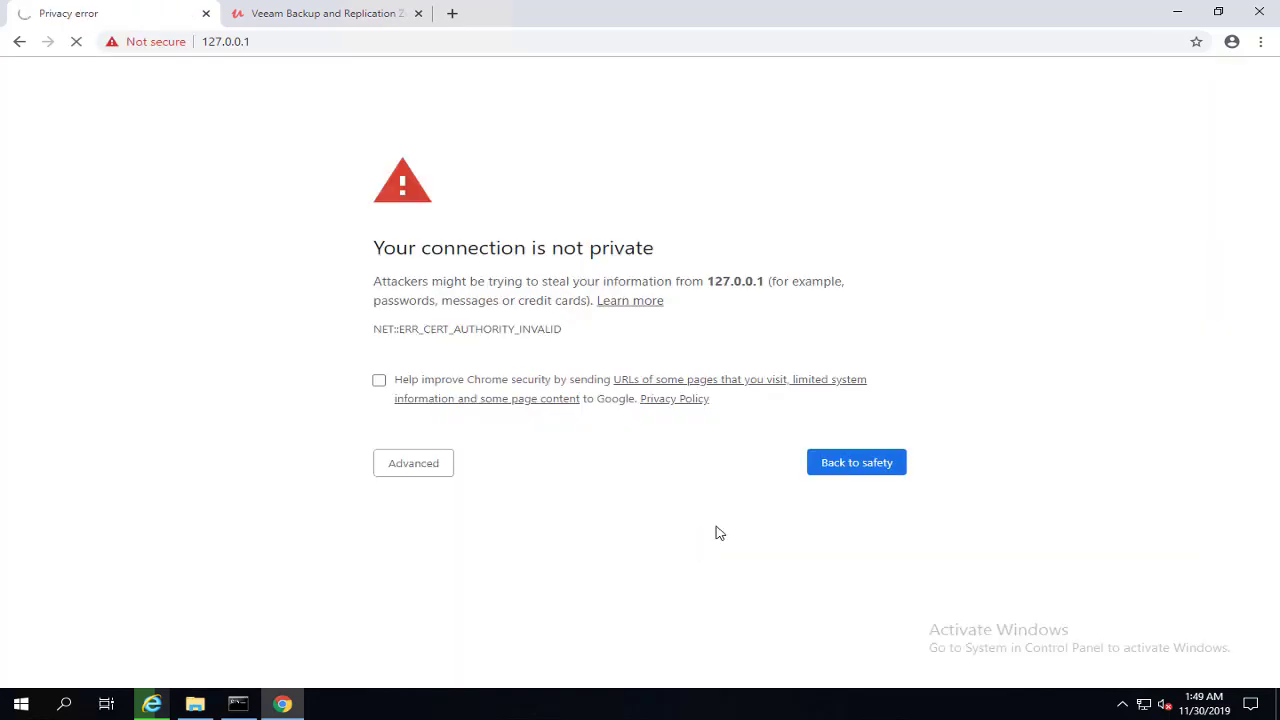
Step: Bypass Chrome's certificate warning and proceed to 127.0.0.1 (unsafe)
click(434, 469)
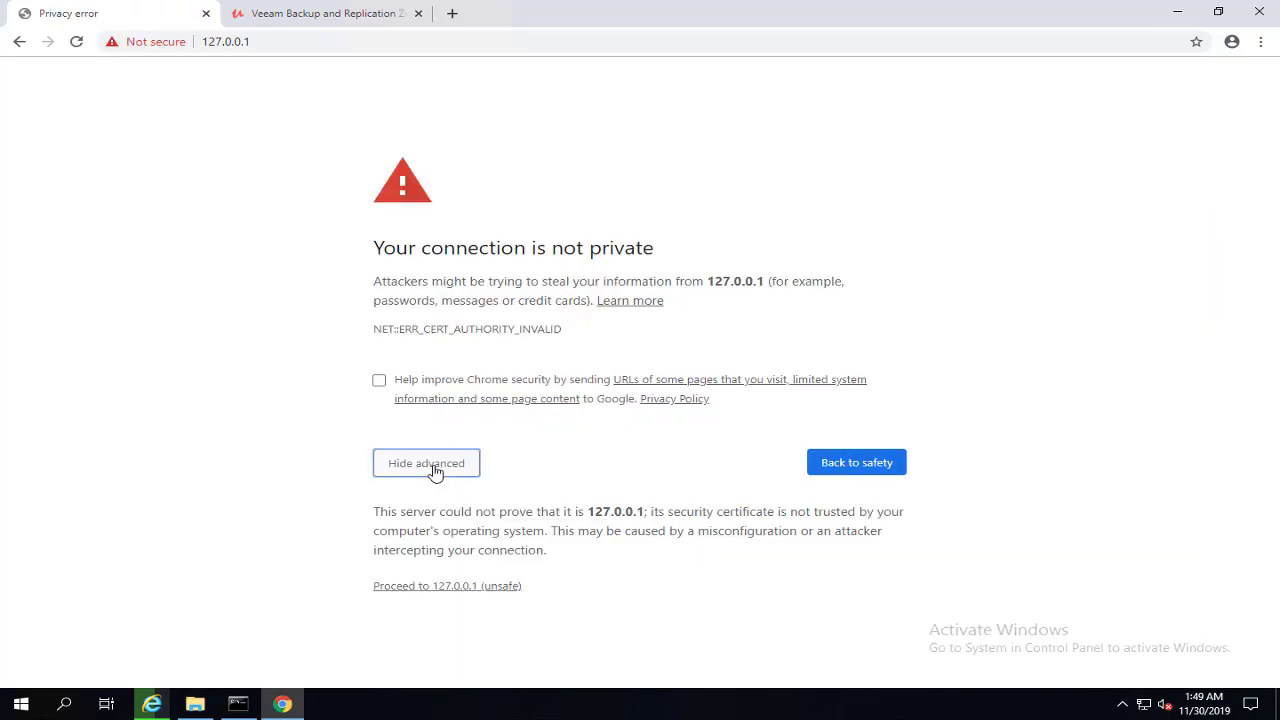
click(458, 587)
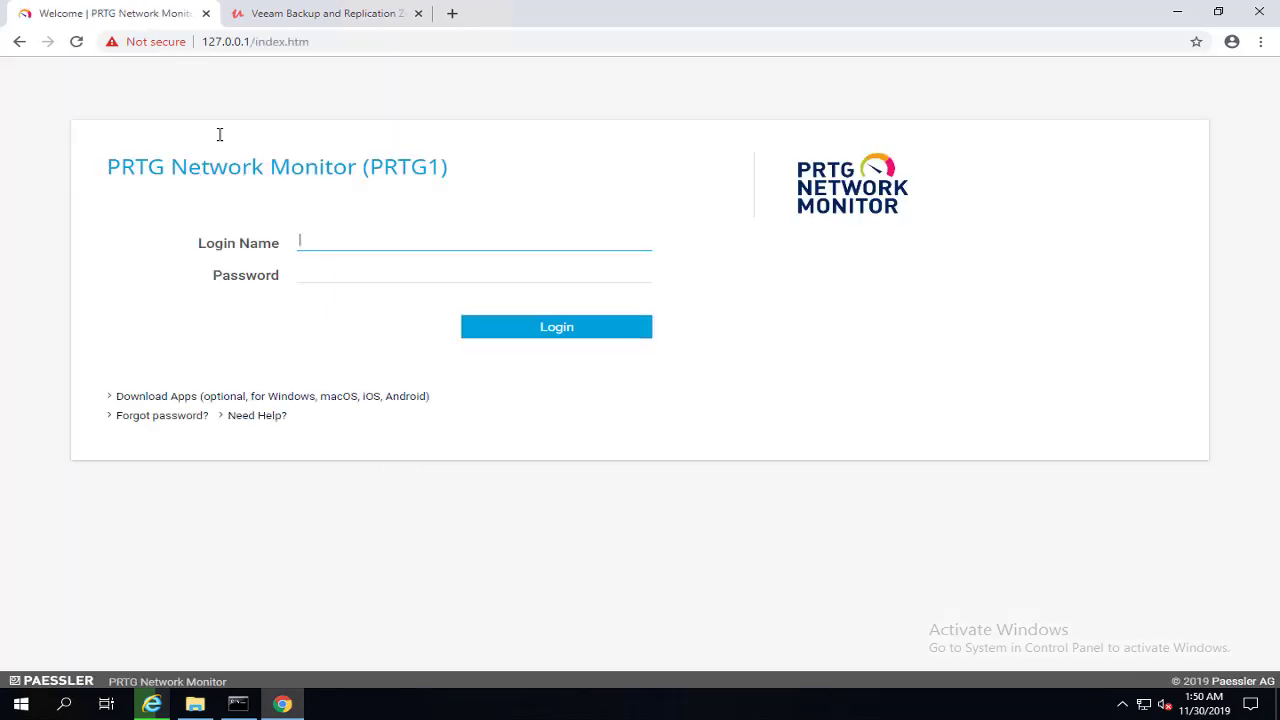
Step: Inspect the site's PRTG certificate, then log in with the admin credentials
click(161, 47)
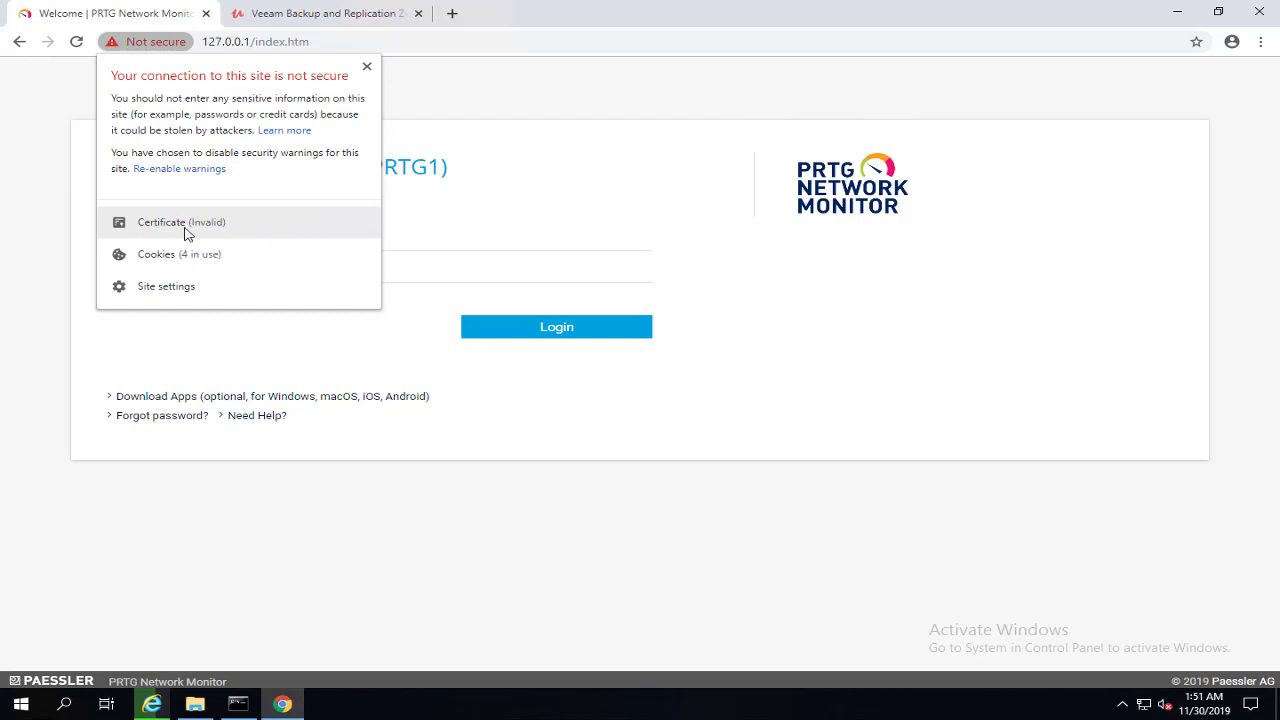
click(184, 232)
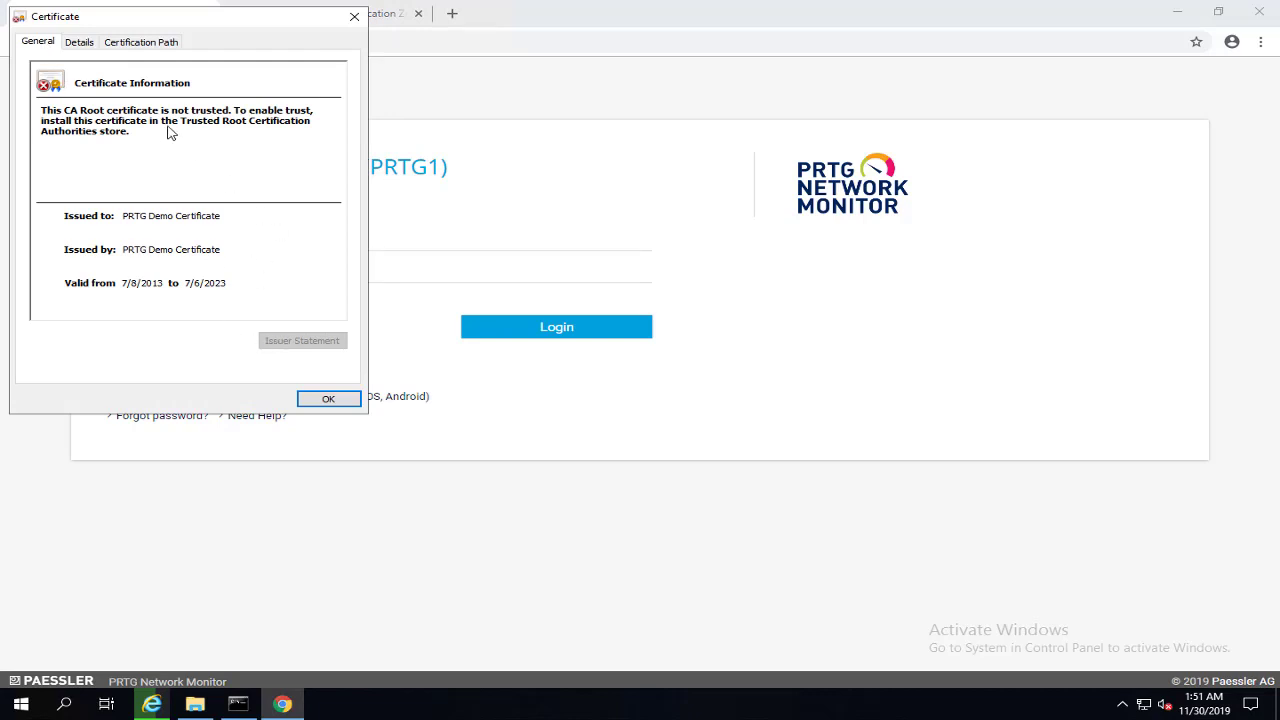
click(350, 402)
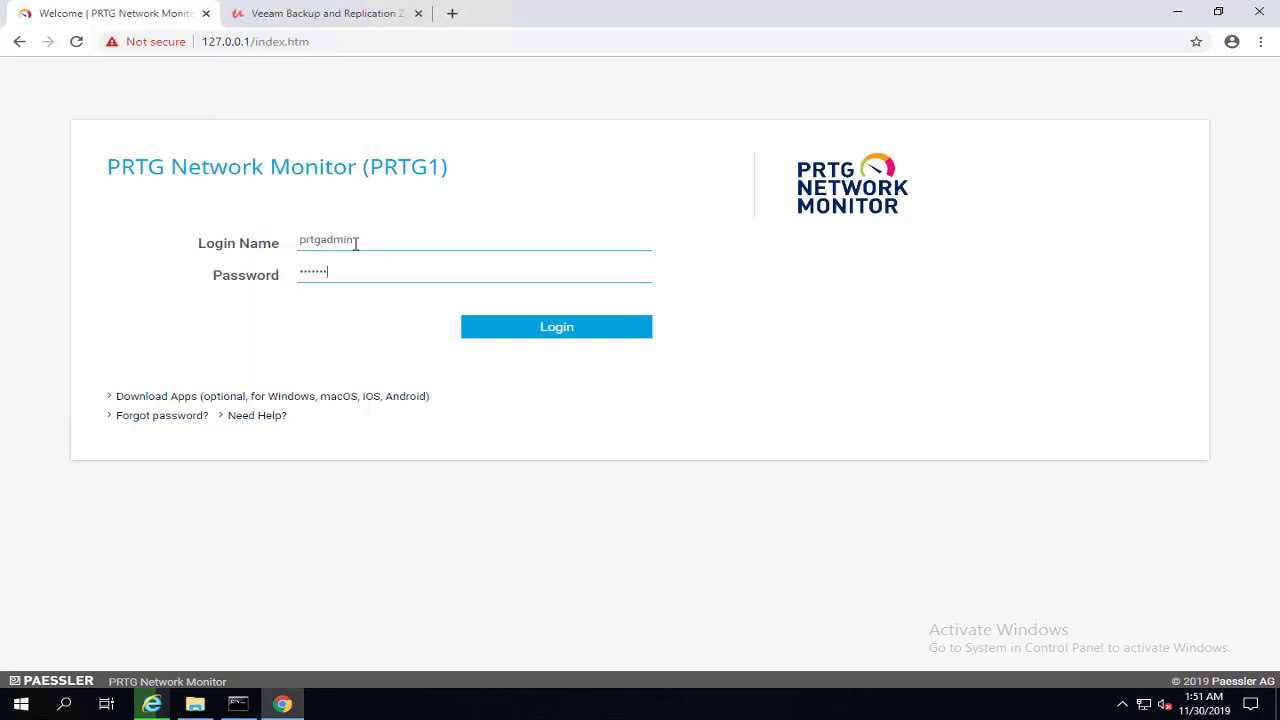
key(Return)
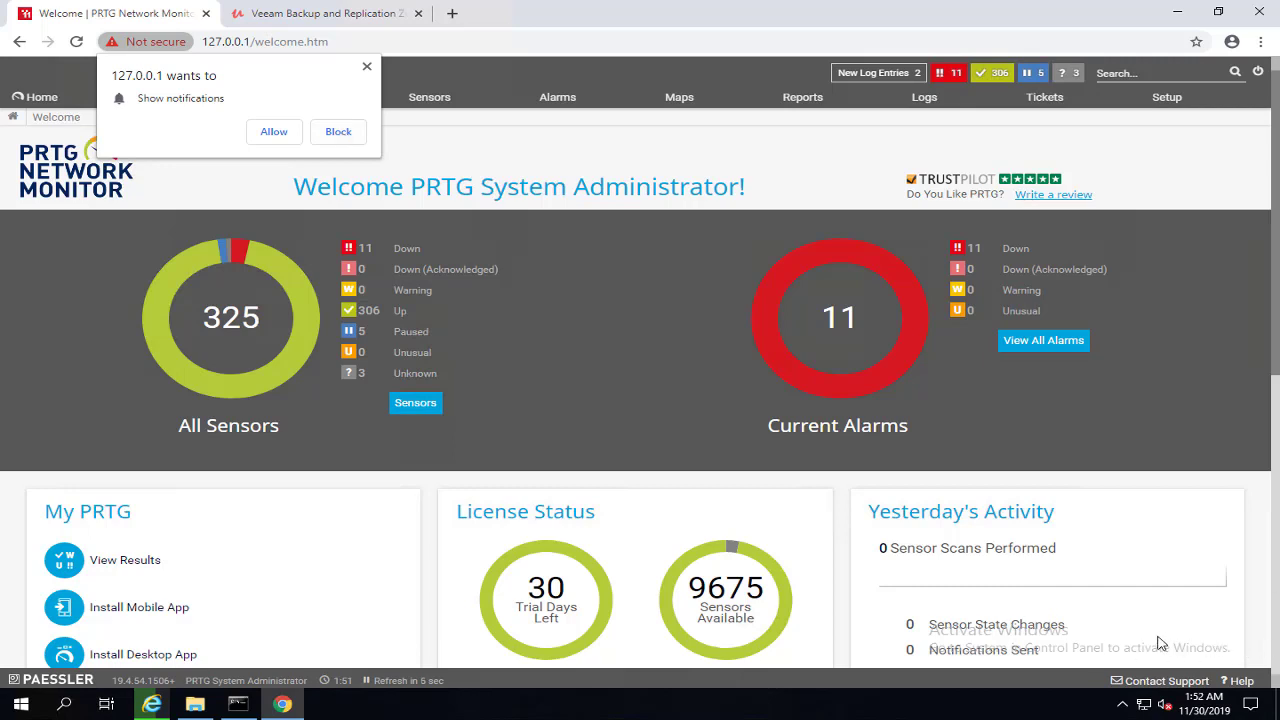
Step: Block site notifications and browse the Root group's device tree under Devices
click(339, 133)
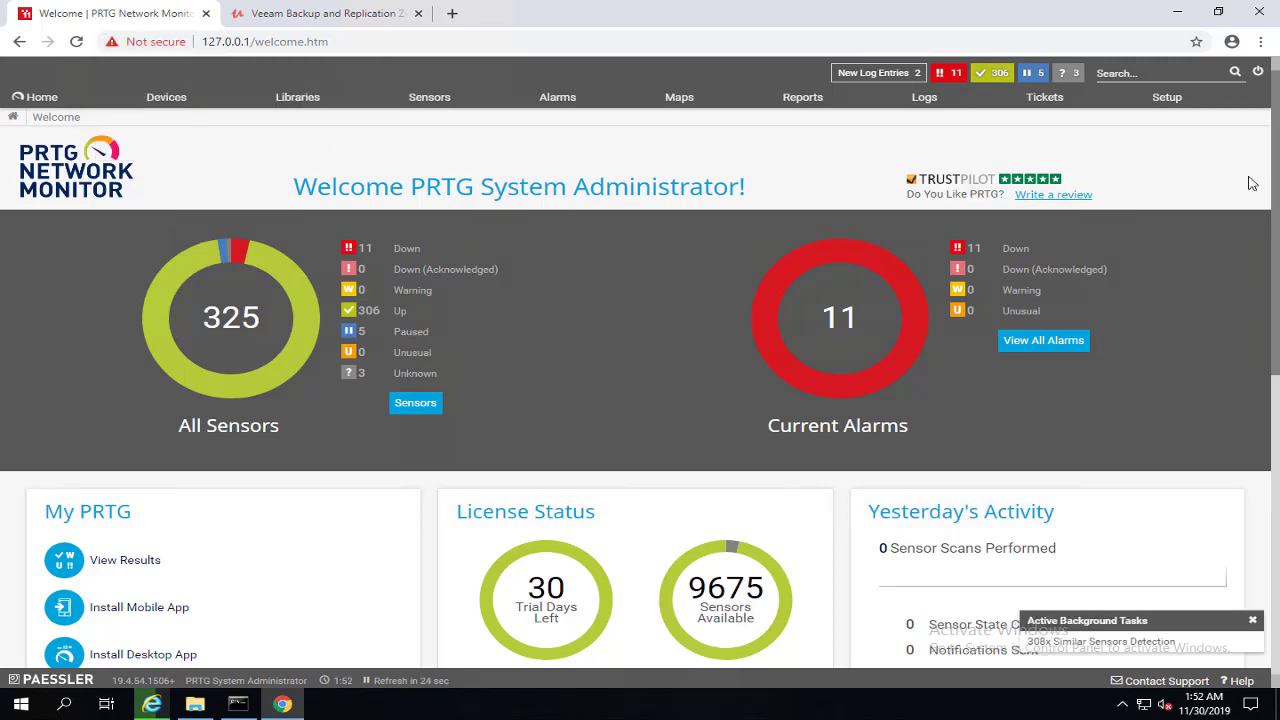
click(155, 98)
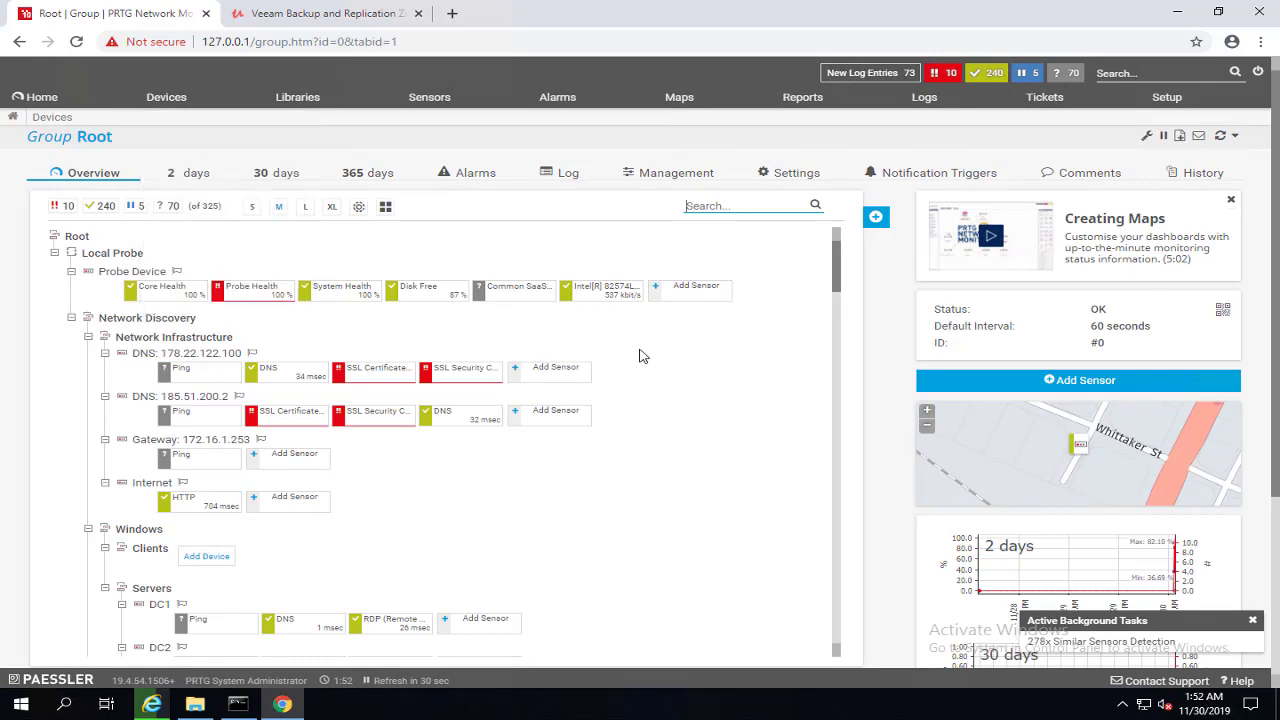
scroll(617, 406, down, 10)
scroll(557, 514, down, 5)
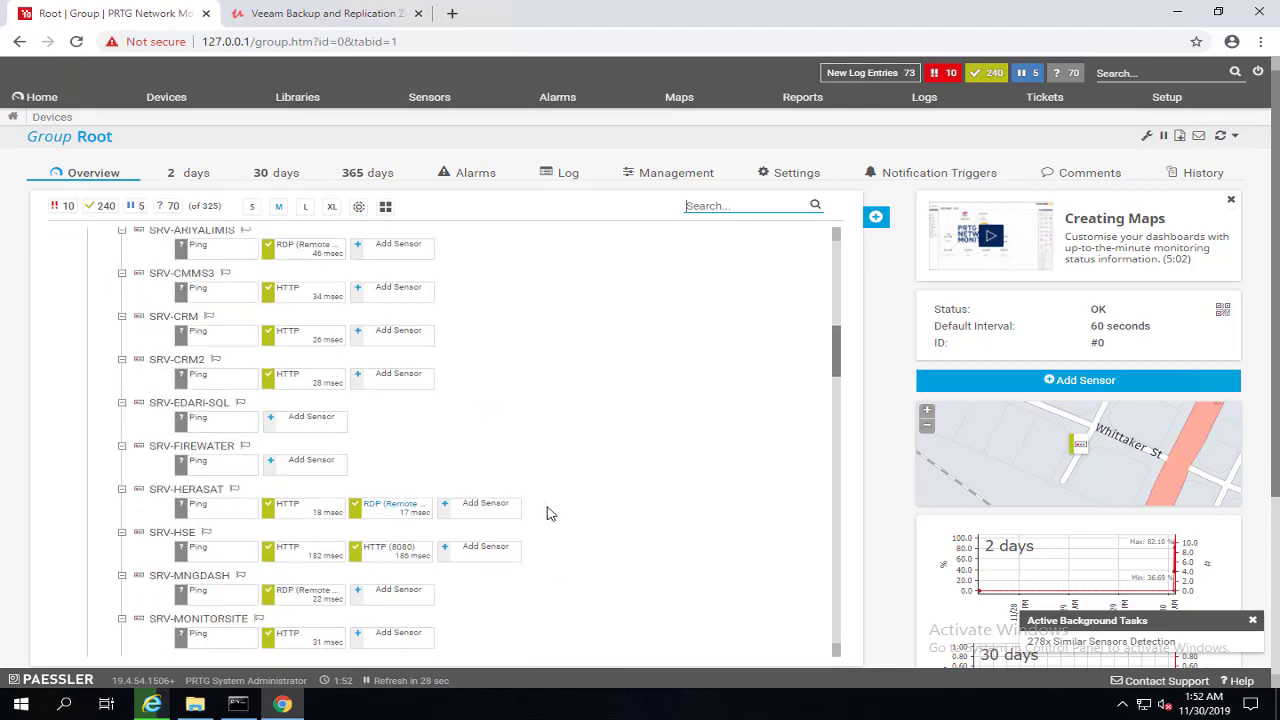
scroll(409, 566, down, 5)
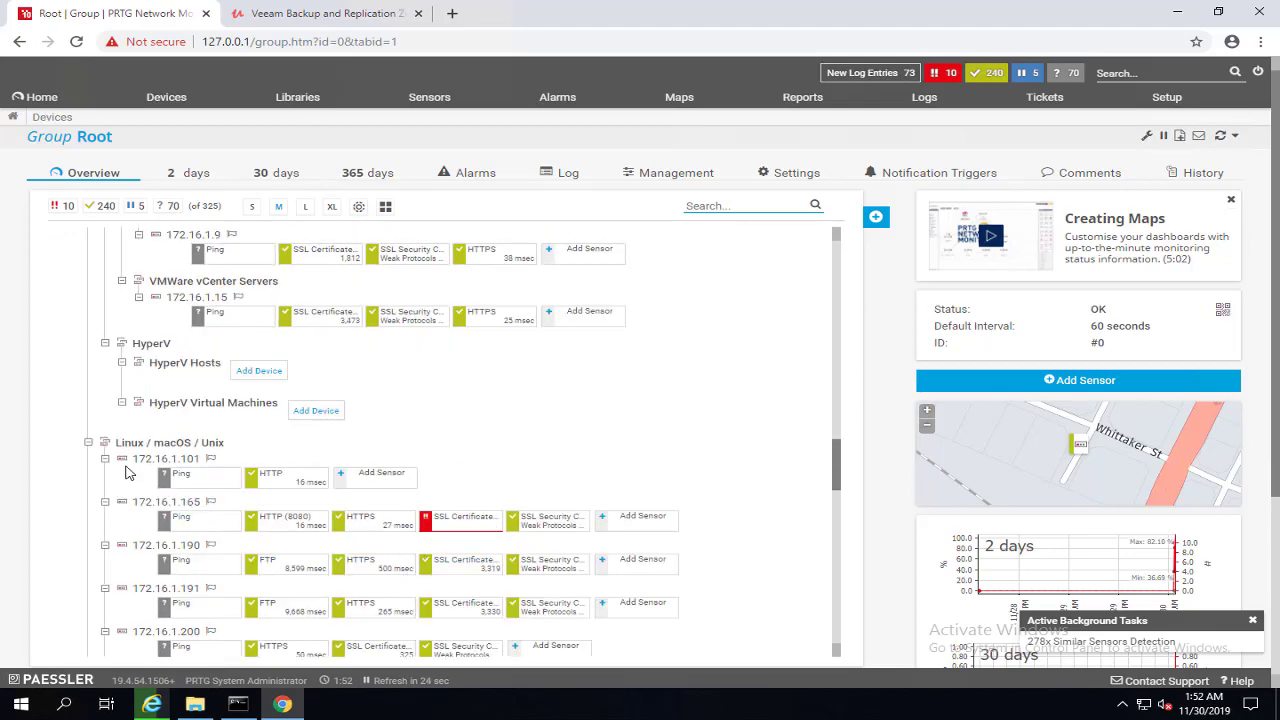
scroll(340, 522, down, 3)
scroll(340, 522, down, 1)
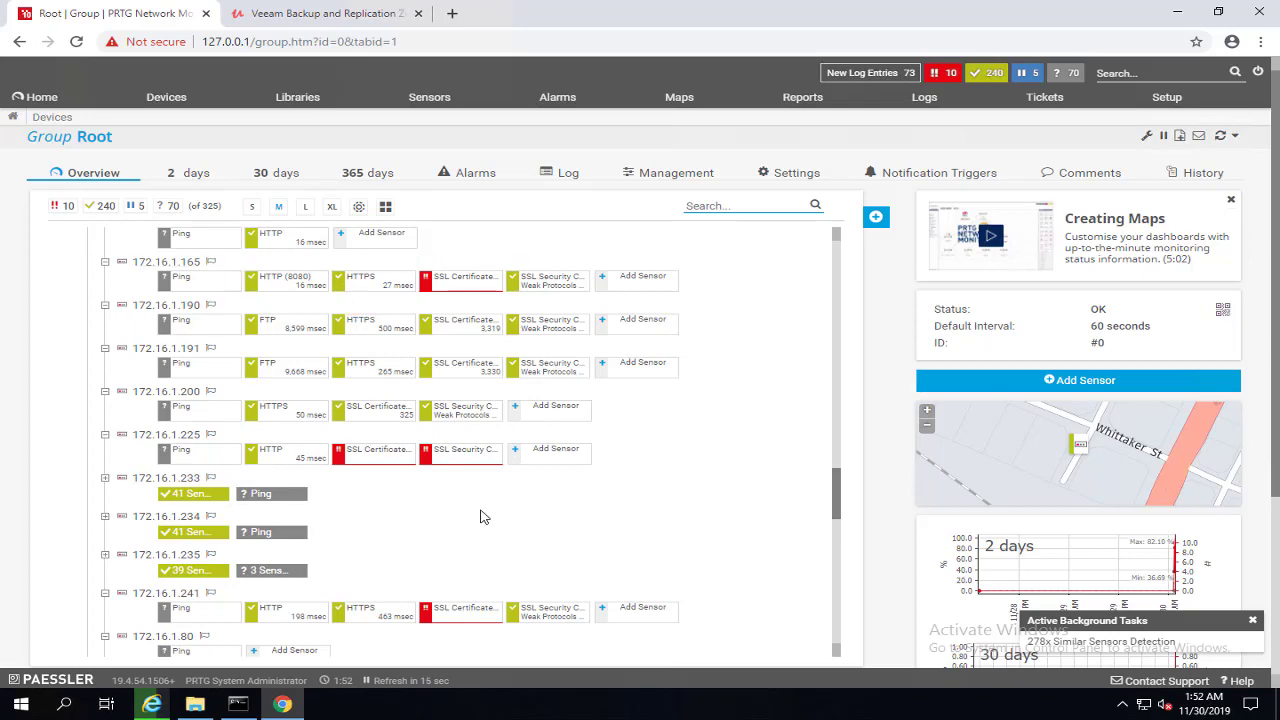
scroll(500, 505, up, 15)
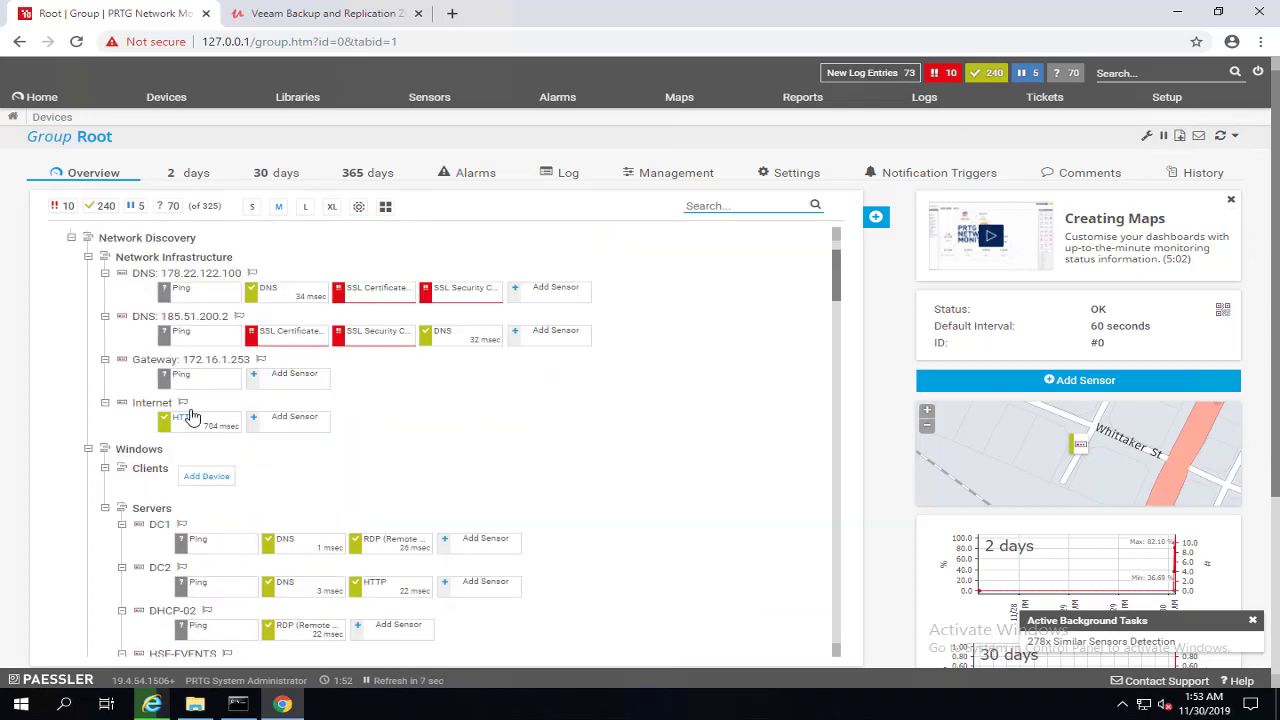
mouse_move(166, 339)
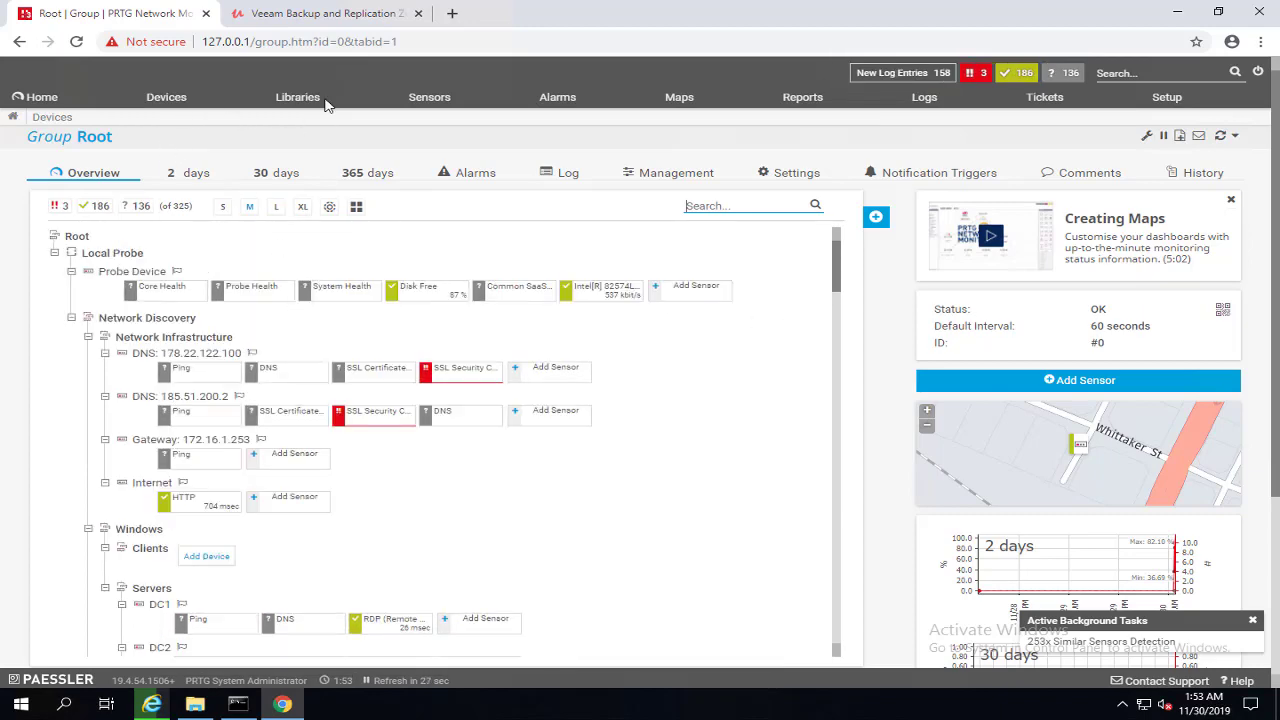
Step: Reload the device overview until it shows 269 up and 10 down sensors
click(76, 41)
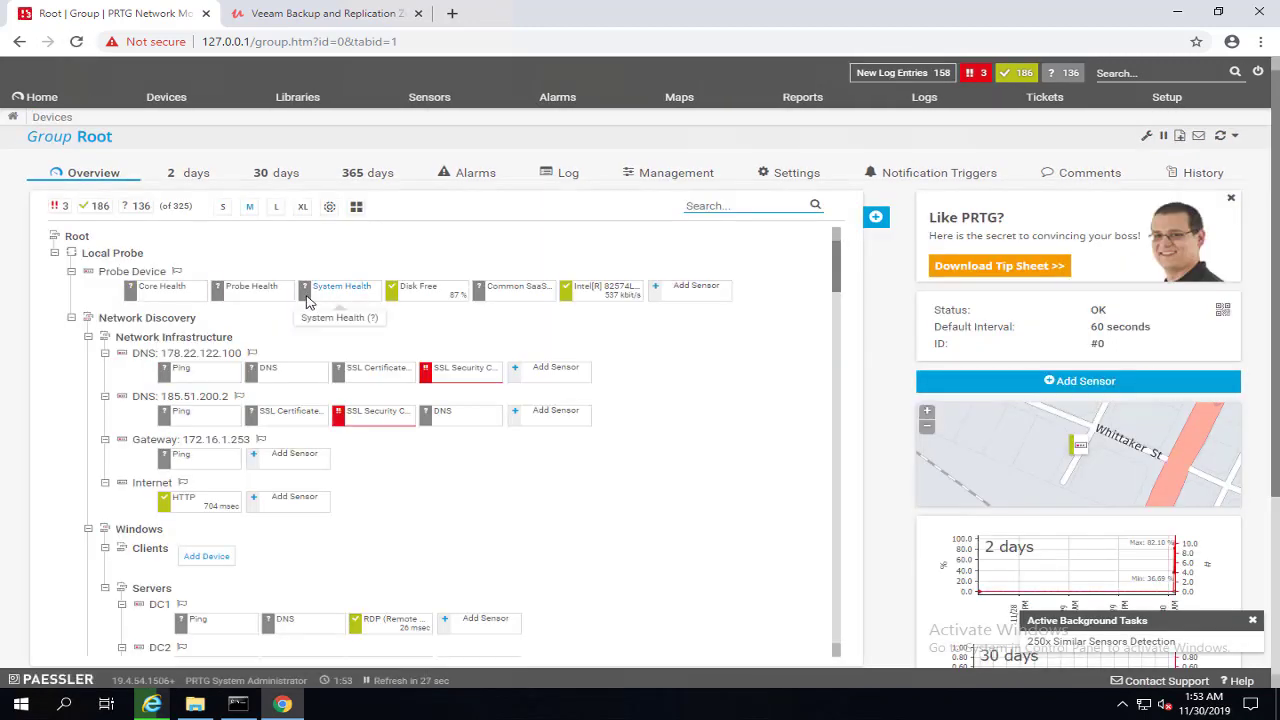
click(495, 282)
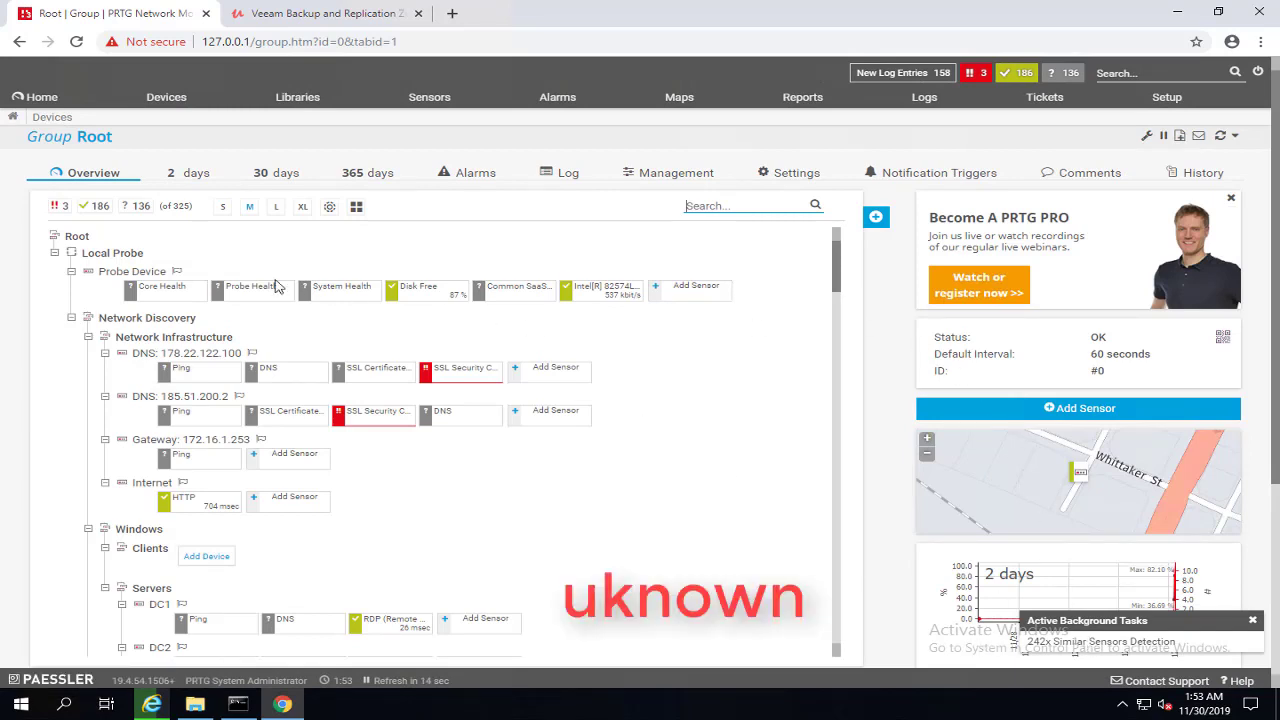
mouse_move(212, 297)
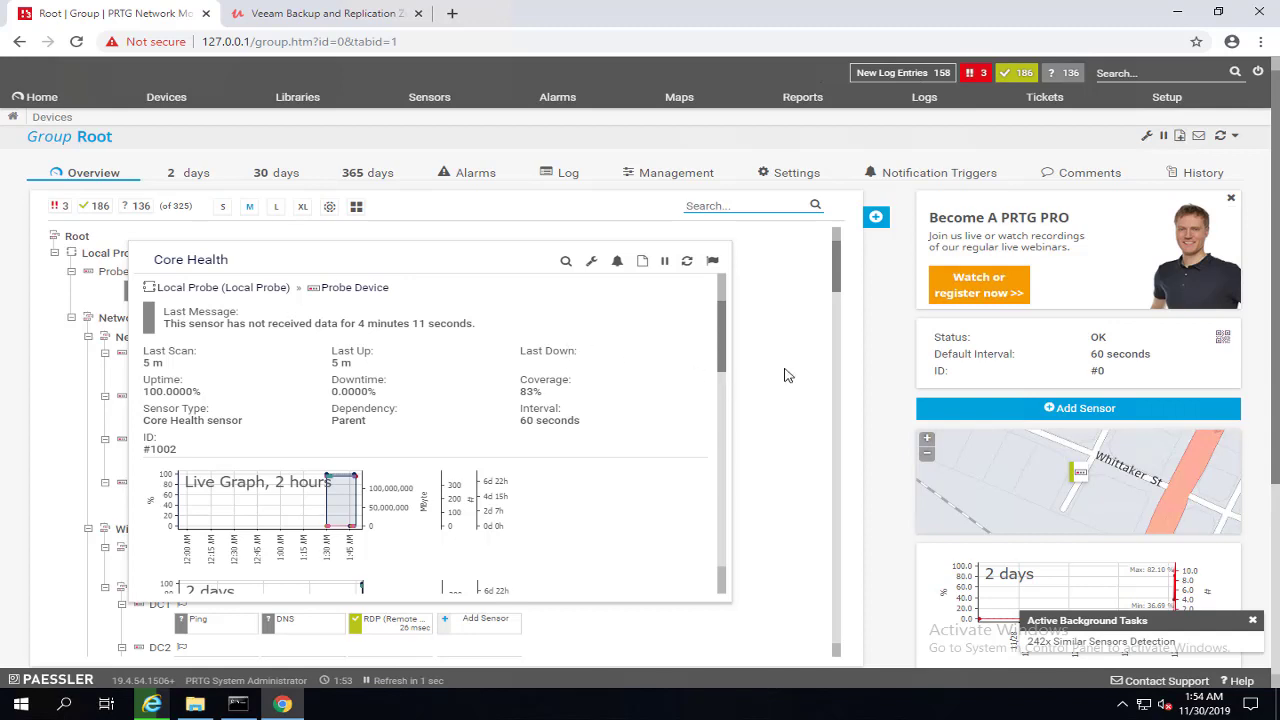
click(80, 45)
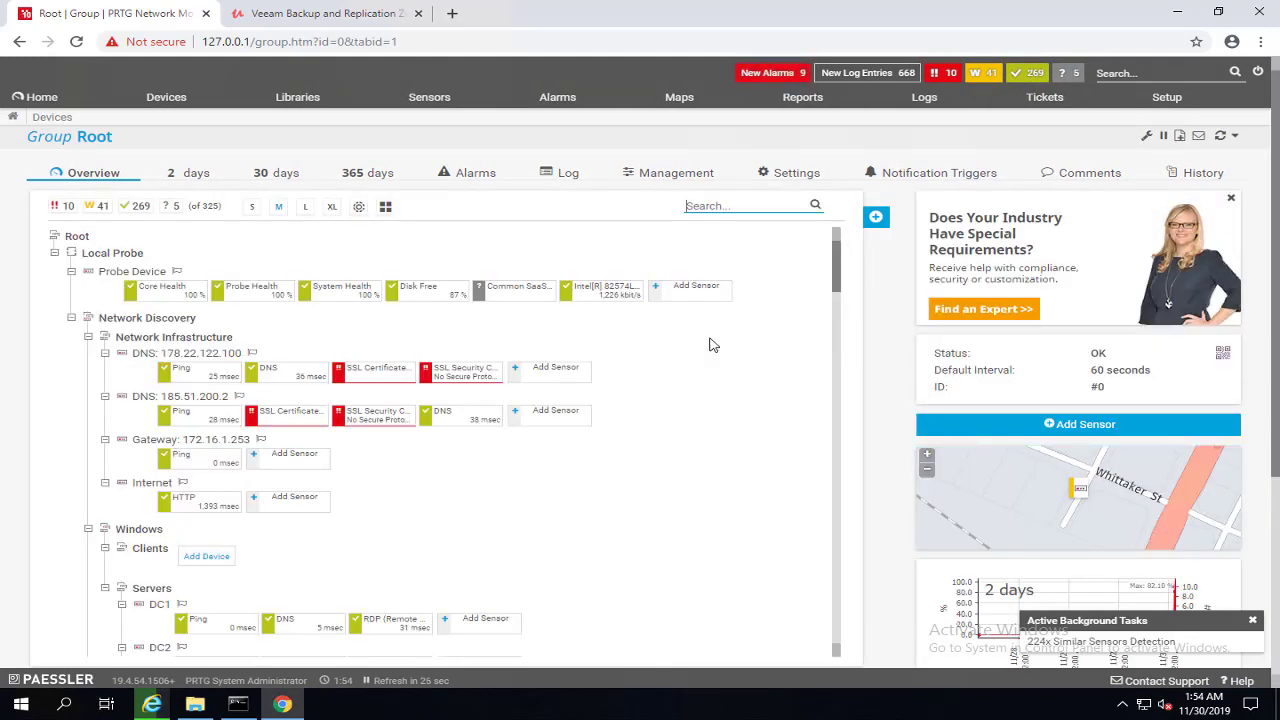
scroll(703, 382, down, 3)
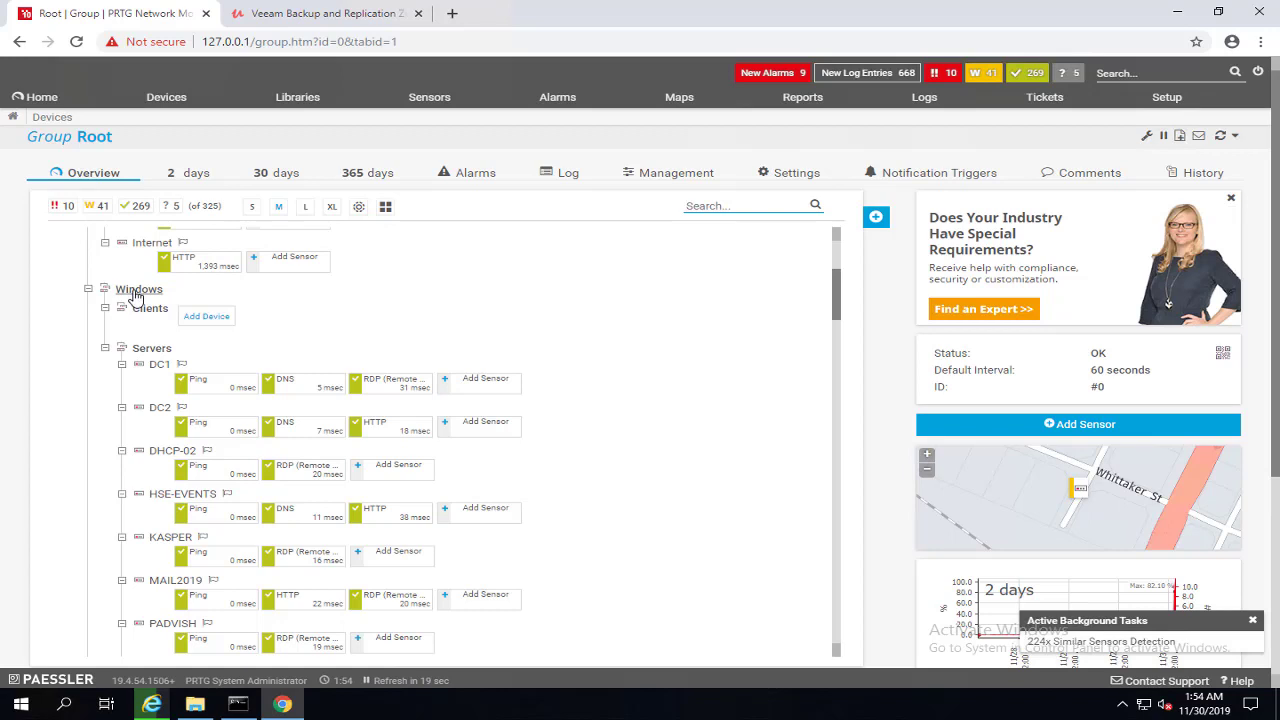
Step: Add a device to Servers named Remote-server with IPv4 address 172.16.1.153
right_click(163, 355)
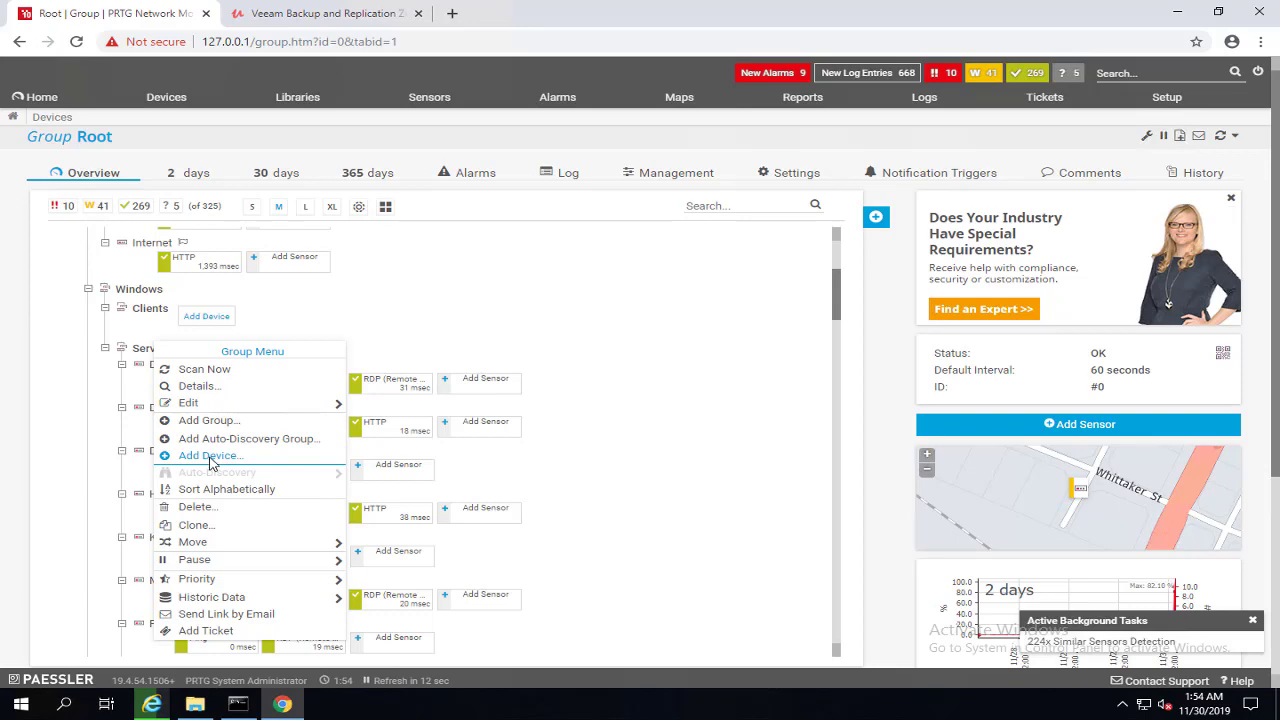
click(209, 456)
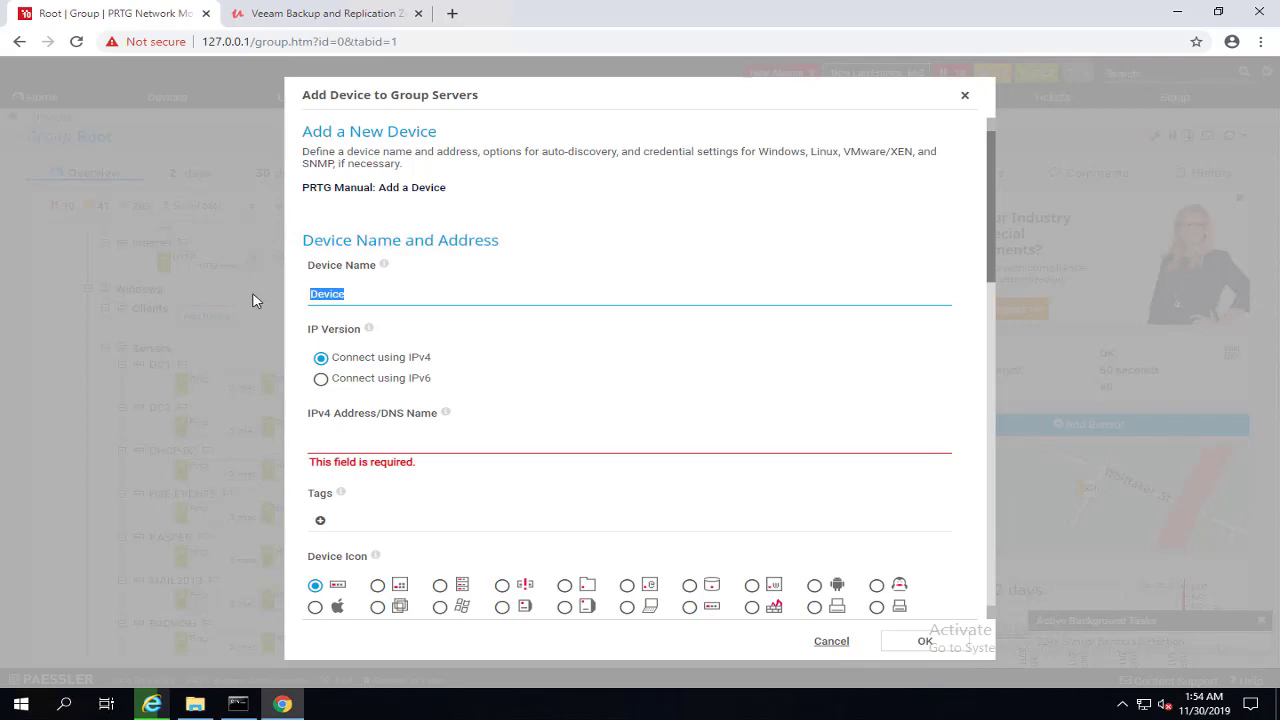
text(Remote-server)
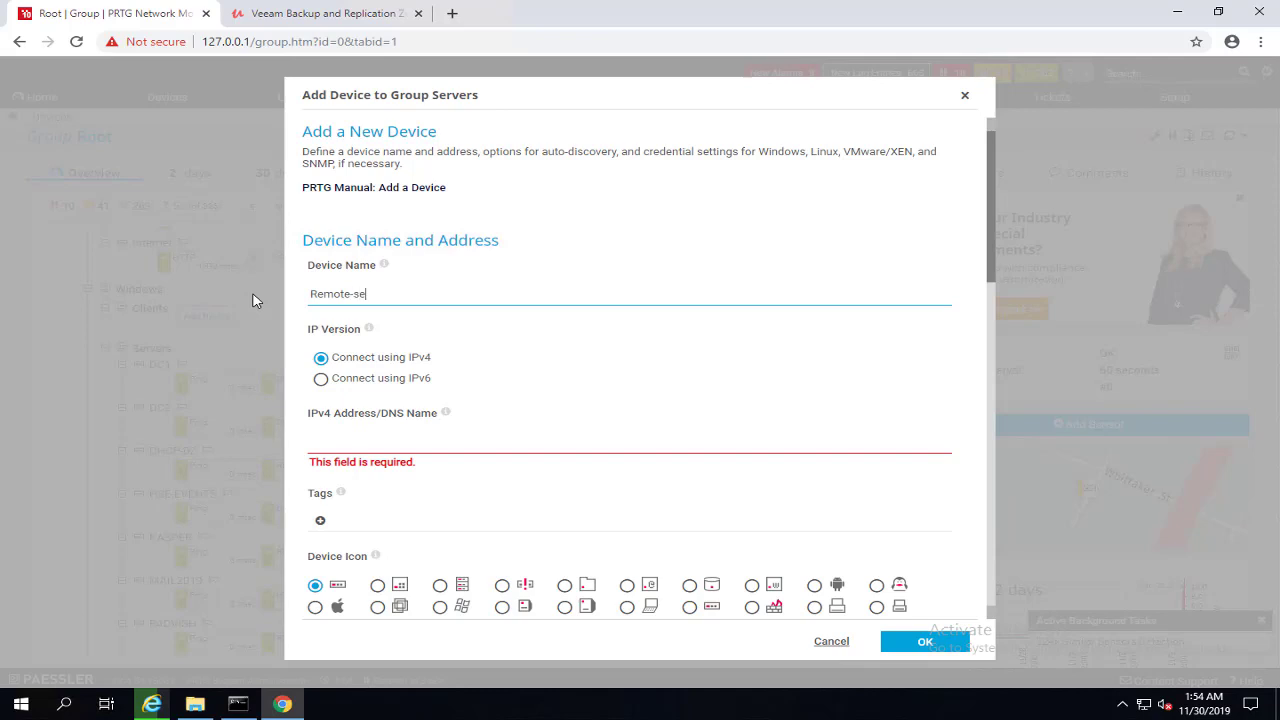
click(337, 441)
text(172.16.1.153)
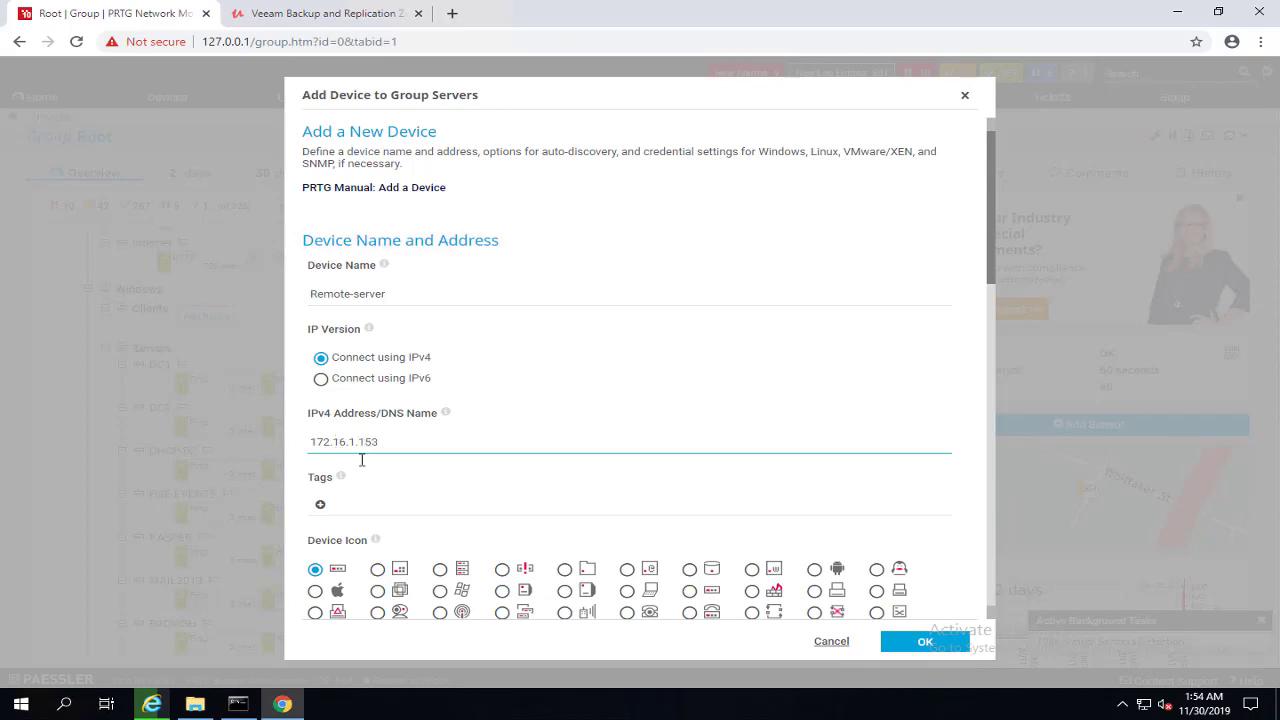
scroll(362, 459, down, 2)
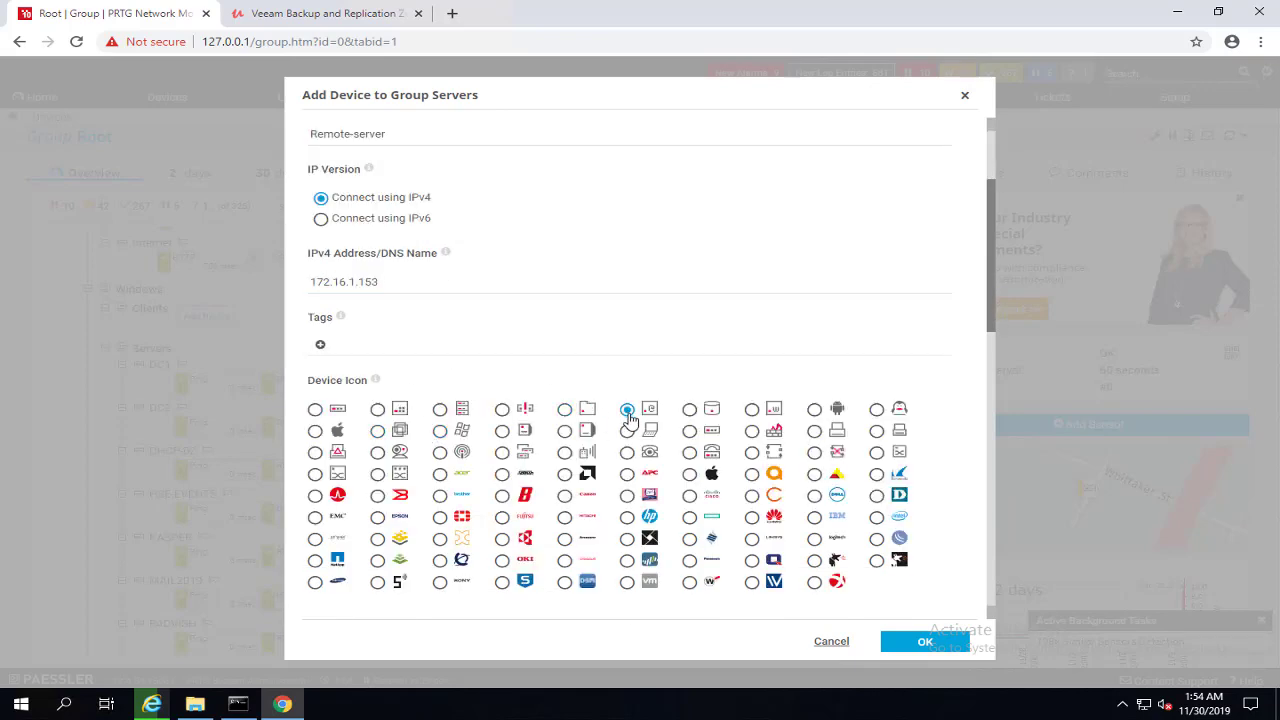
scroll(624, 418, down, 4)
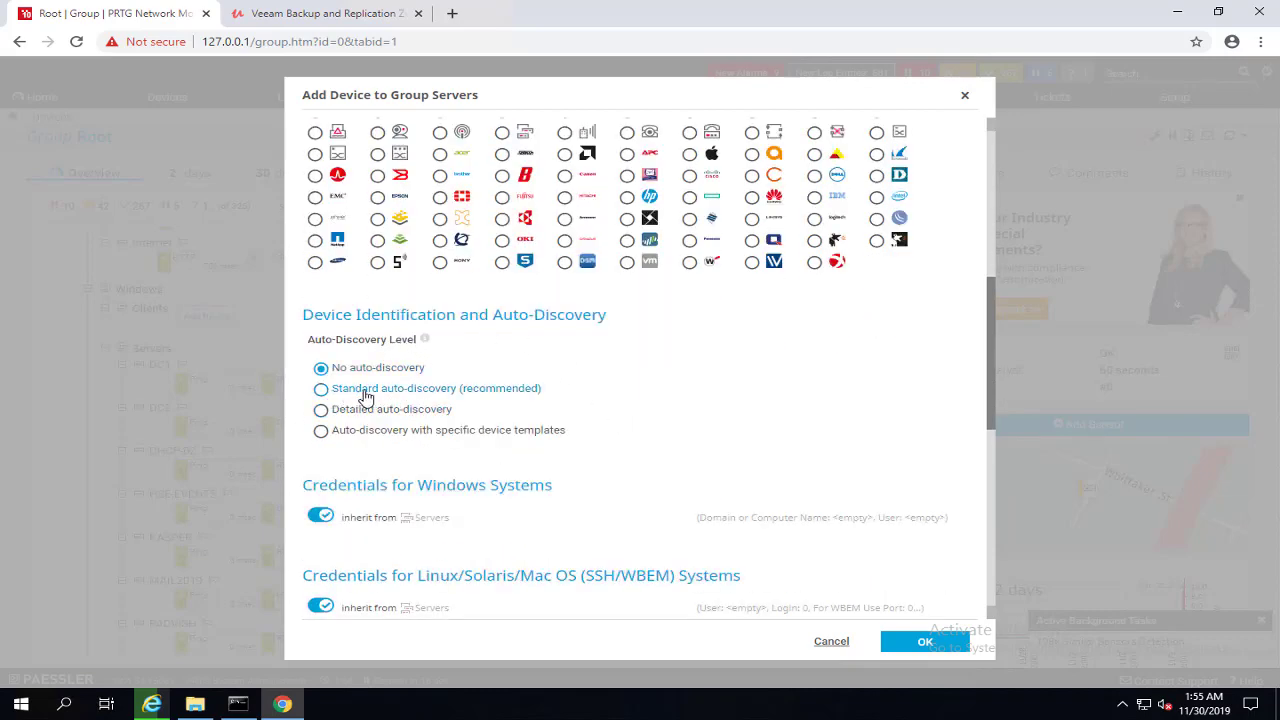
Step: Try specific device templates, checking then unchecking VMware ESX / vCenter Server
click(321, 389)
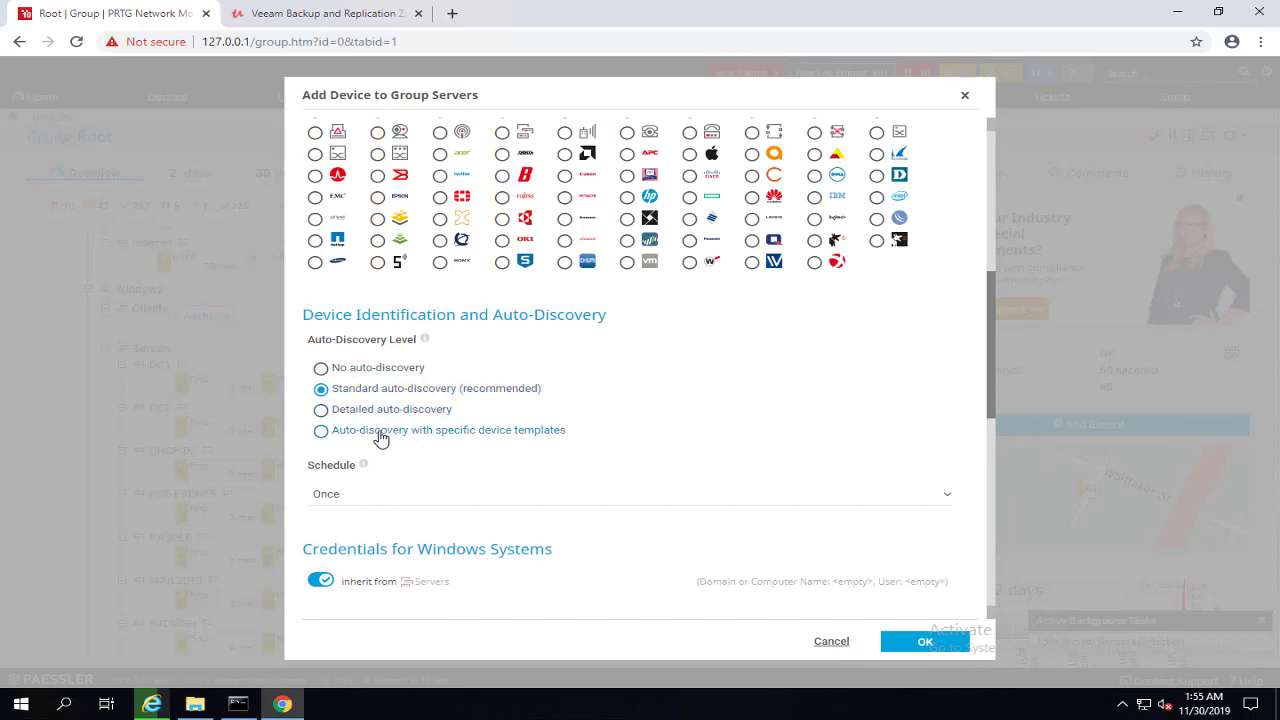
click(457, 430)
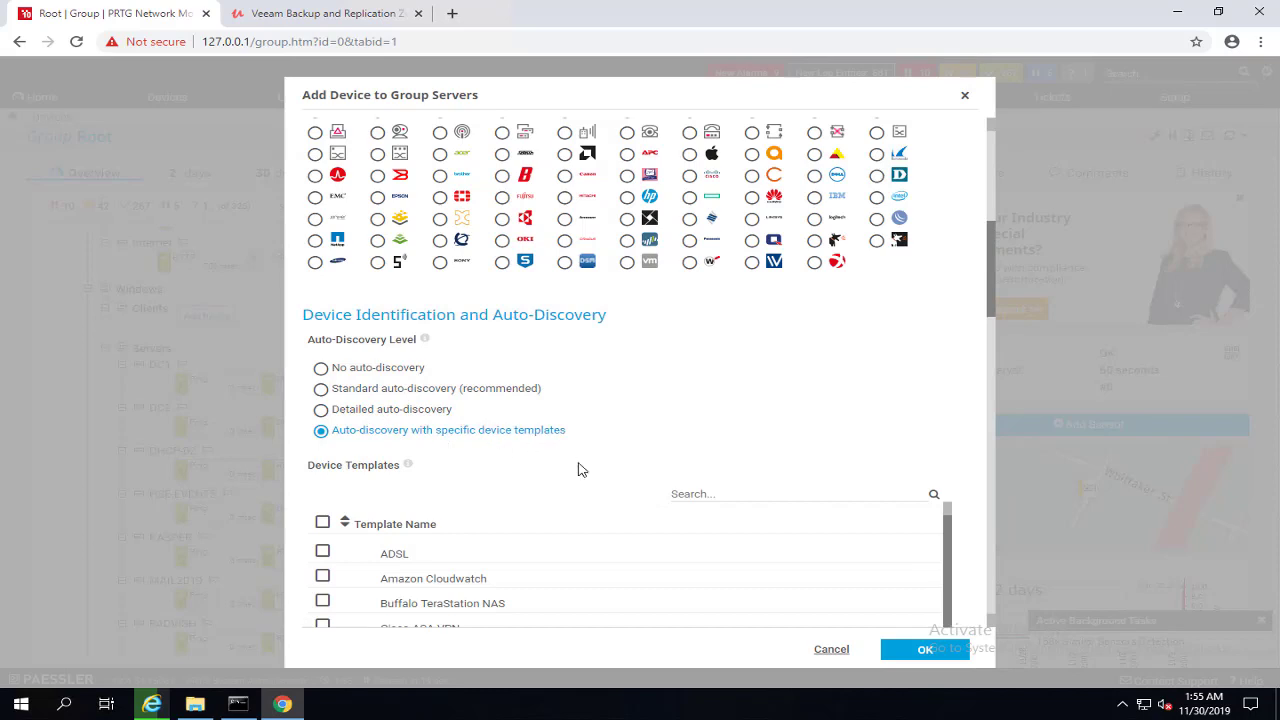
scroll(583, 480, down, 2)
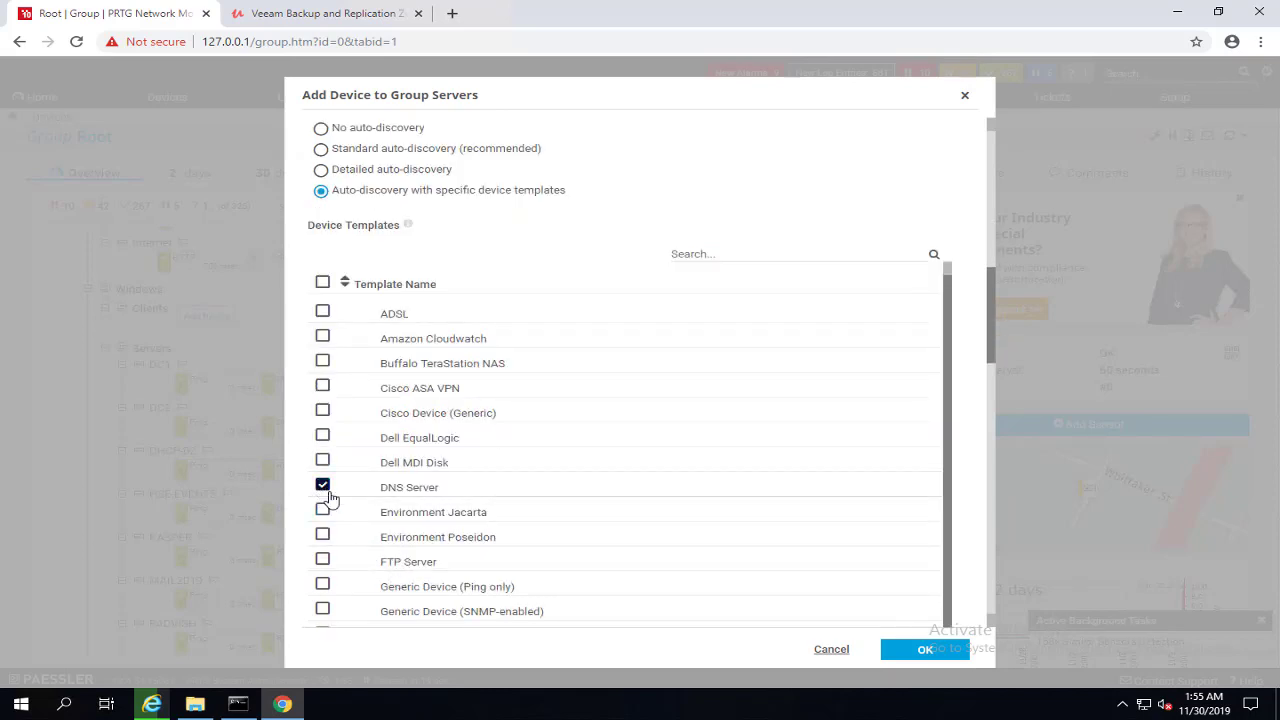
scroll(405, 592, down, 6)
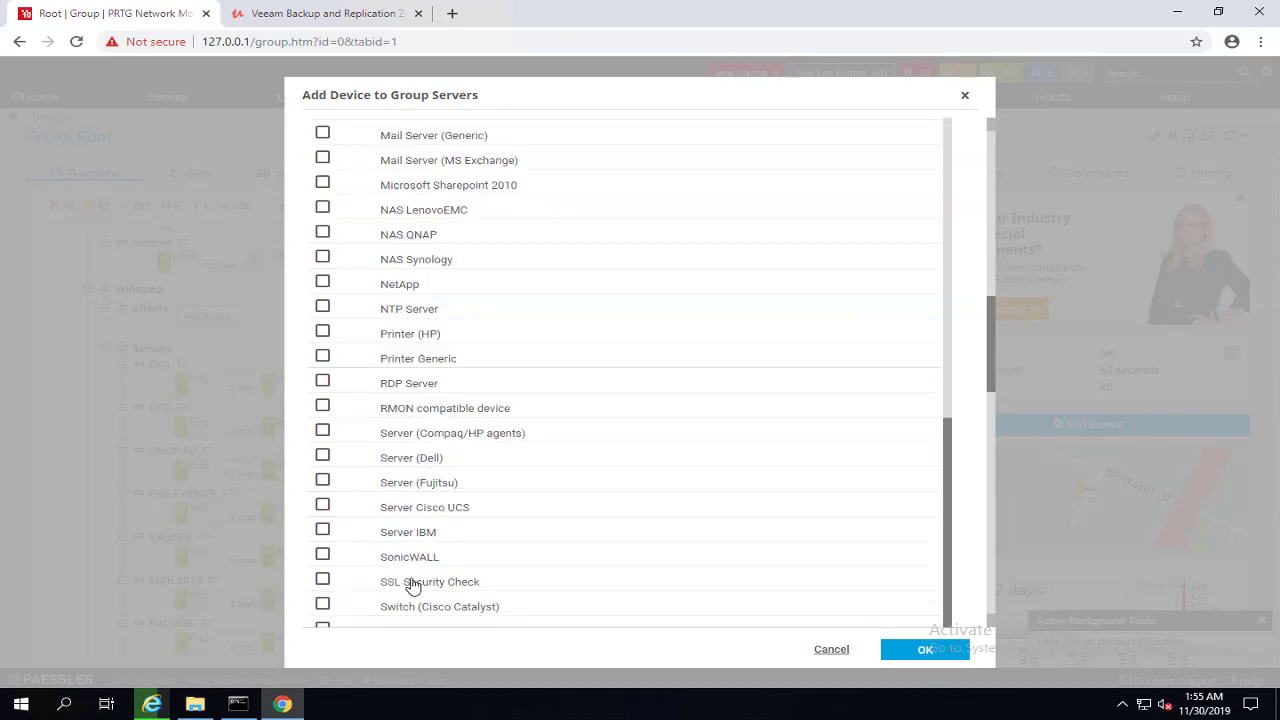
scroll(376, 584, down, 3)
click(322, 538)
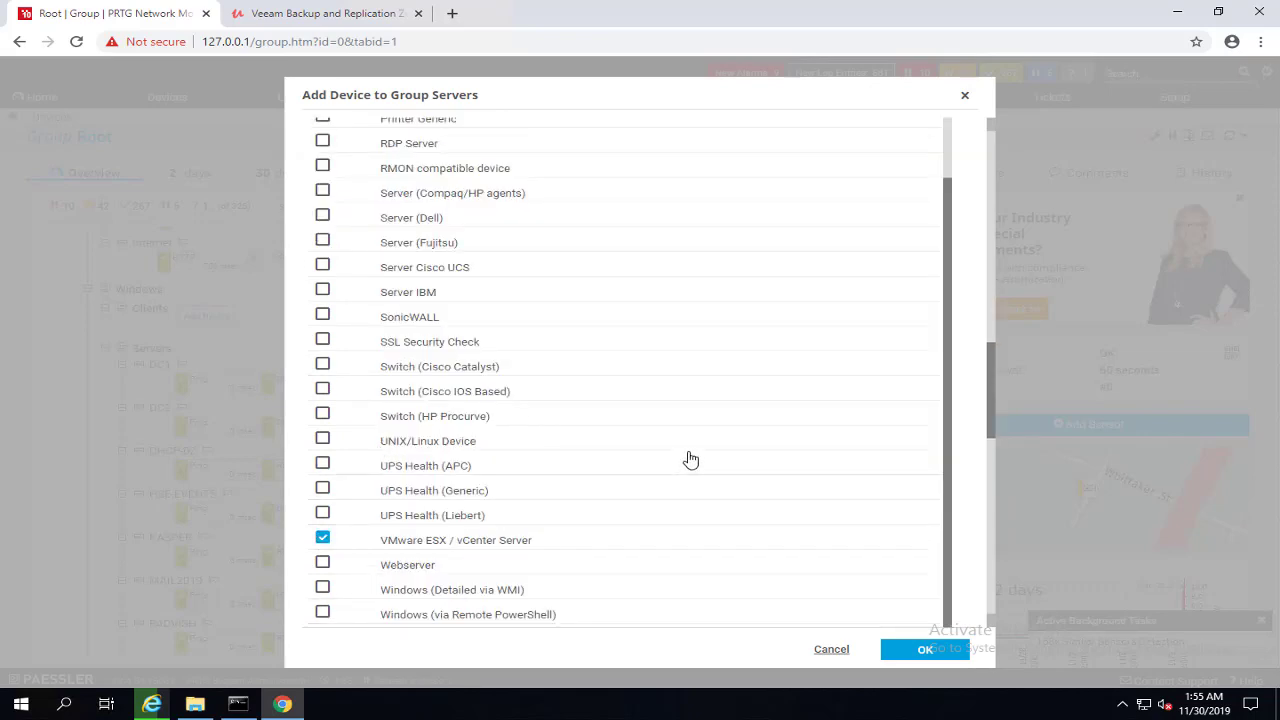
scroll(503, 380, down, 5)
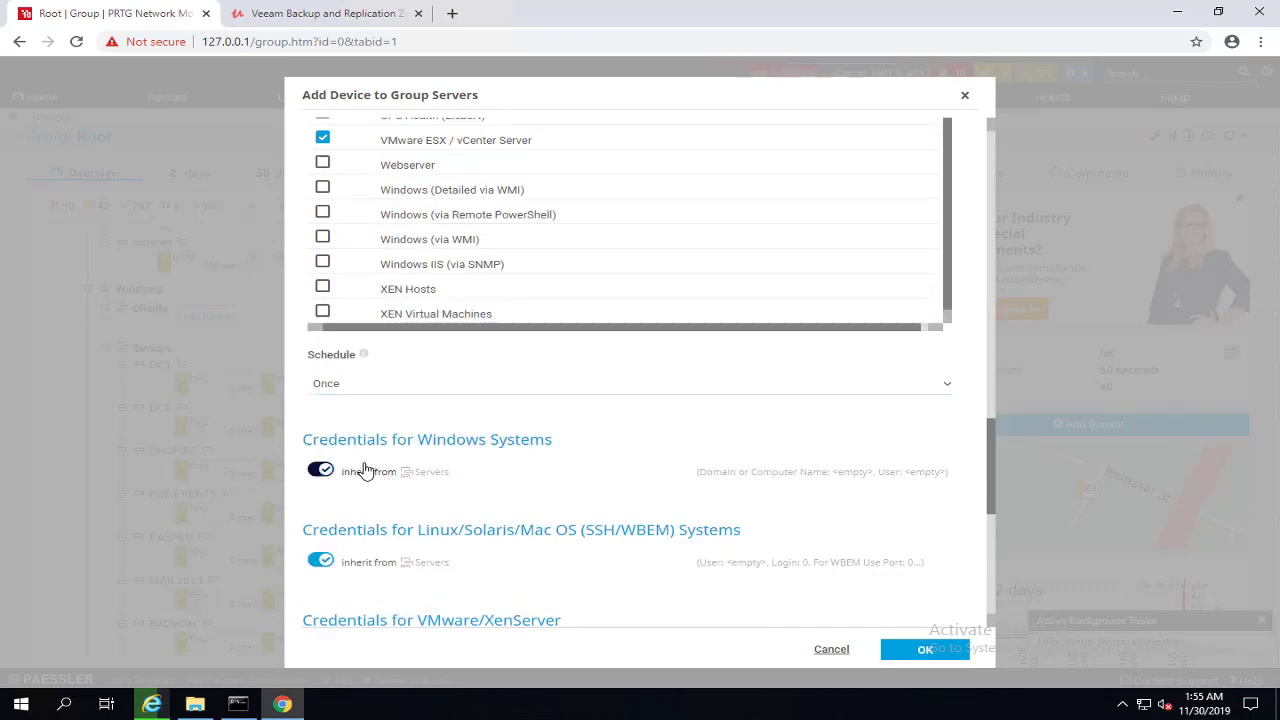
scroll(354, 437, up, 5)
click(322, 540)
scroll(445, 343, up, 3)
scroll(449, 343, up, 10)
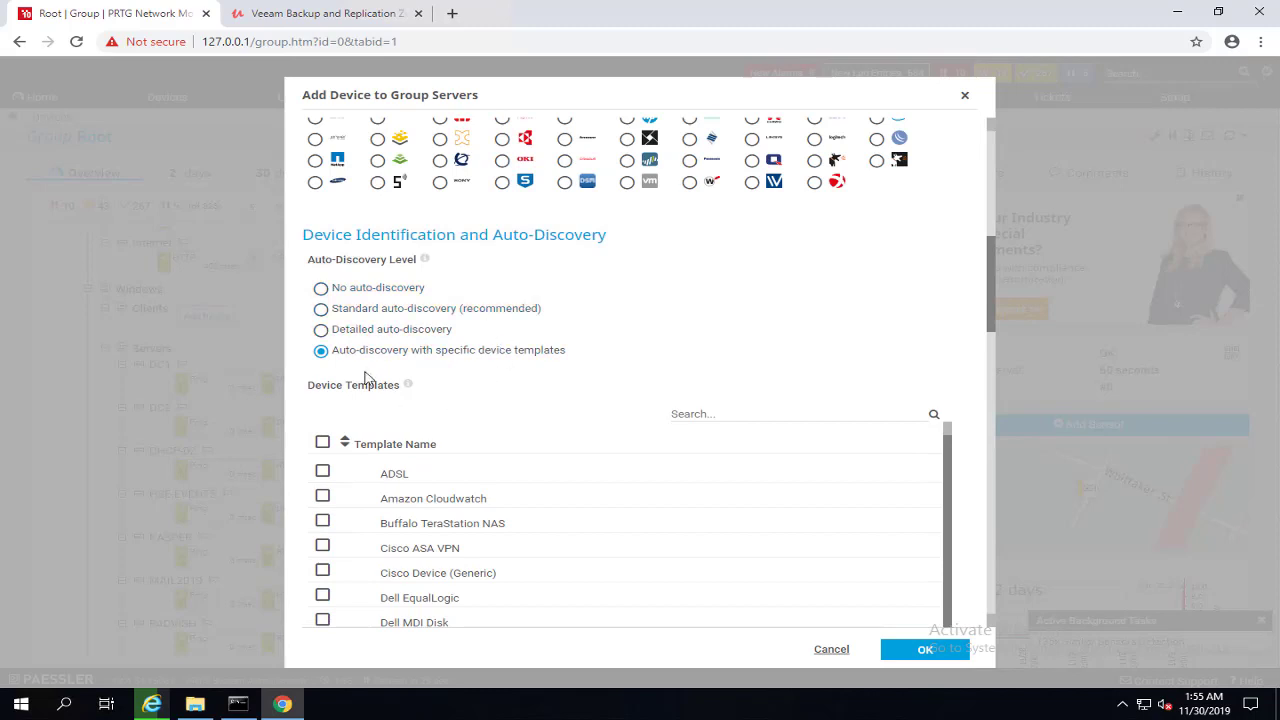
Step: Use Standard auto-discovery (recommended) on a Daily schedule
click(321, 310)
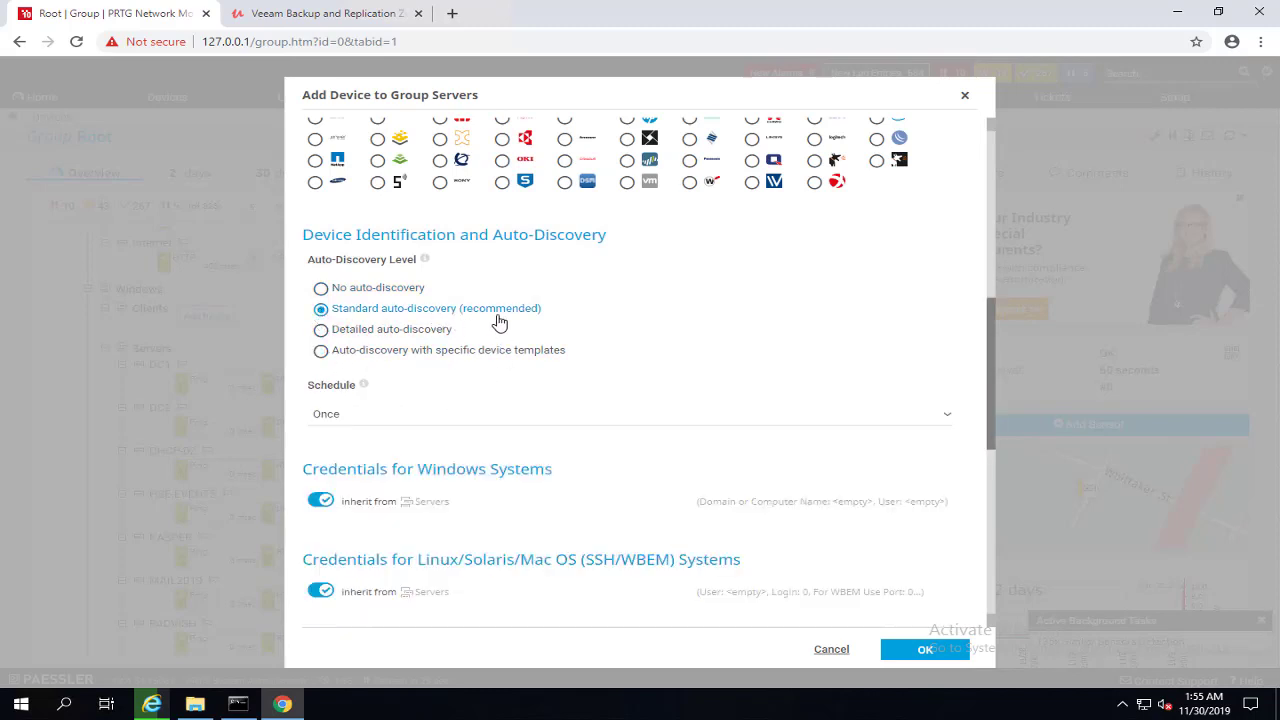
click(347, 419)
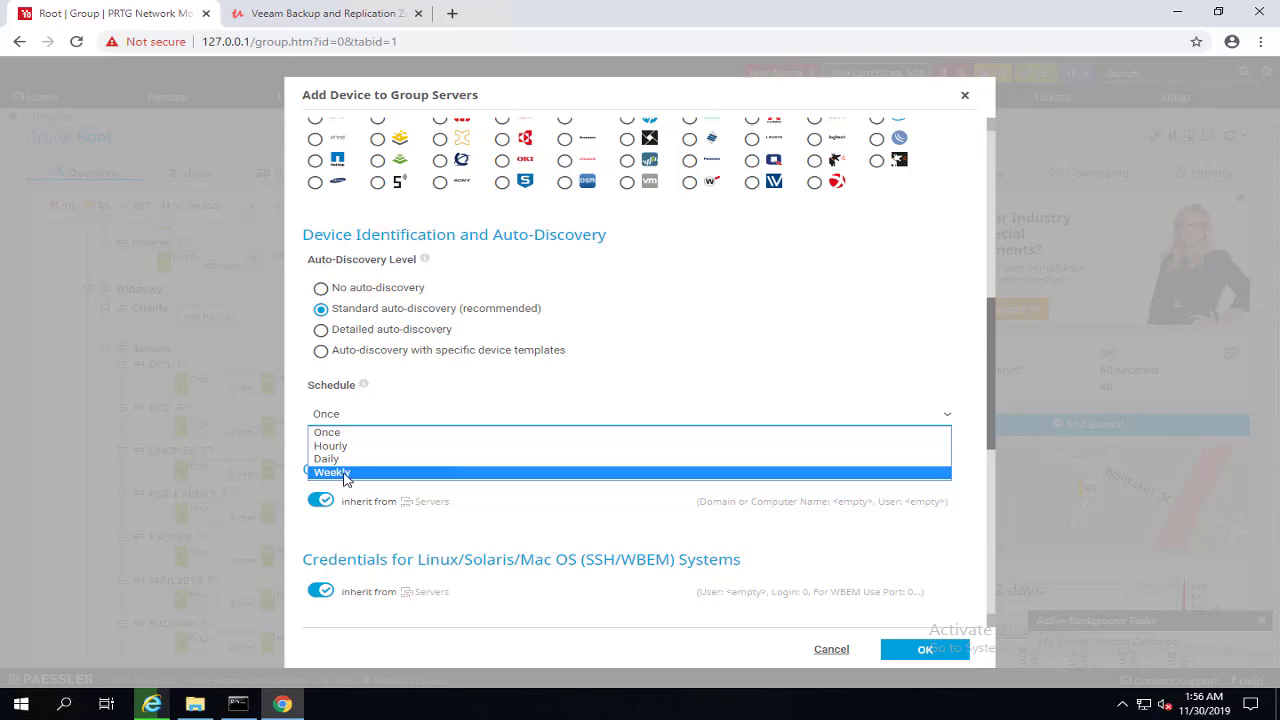
click(339, 461)
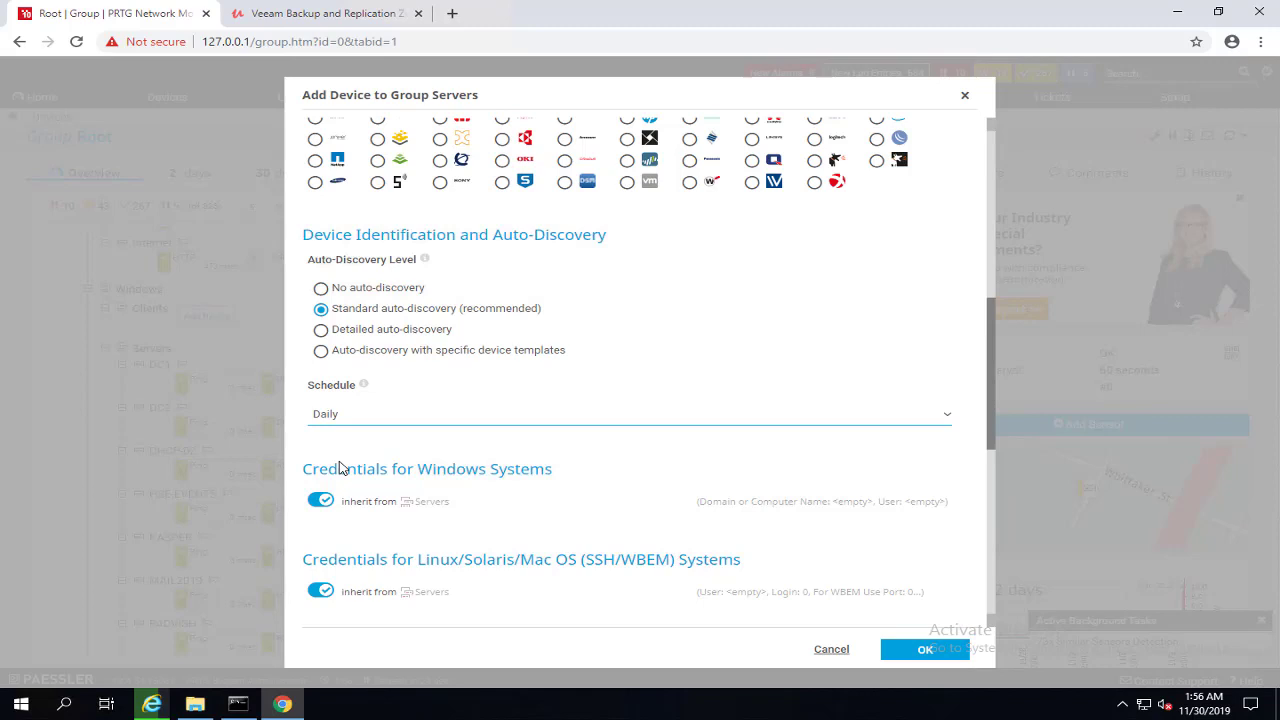
scroll(486, 451, down, 1)
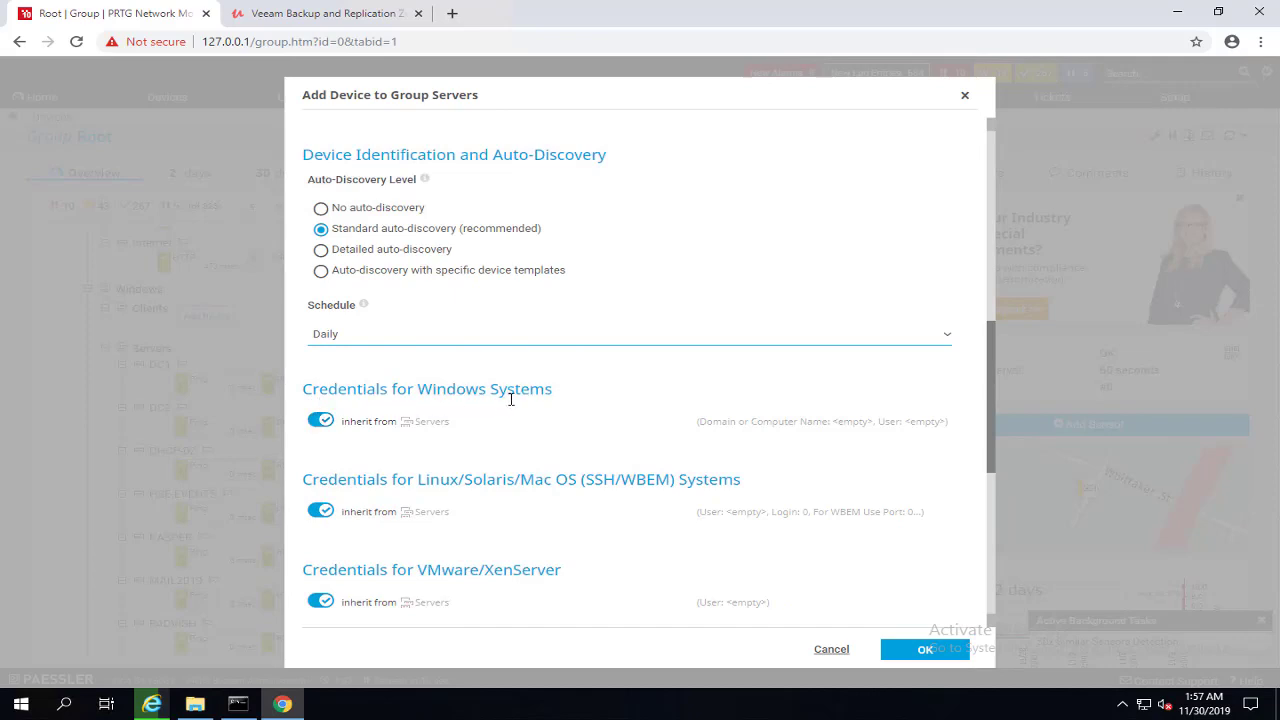
Step: Give the device its own Windows credentials (domain remote-srv, user administrator, password) and add it
click(325, 423)
click(393, 483)
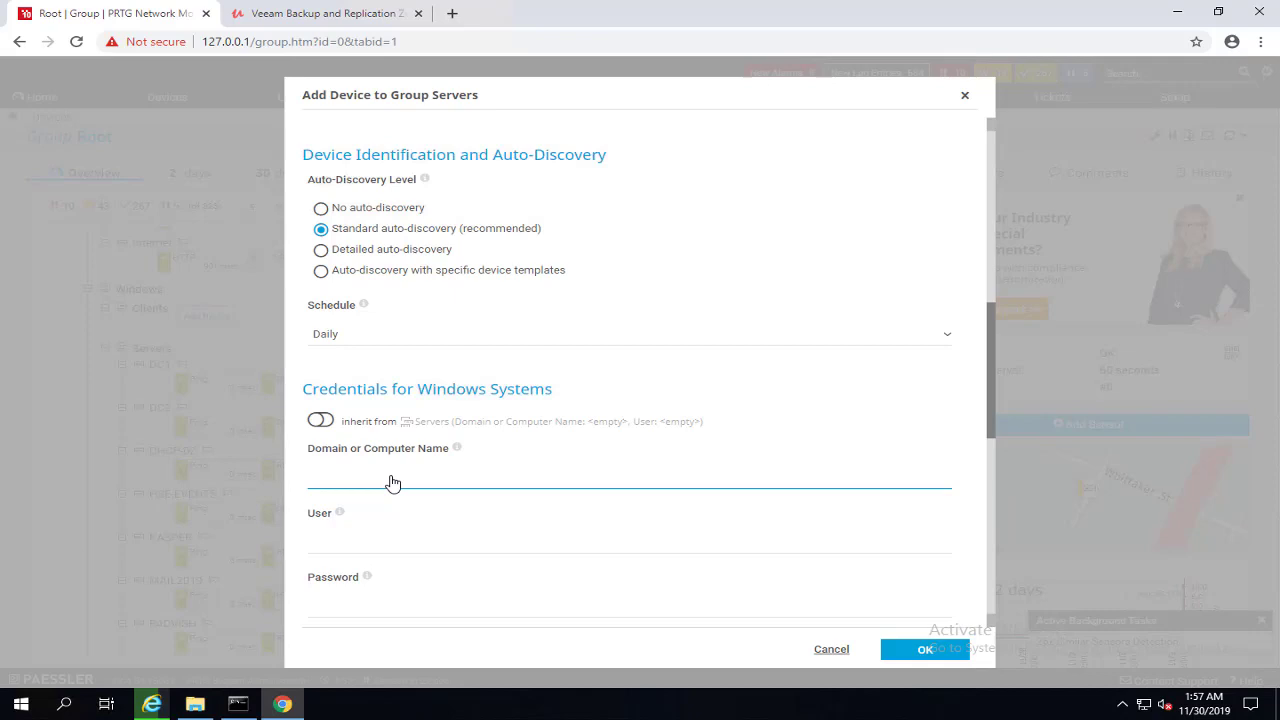
click(117, 366)
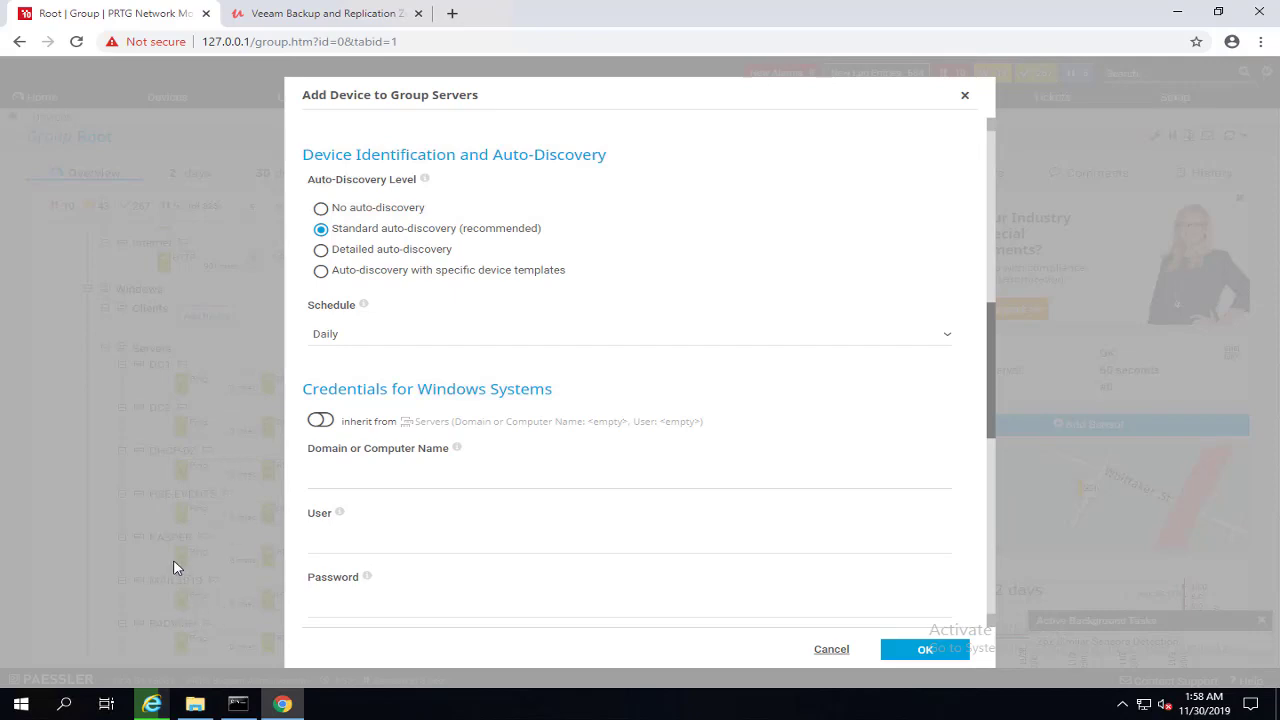
click(398, 474)
text(remote-srv)
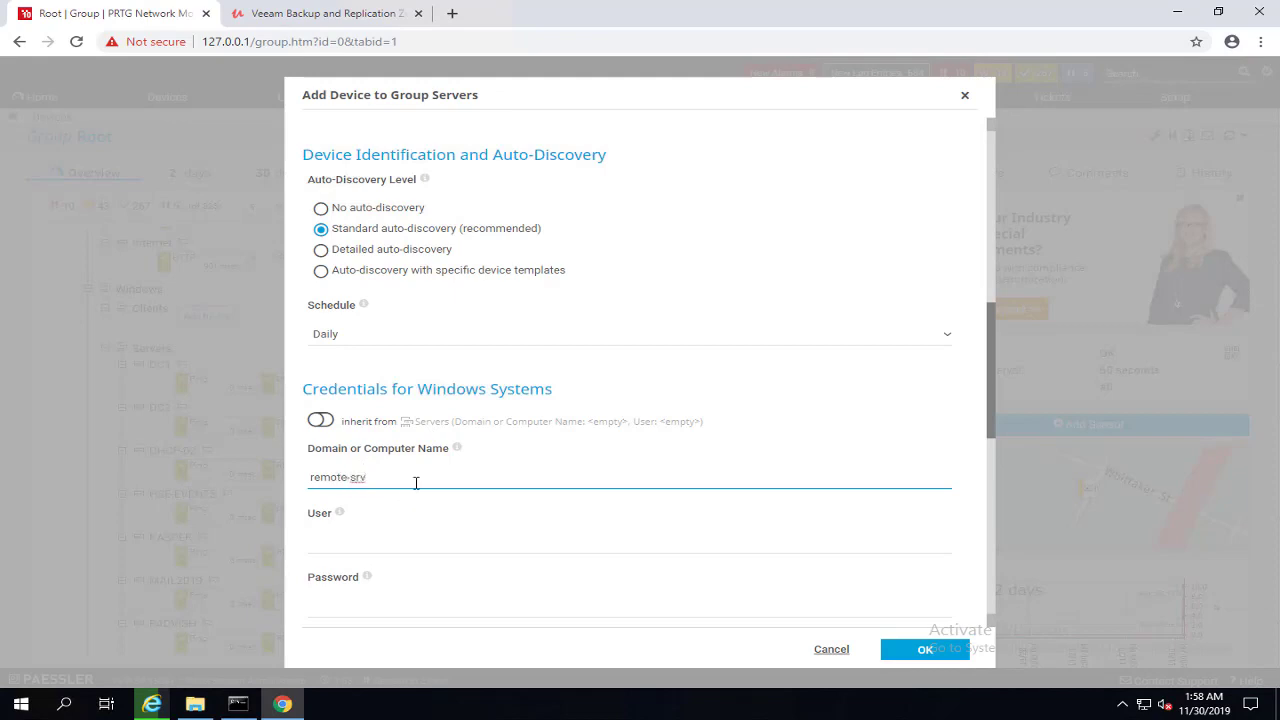
click(366, 539)
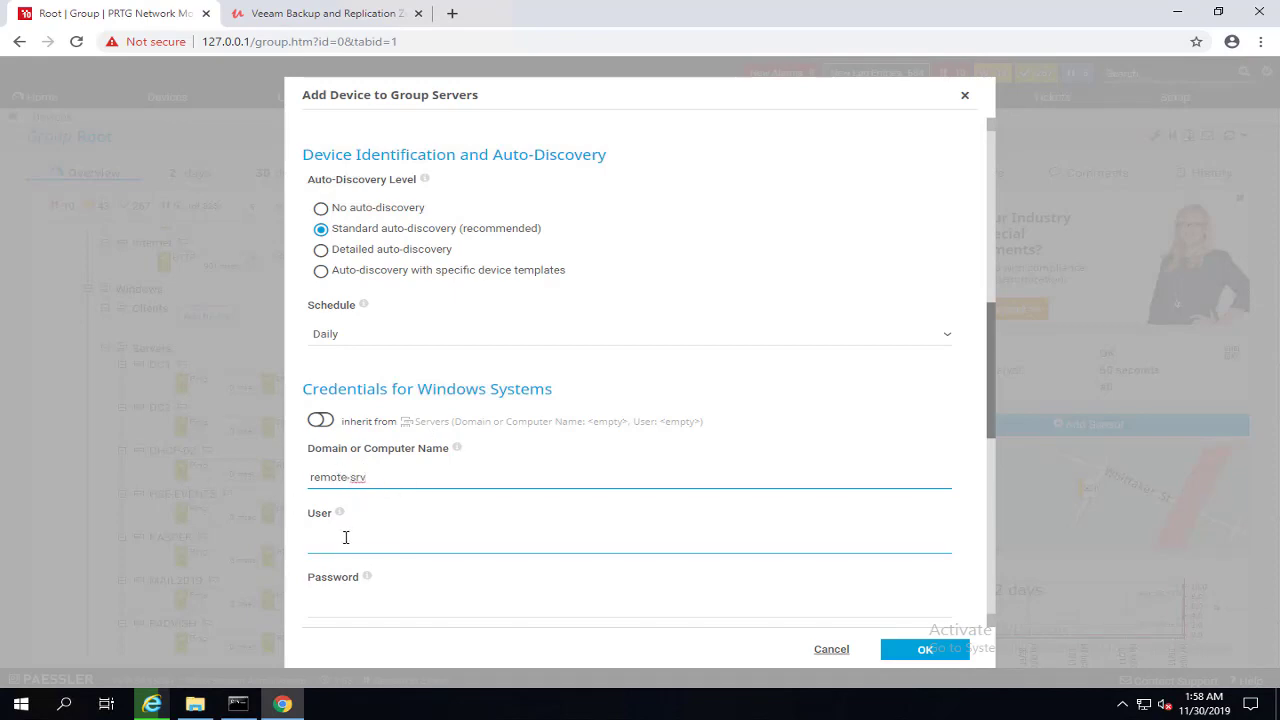
text(administrator)
key(Tab)
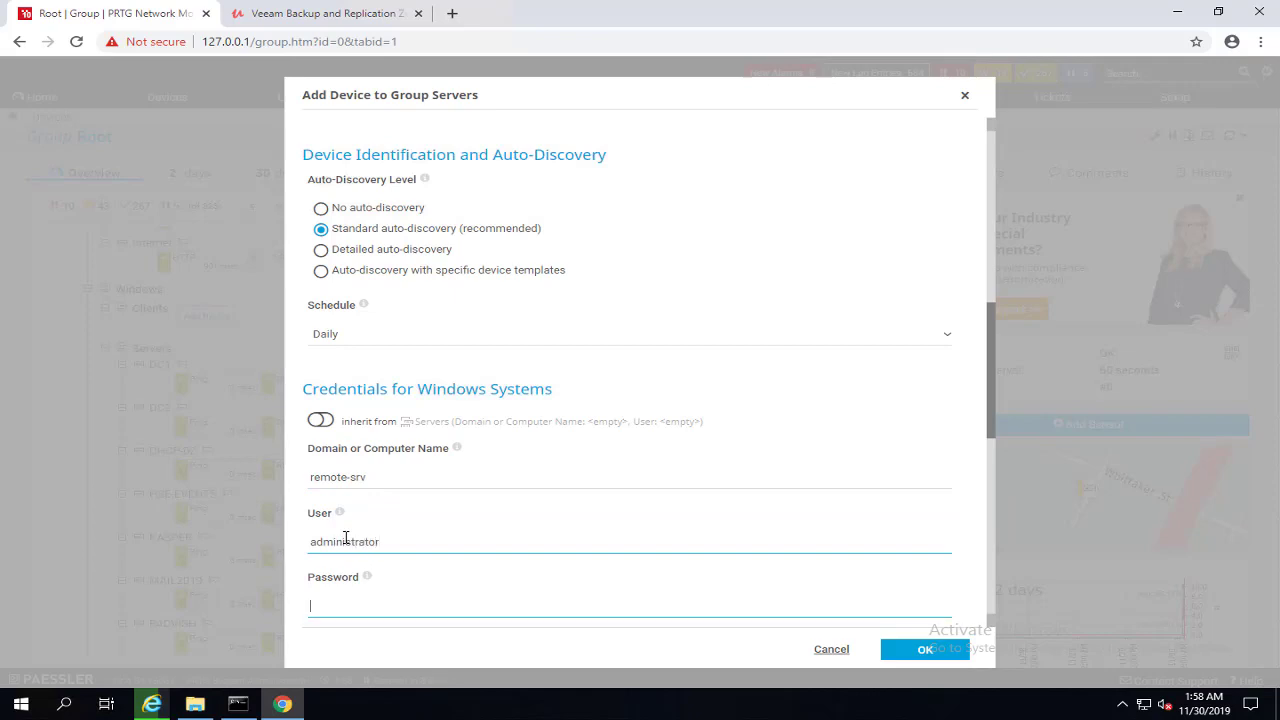
text(P@ssw0rd)
scroll(957, 466, down, 2)
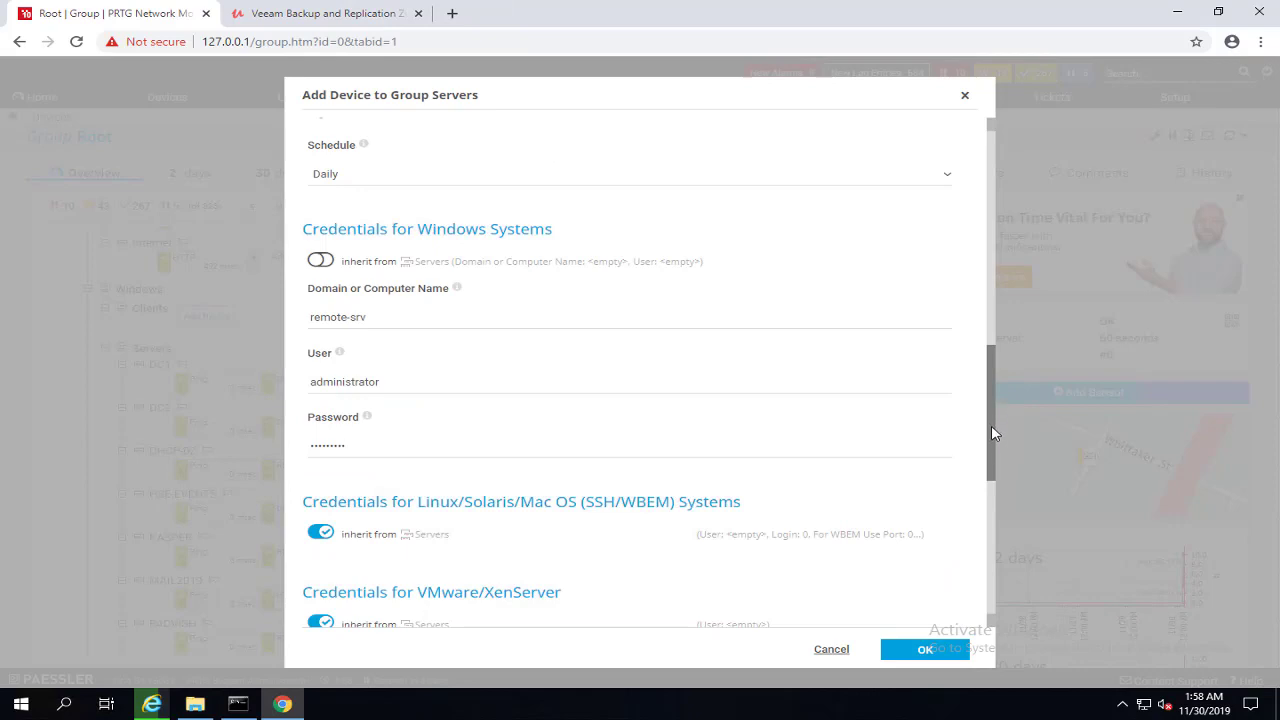
scroll(991, 434, down, 1)
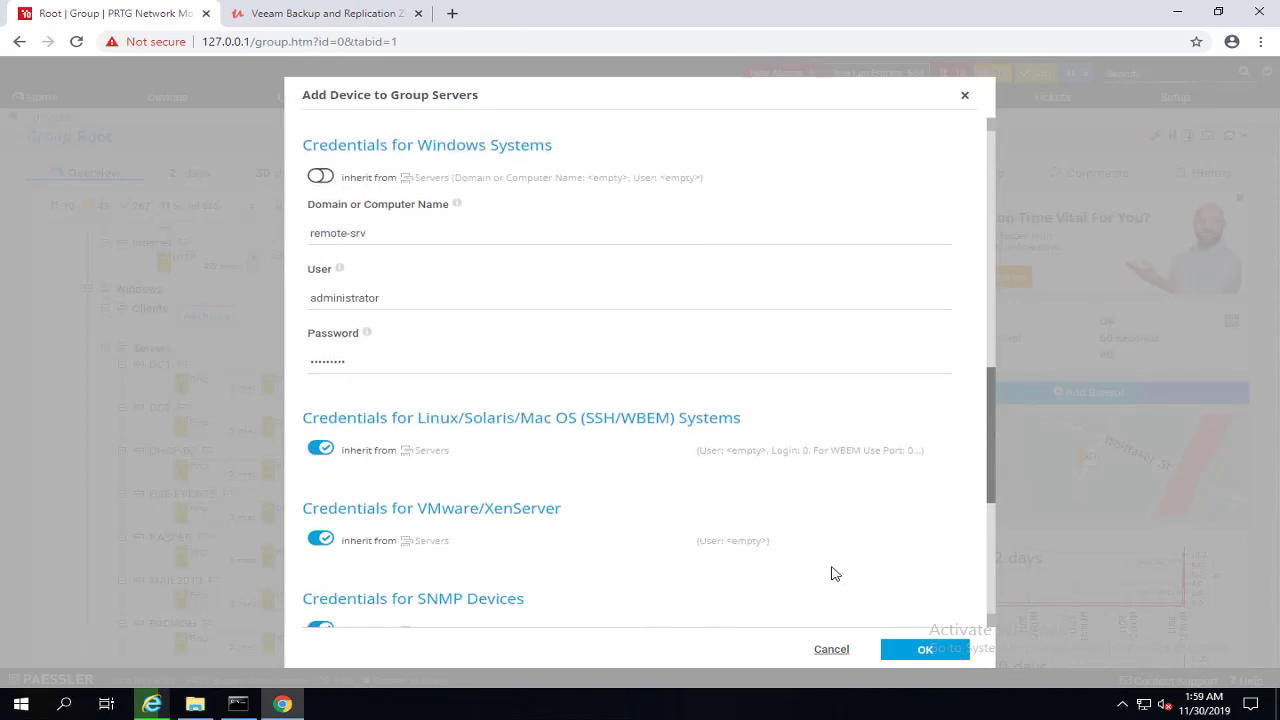
click(918, 652)
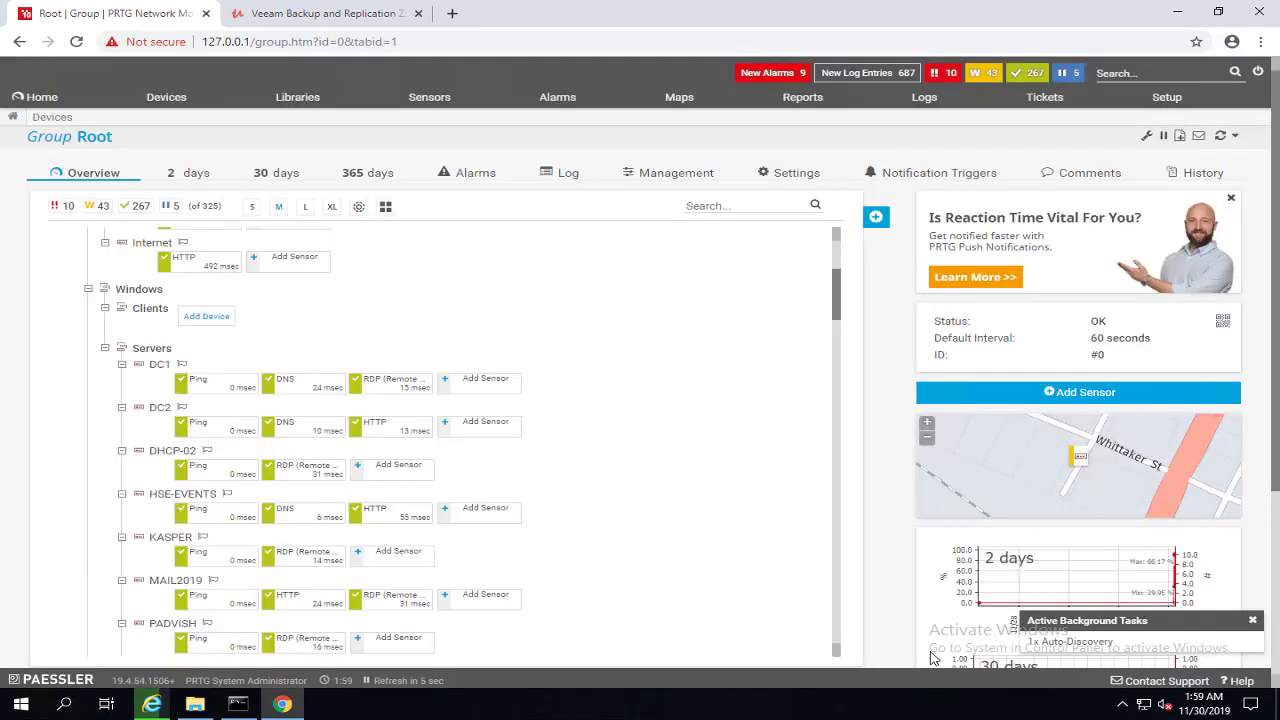
Step: Open the Remote-server device page under Servers to see its five discovered sensors
scroll(300, 520, down, 10)
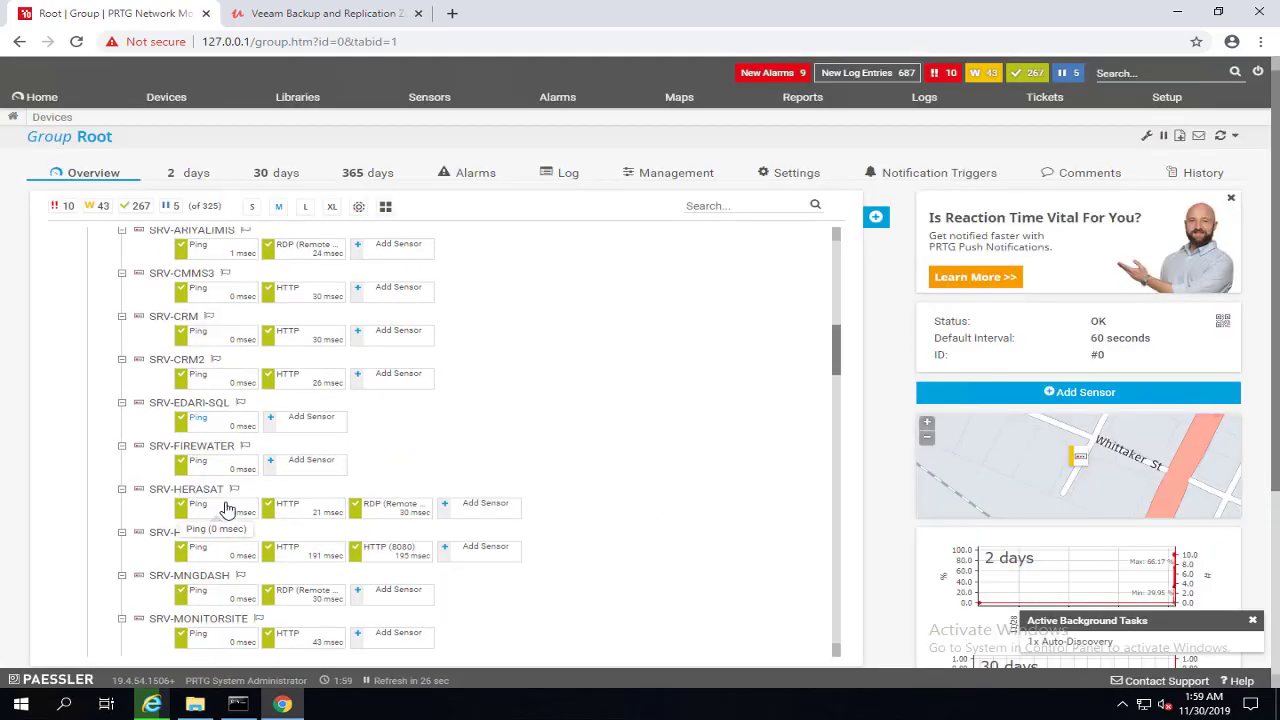
scroll(323, 623, down, 1)
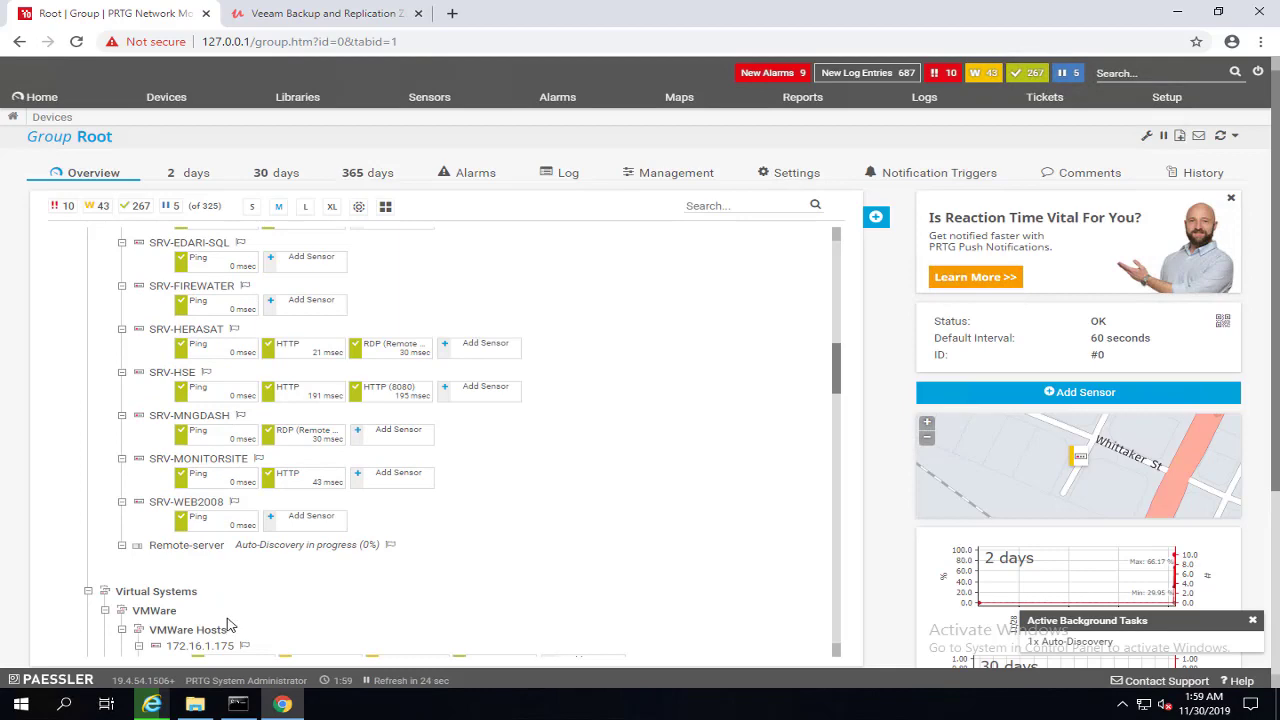
click(205, 550)
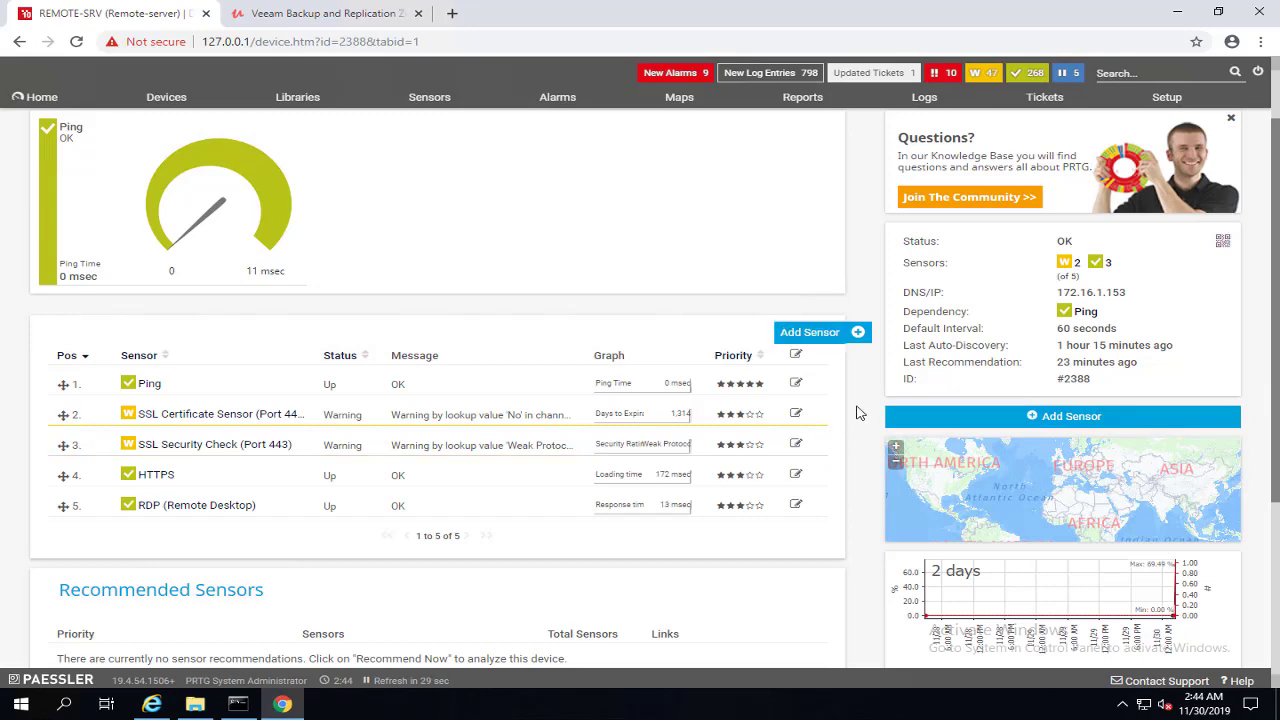
click(329, 20)
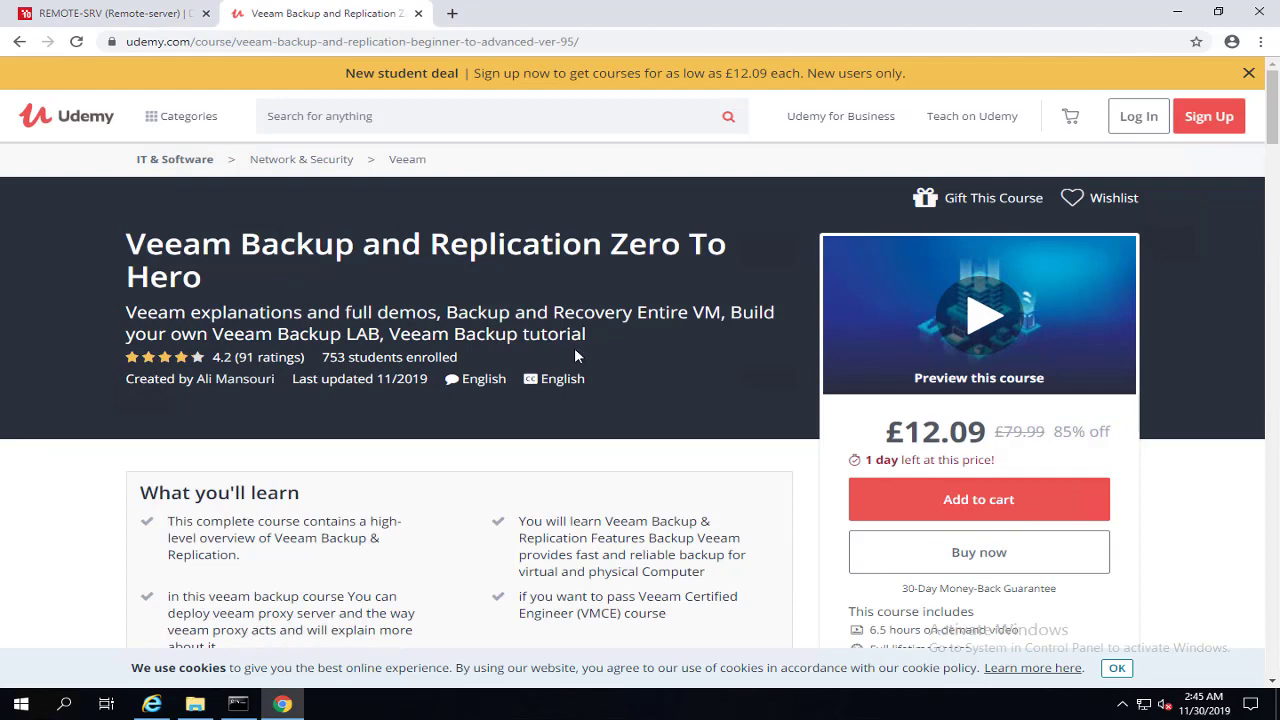
scroll(575, 355, down, 12)
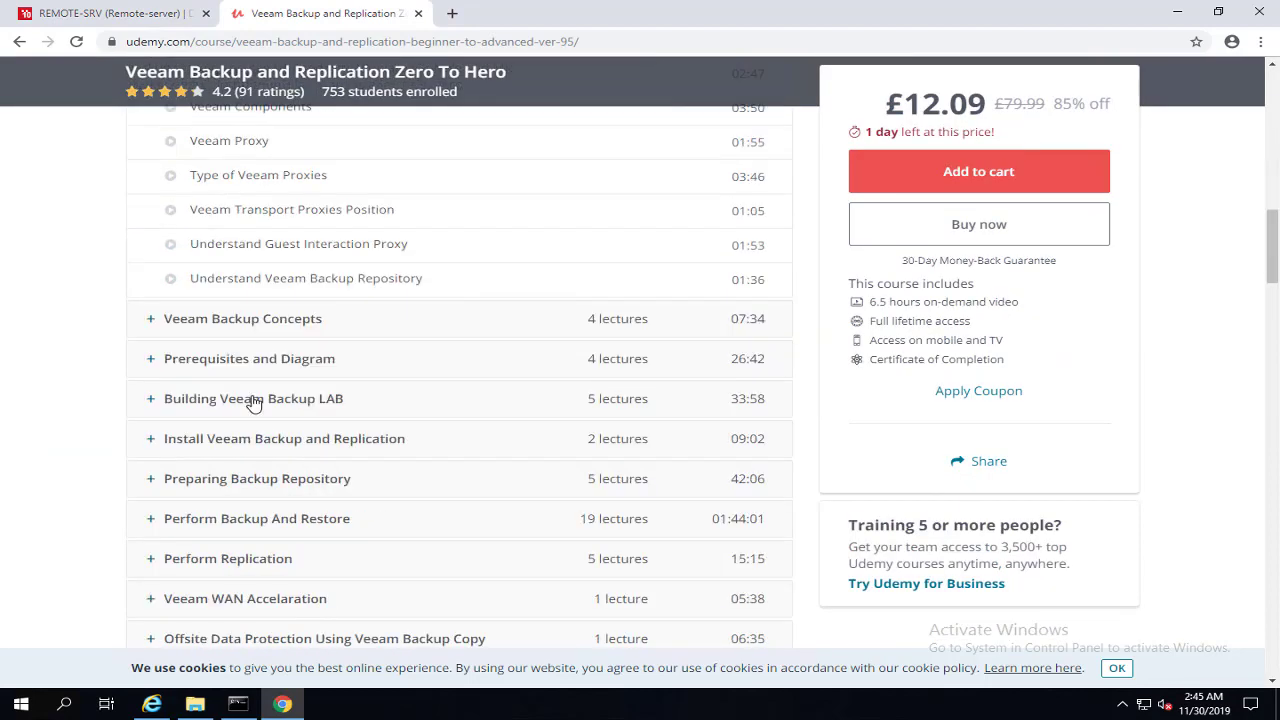
scroll(253, 402, down, 15)
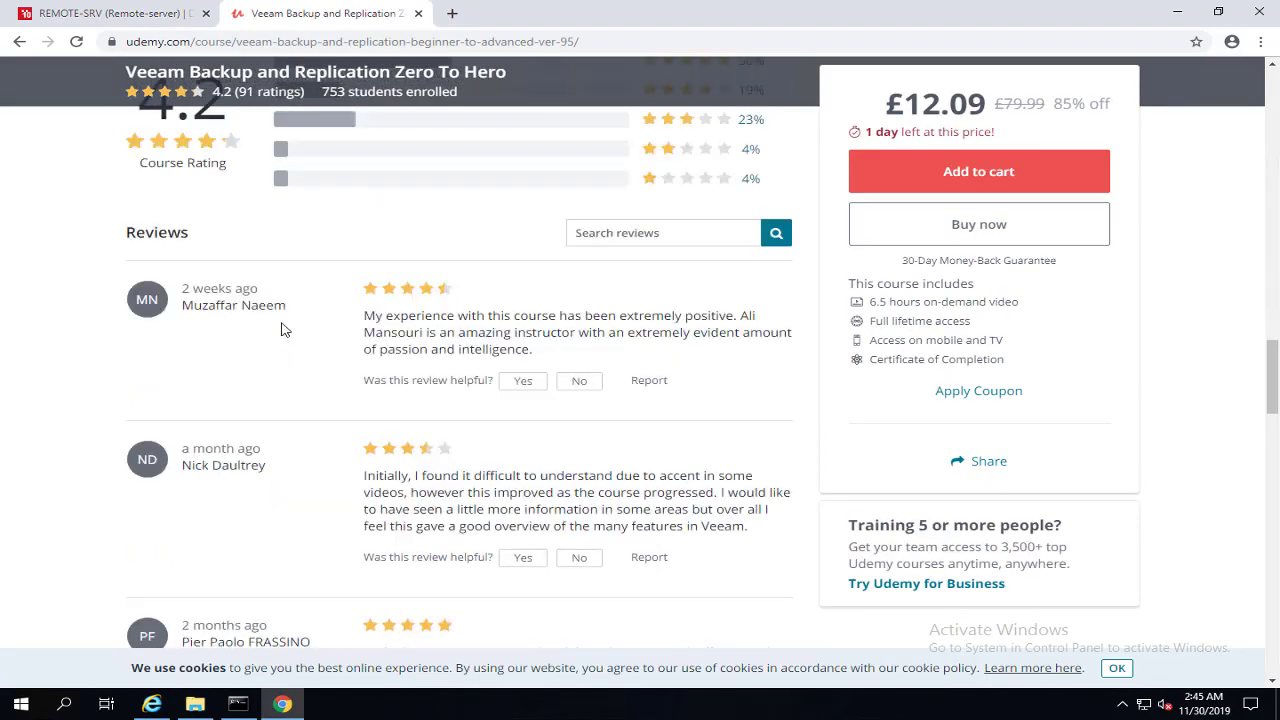
scroll(282, 330, down, 10)
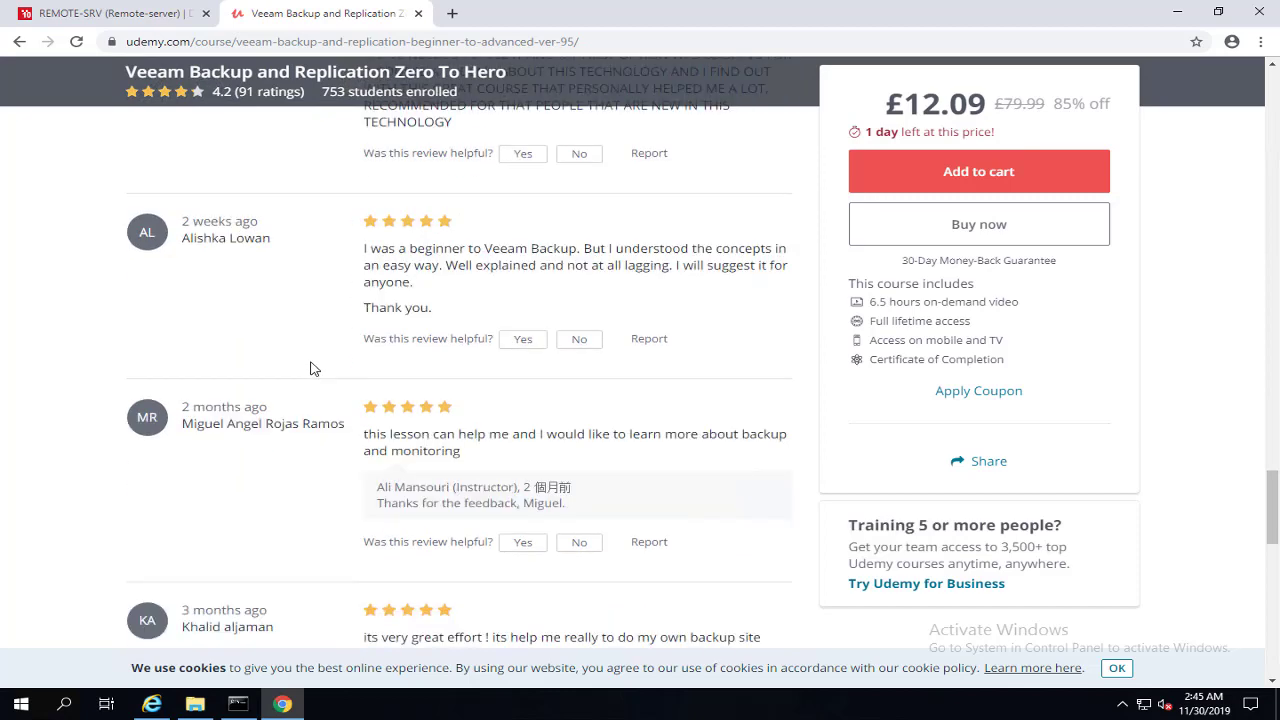
scroll(315, 366, down, 3)
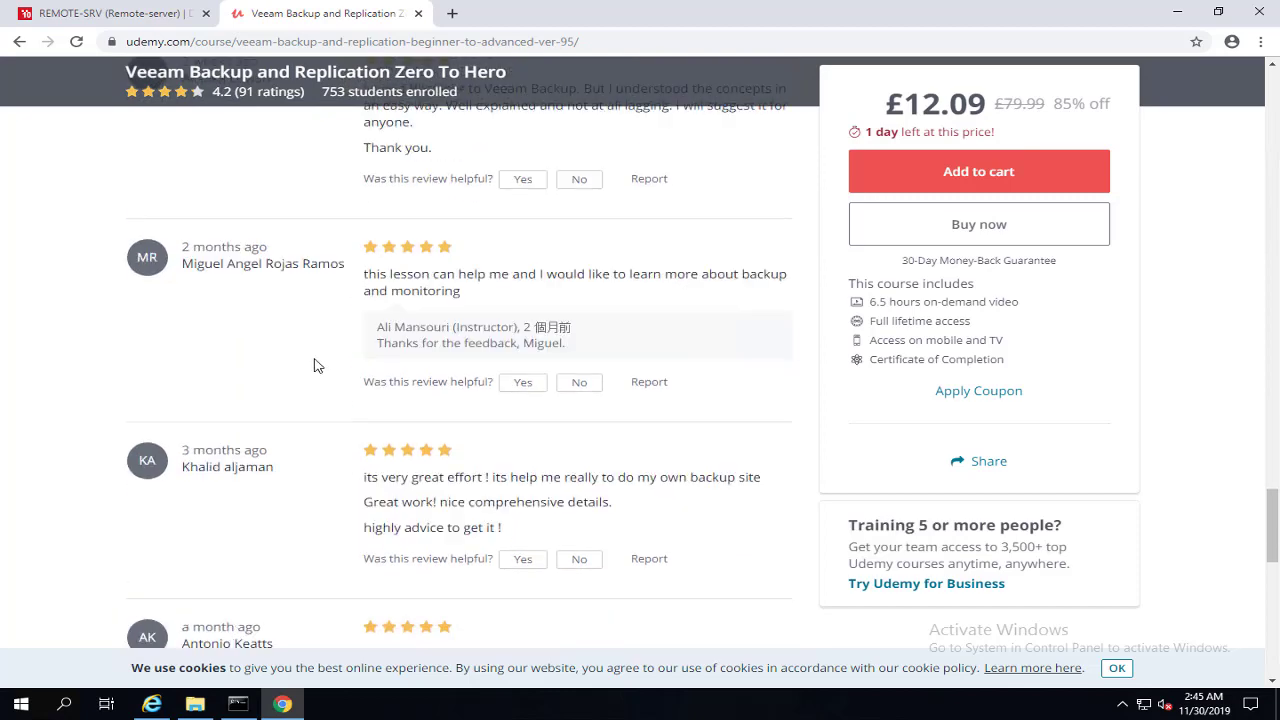
click(166, 16)
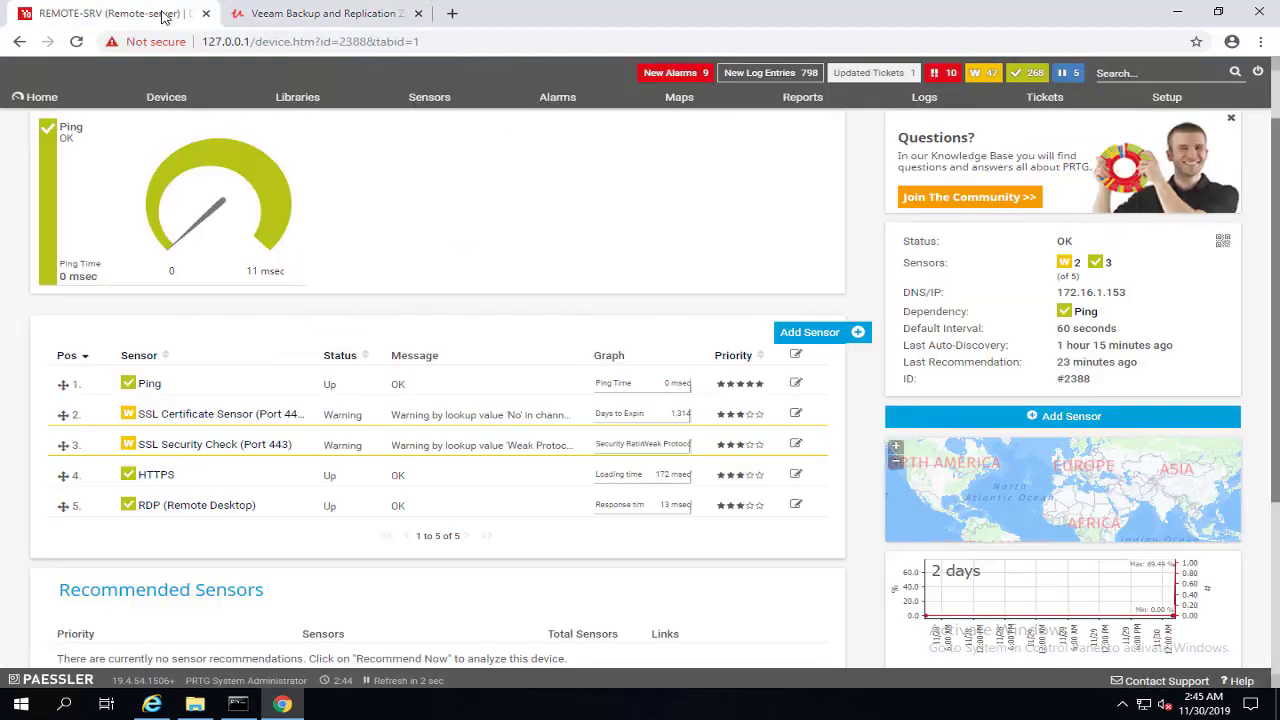
Step: Add a Windows WMI CPU Load sensor to Remote-server with default settings
click(826, 340)
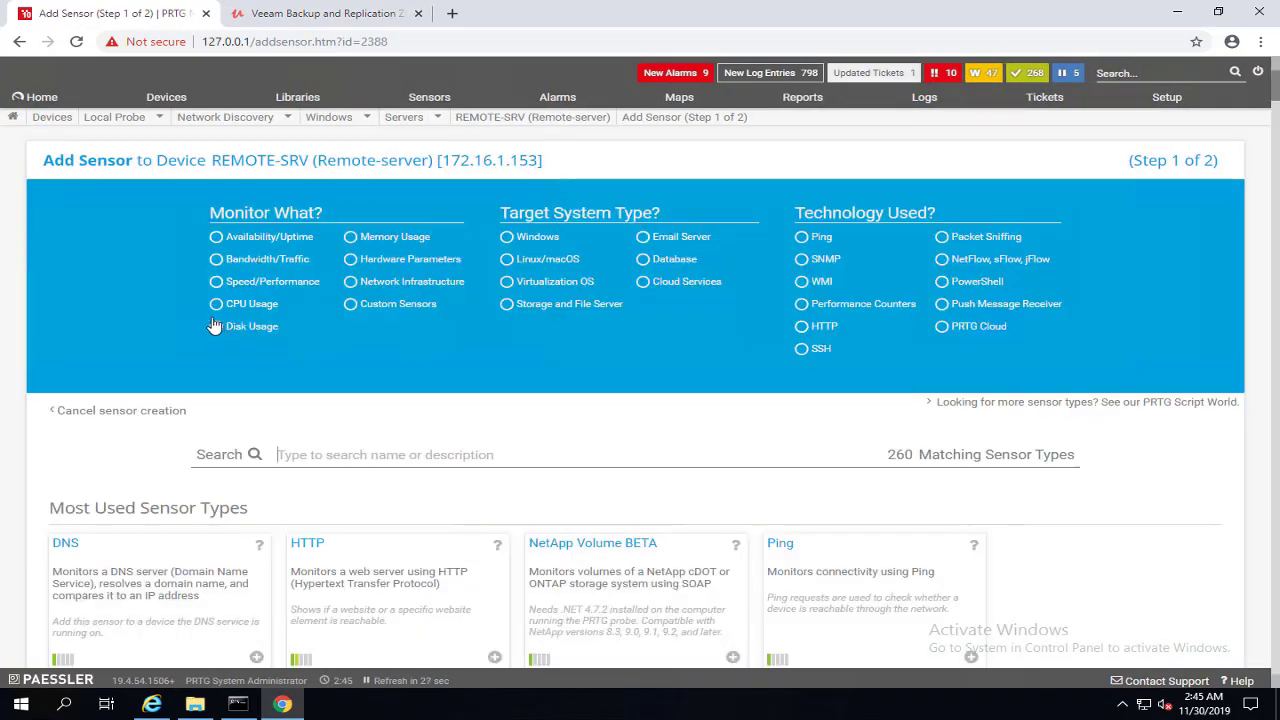
click(216, 304)
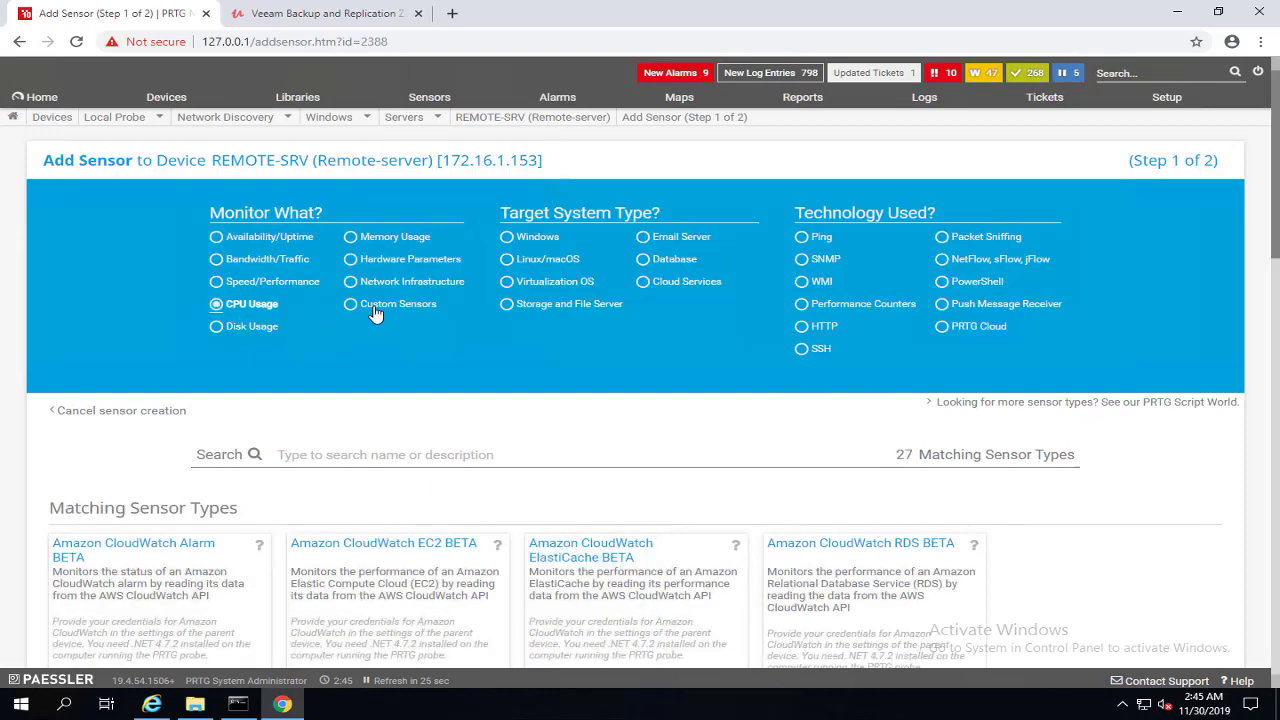
click(507, 240)
click(804, 283)
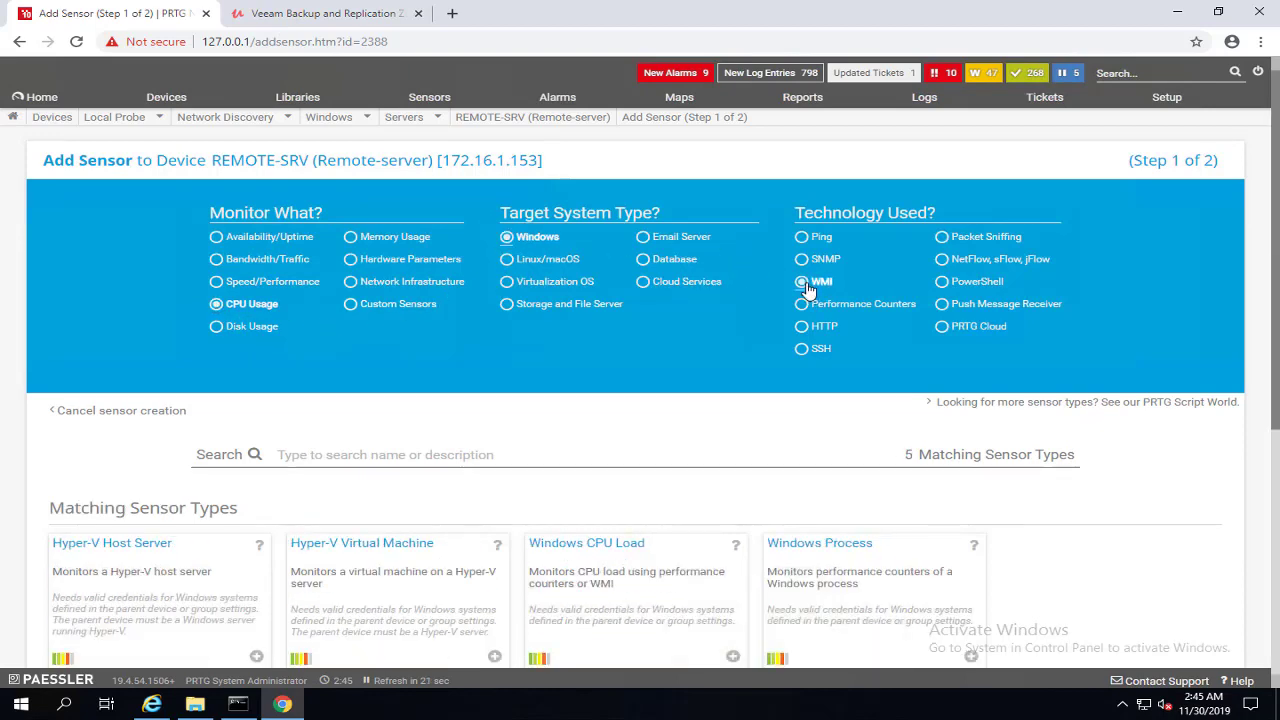
scroll(737, 500, down, 2)
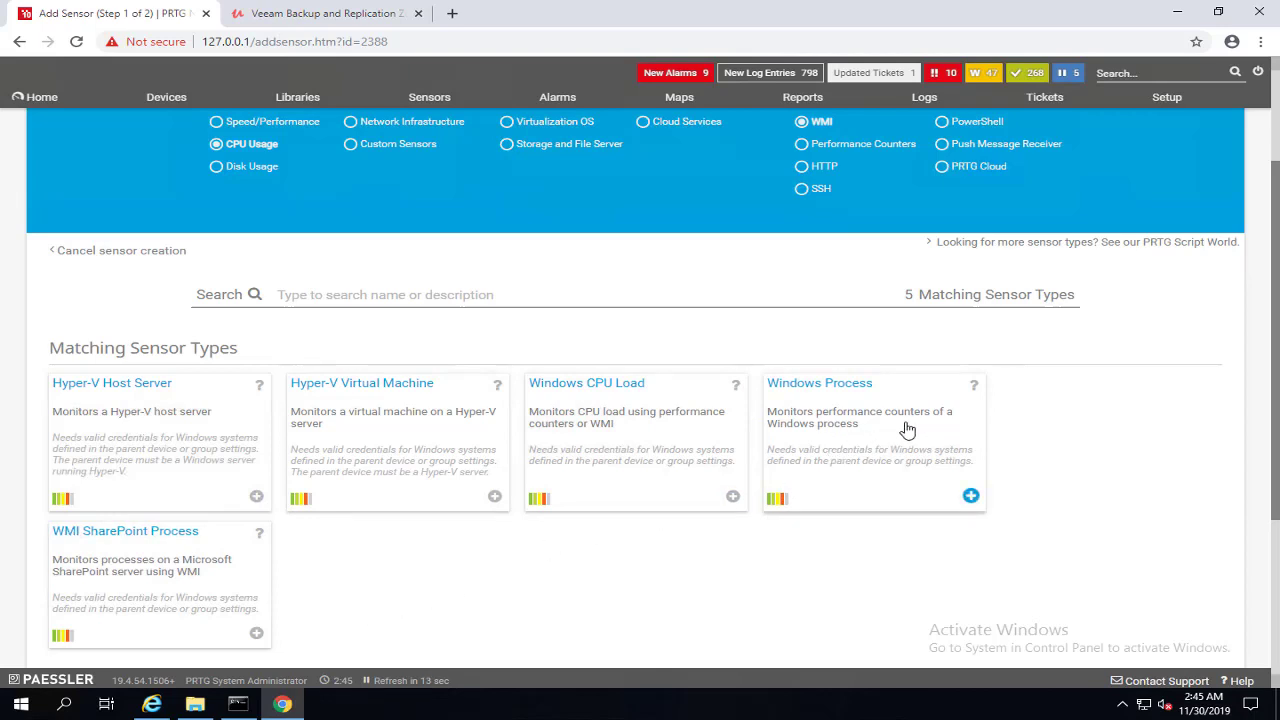
click(733, 498)
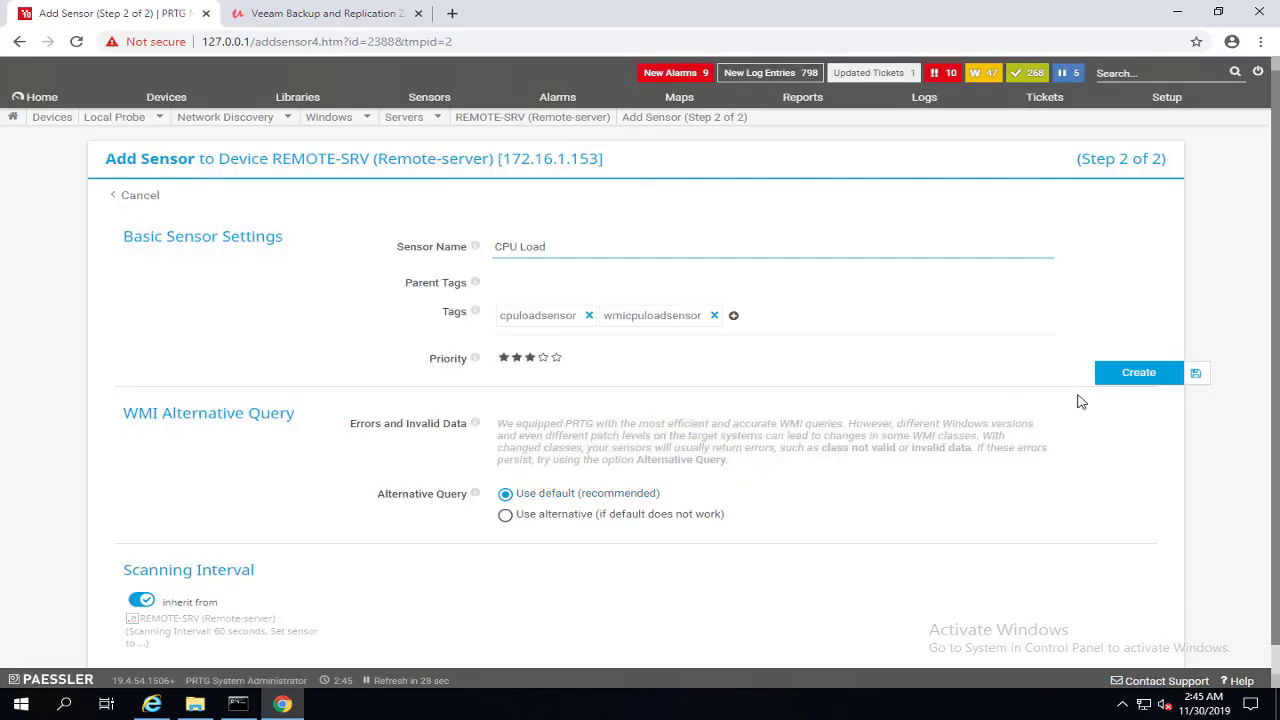
click(1155, 384)
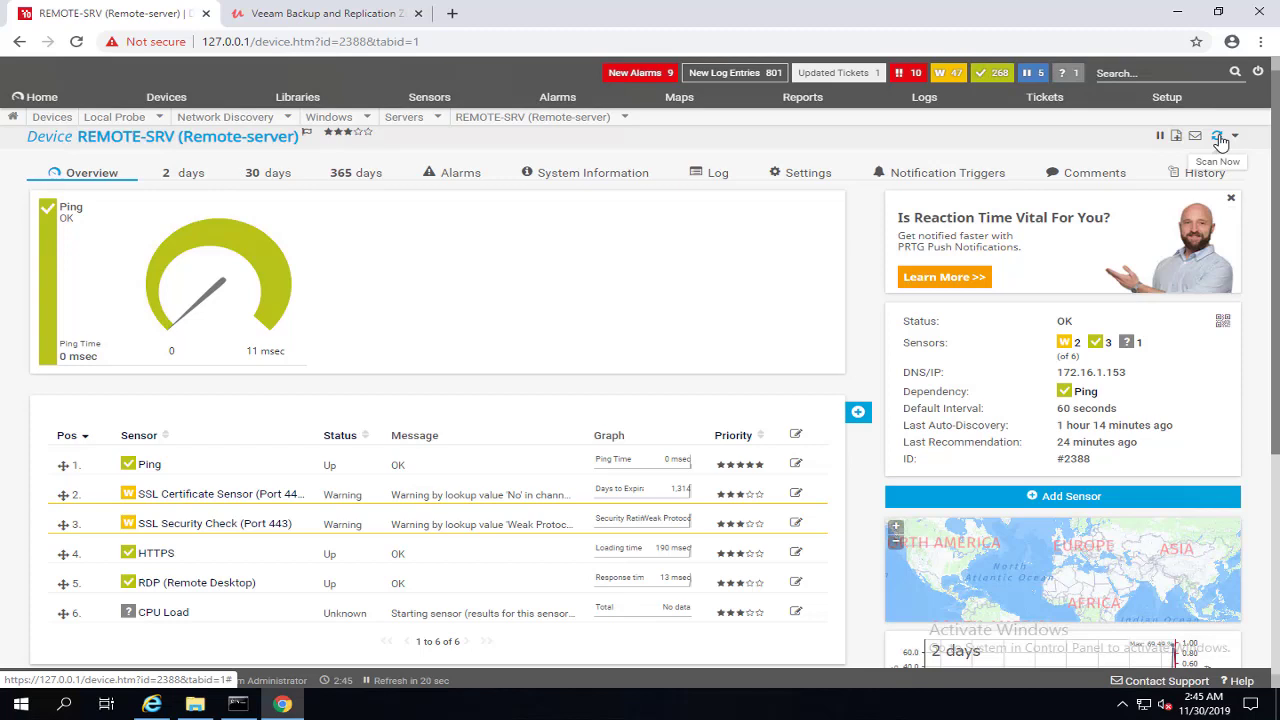
Step: Rescan the device and open the CPU Load sensor's details page (ID #2394, 60 s interval)
click(1220, 142)
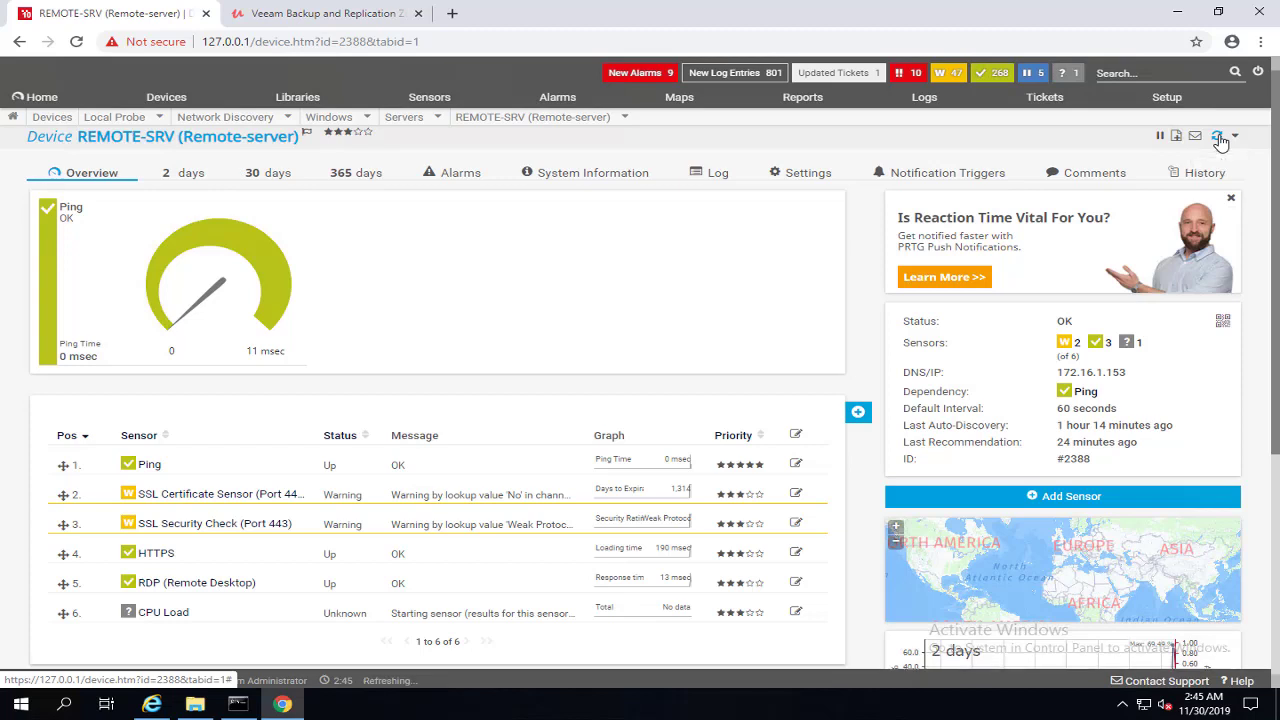
click(158, 619)
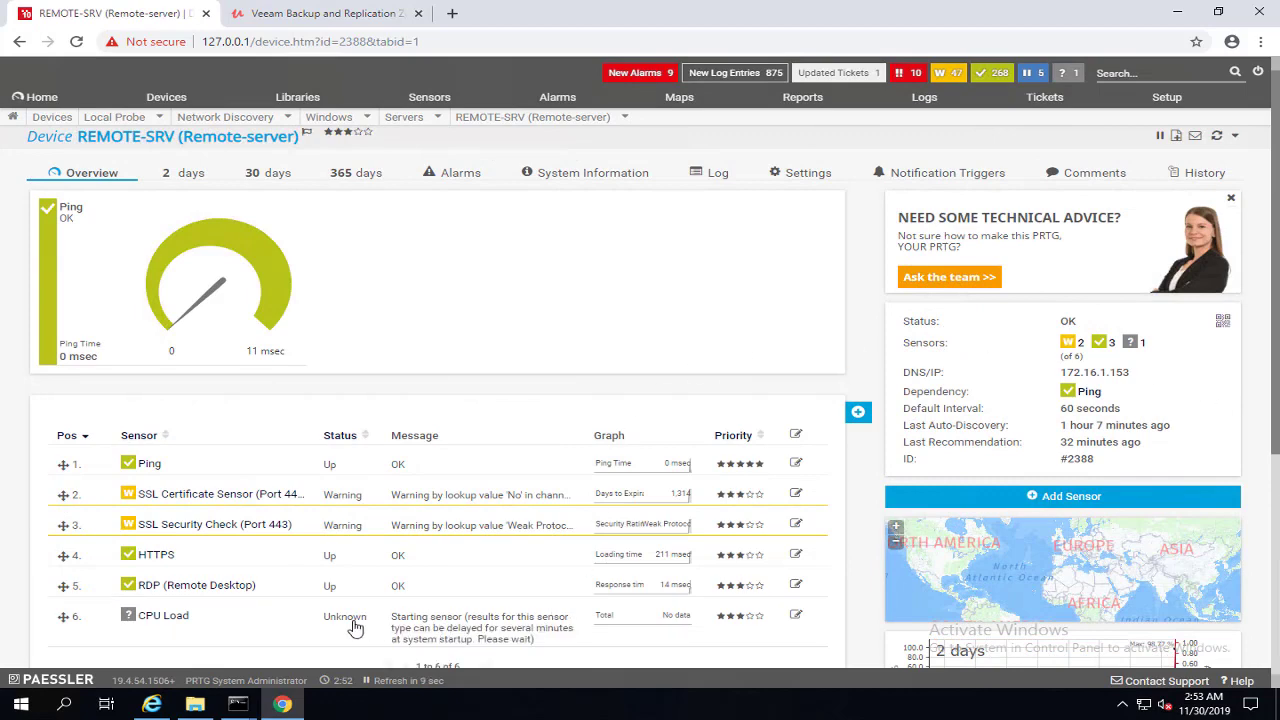
click(163, 616)
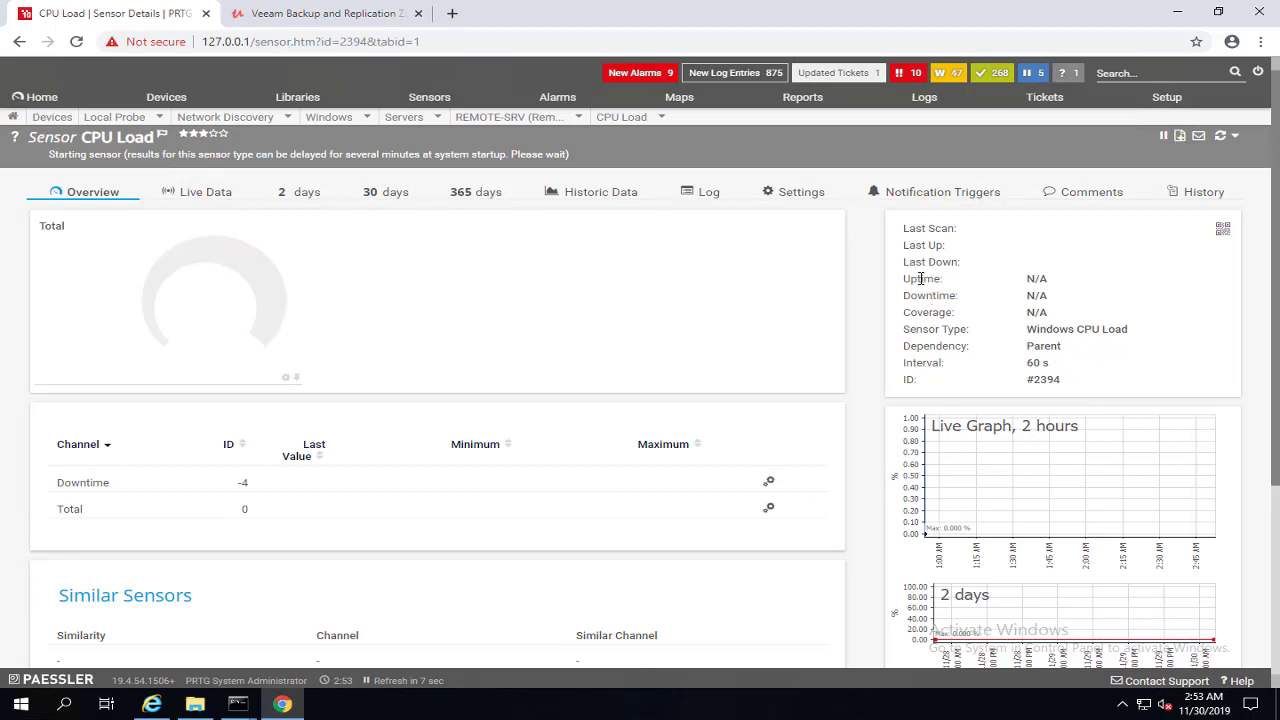
double_click(1022, 281)
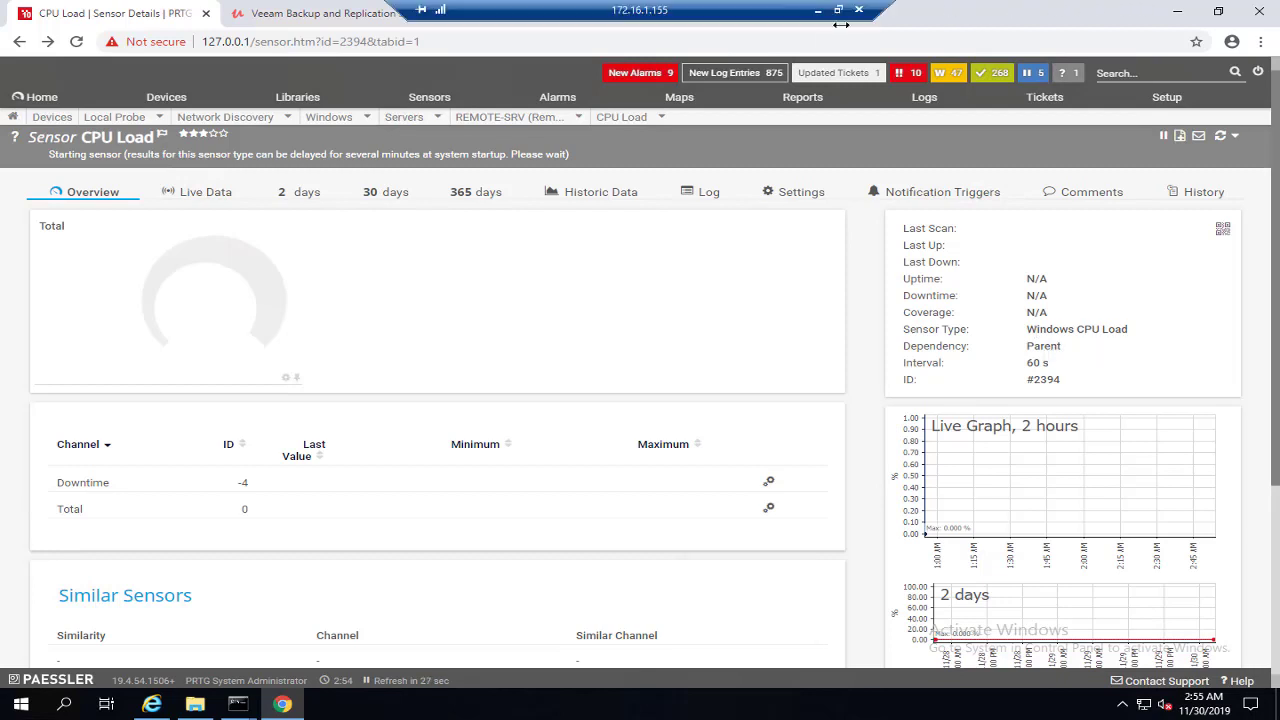
Step: Exit Kaspersky from the system tray and confirm
click(1100, 703)
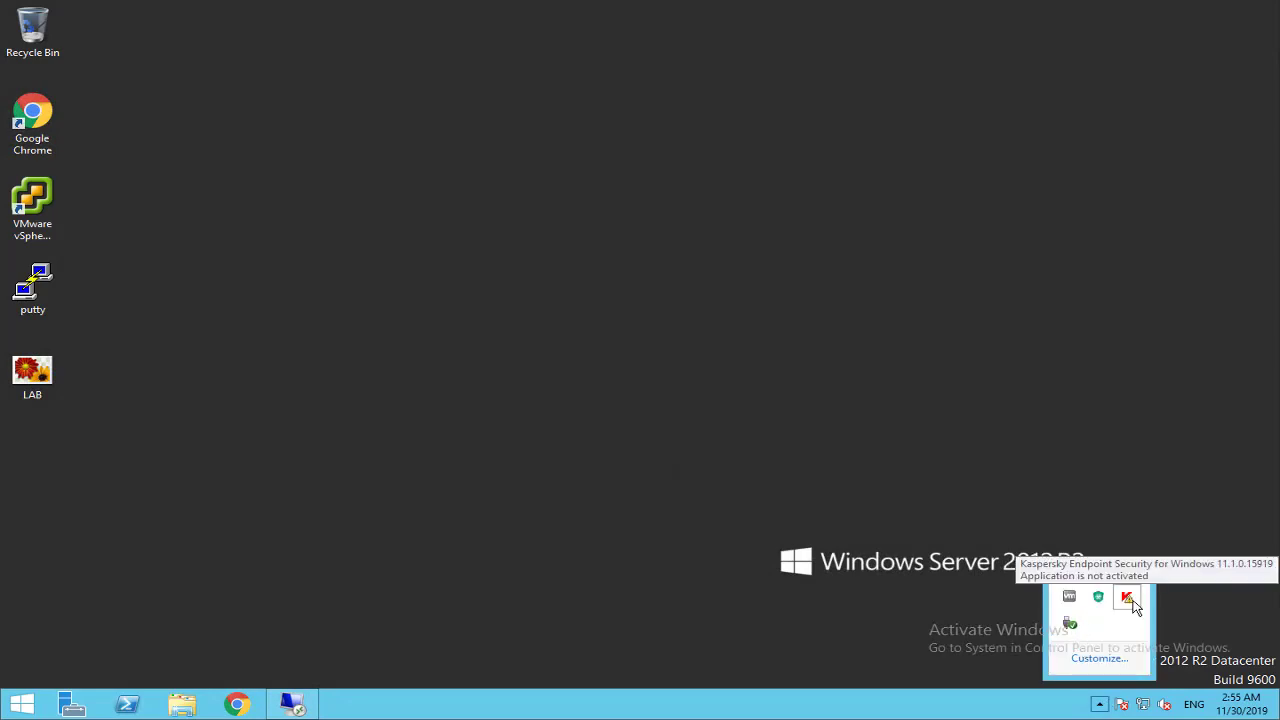
right_click(1131, 600)
click(1060, 592)
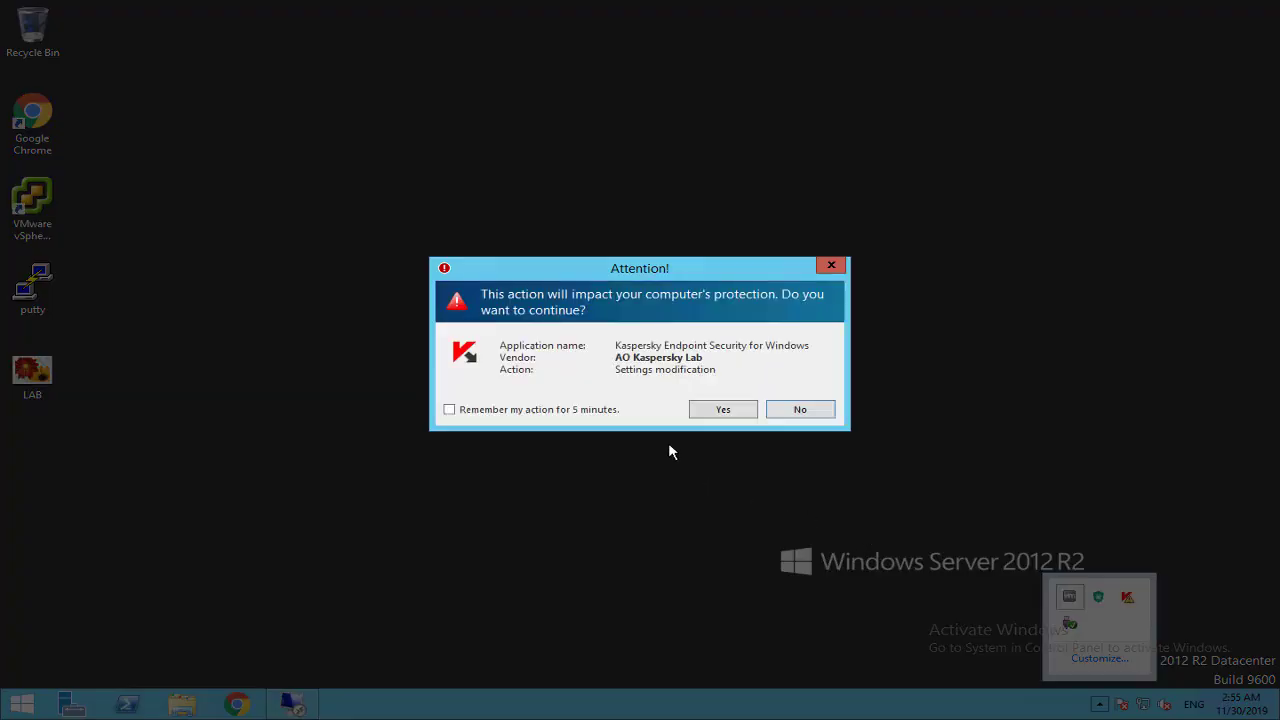
click(711, 413)
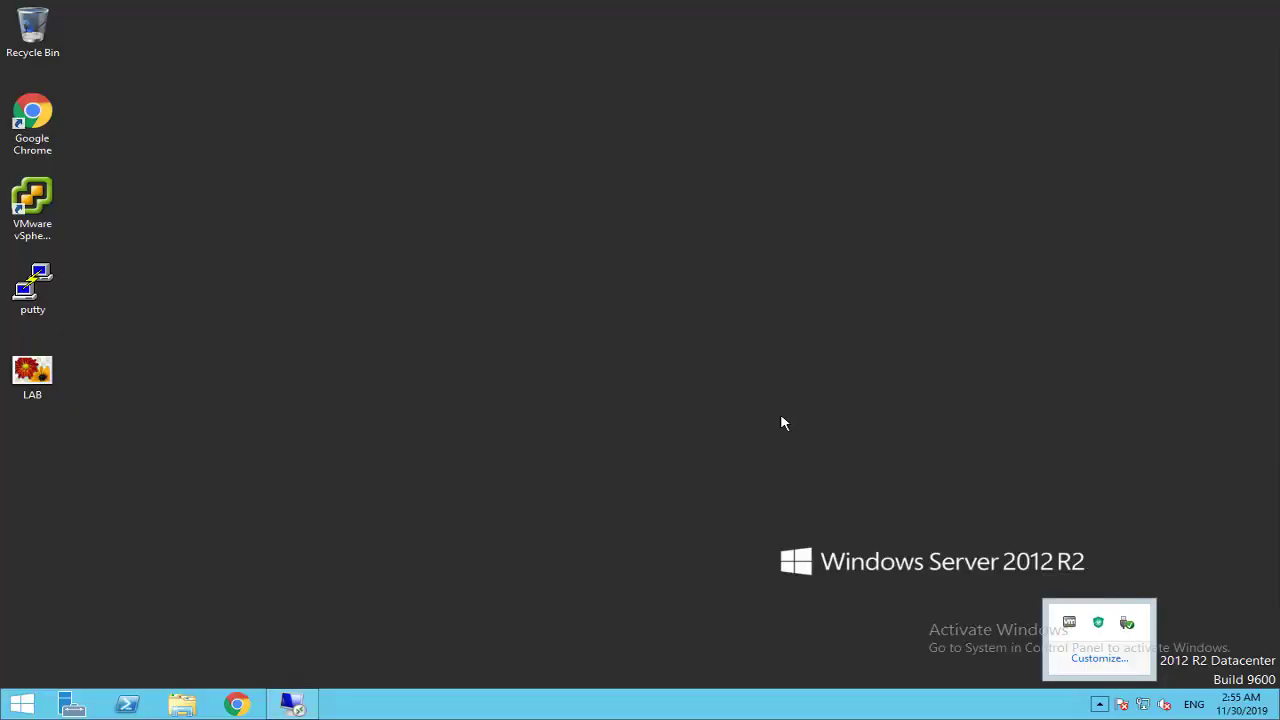
Step: Turn off Windows Firewall for private and public networks via firewall.cpl
key(super+r)
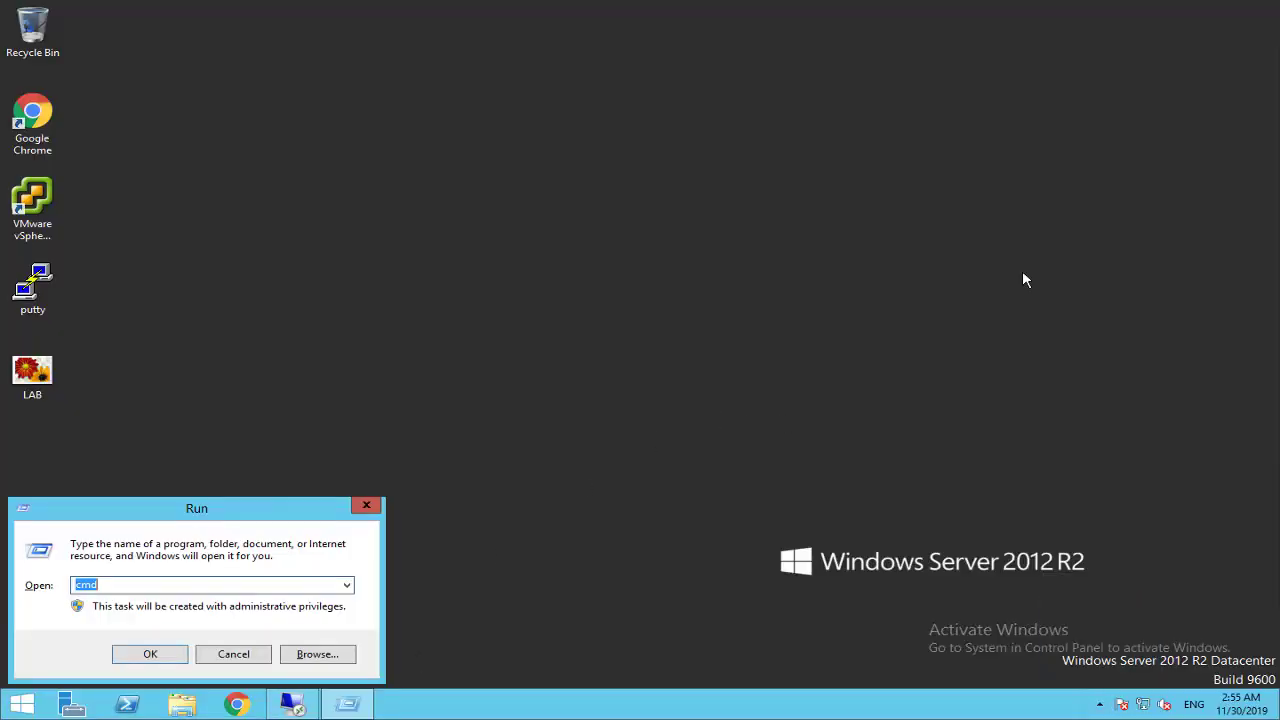
text(firewall.cpl)
key(Return)
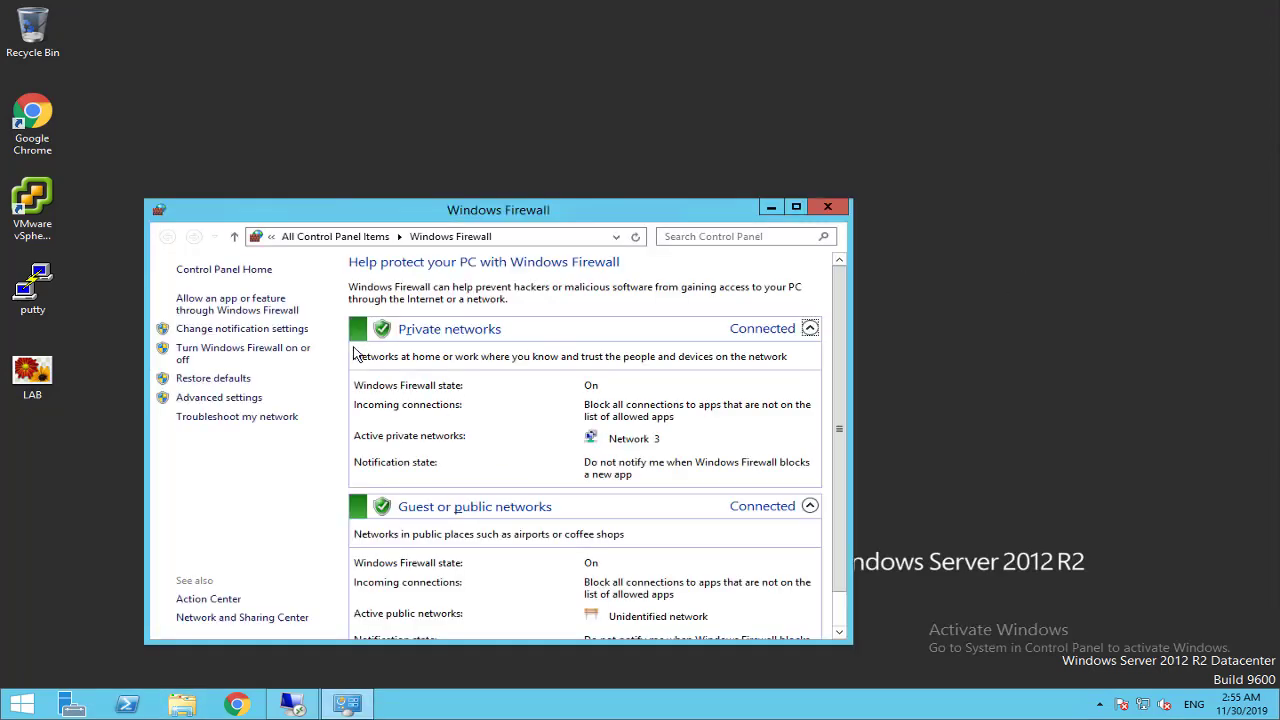
click(230, 357)
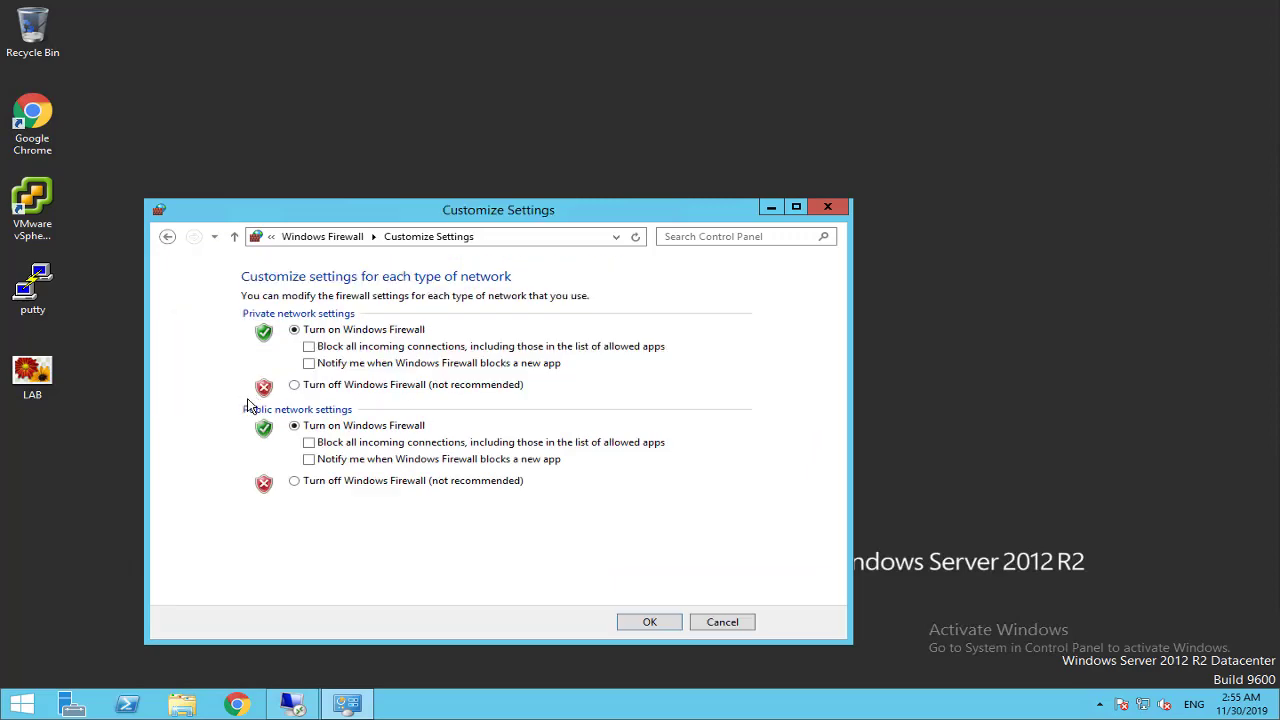
click(340, 386)
click(344, 481)
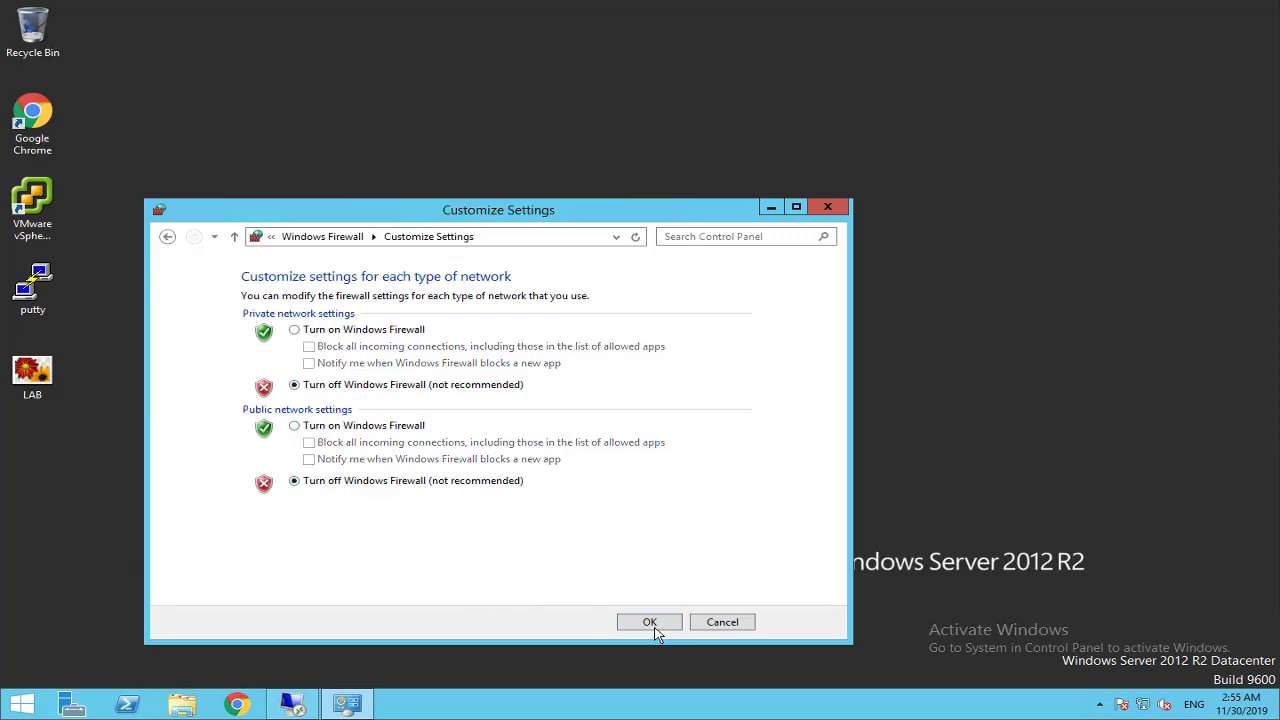
click(652, 626)
mouse_move(864, 5)
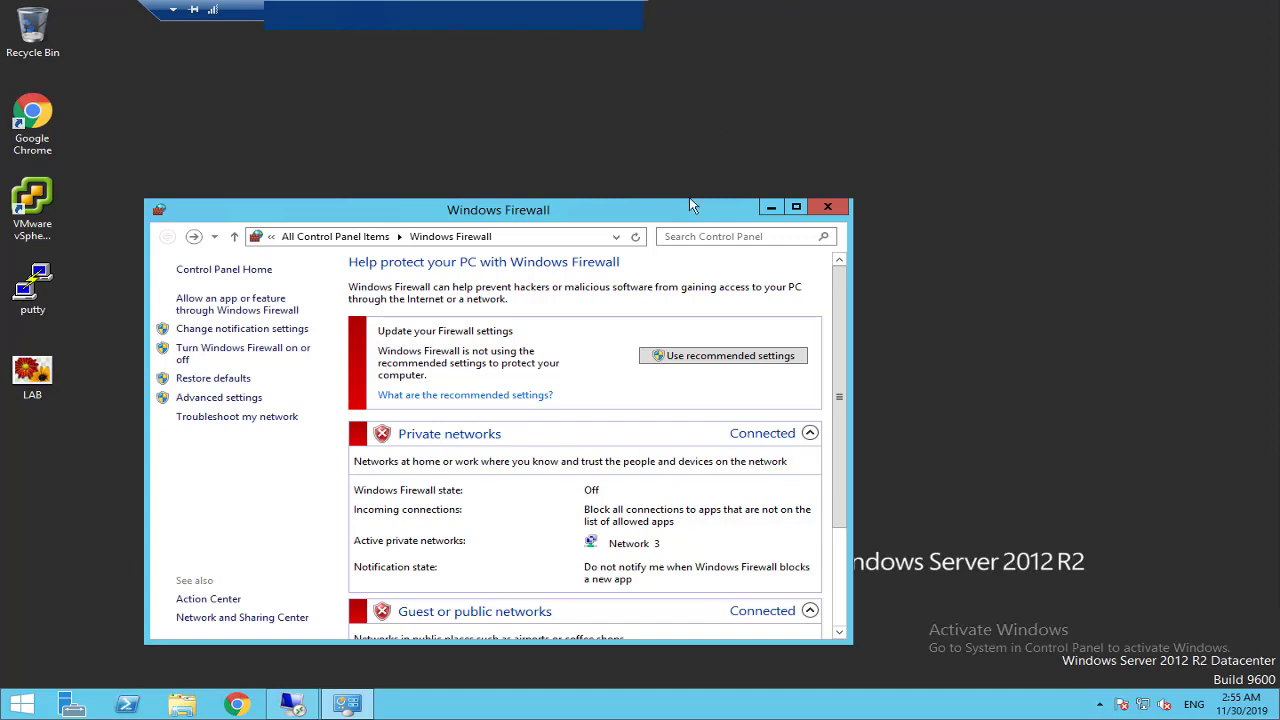
Step: Back in PRTG, refresh the CPU Load sensor until Processor 1–3 readings appear, then return to Devices
click(292, 704)
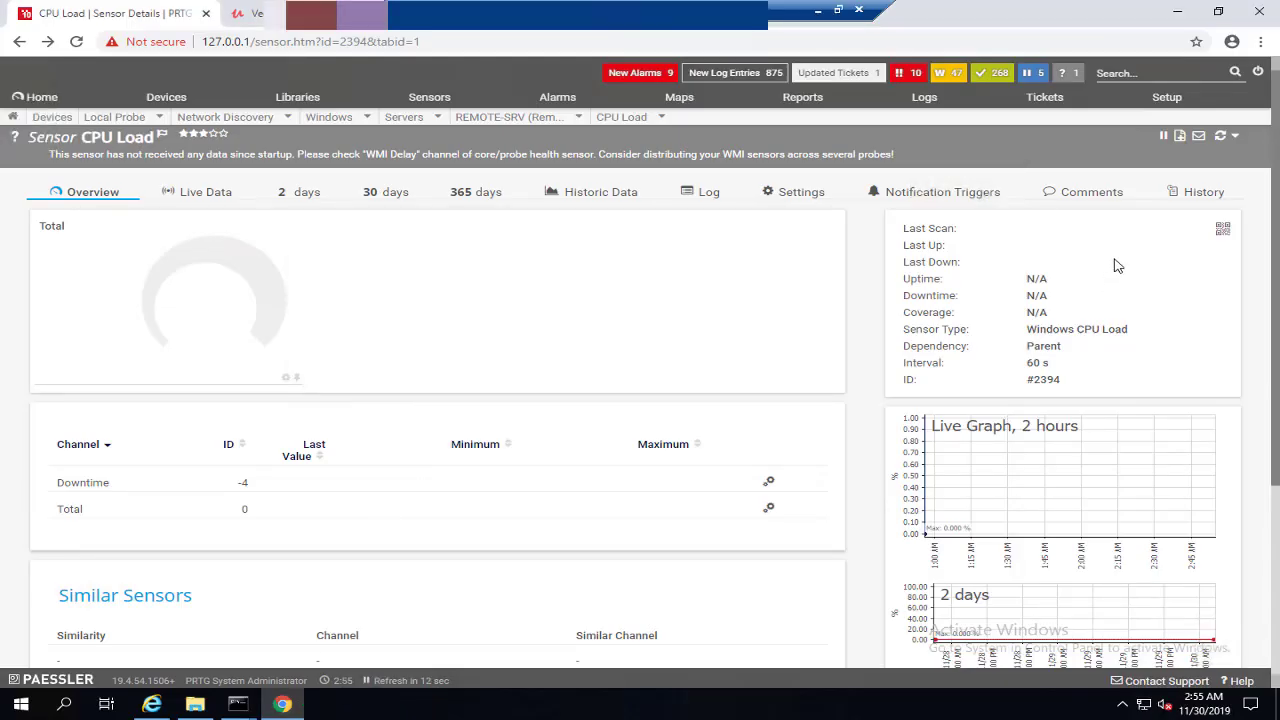
click(1222, 138)
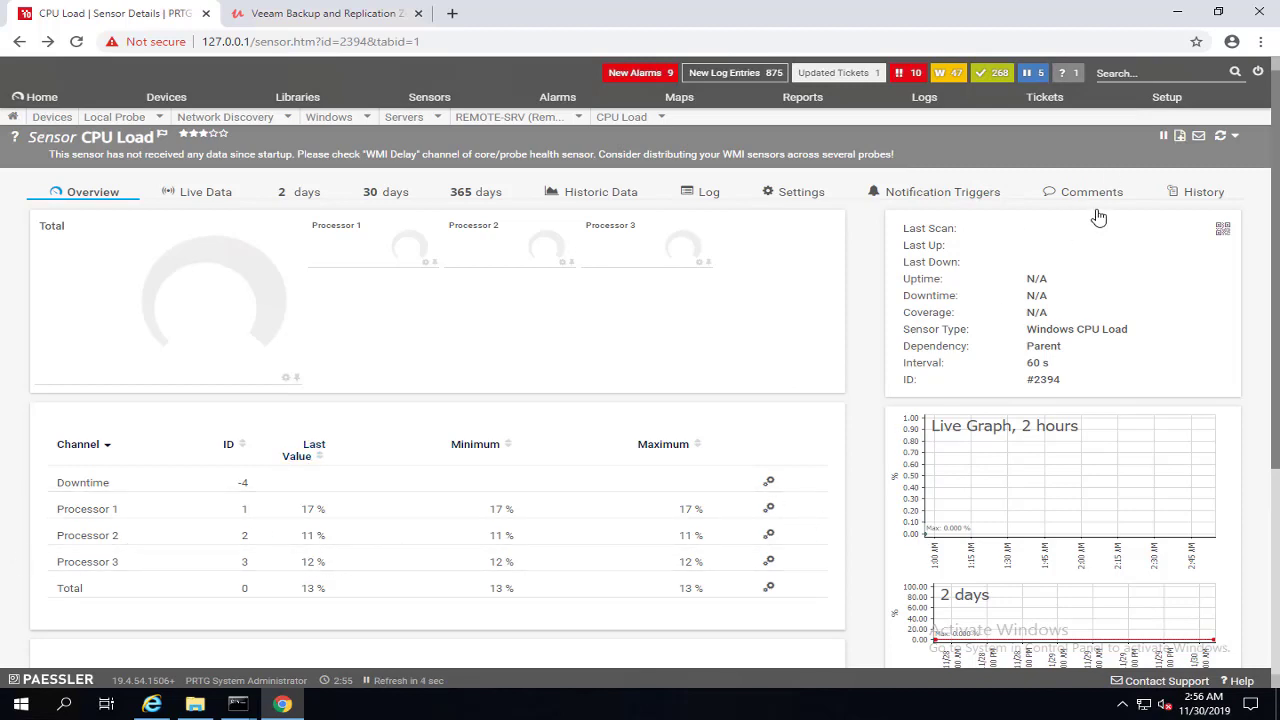
click(1222, 138)
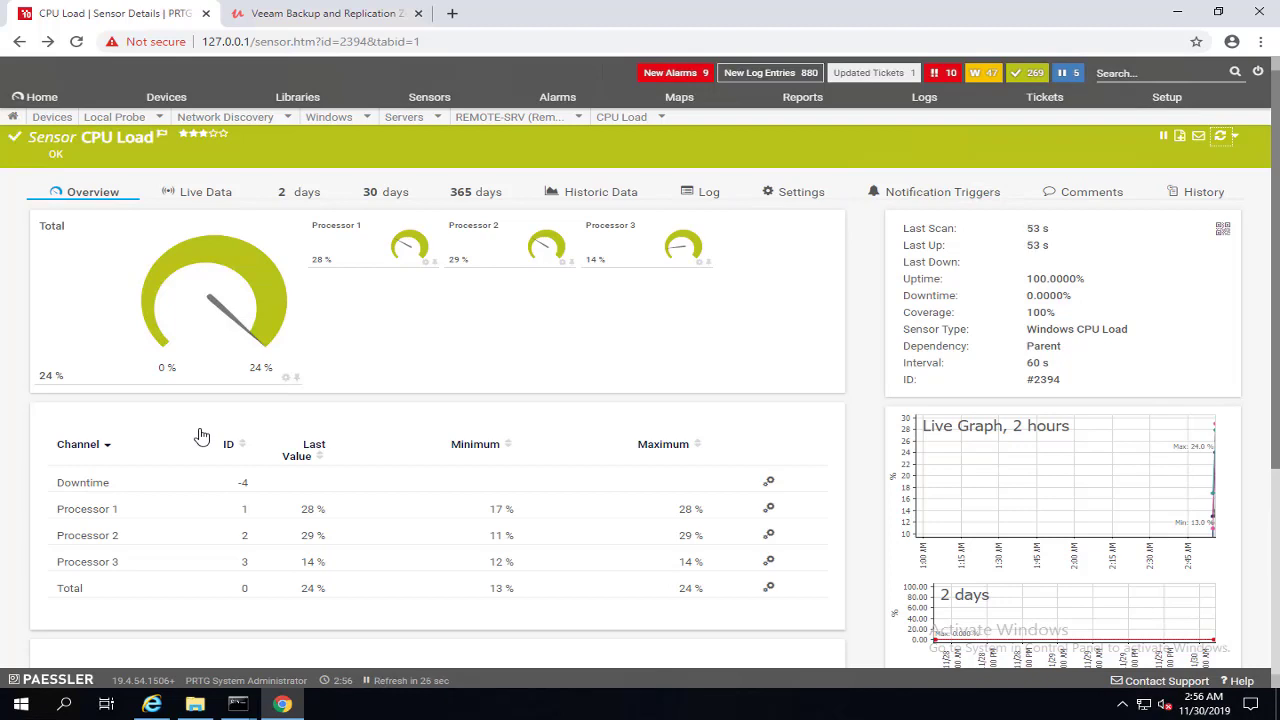
click(52, 118)
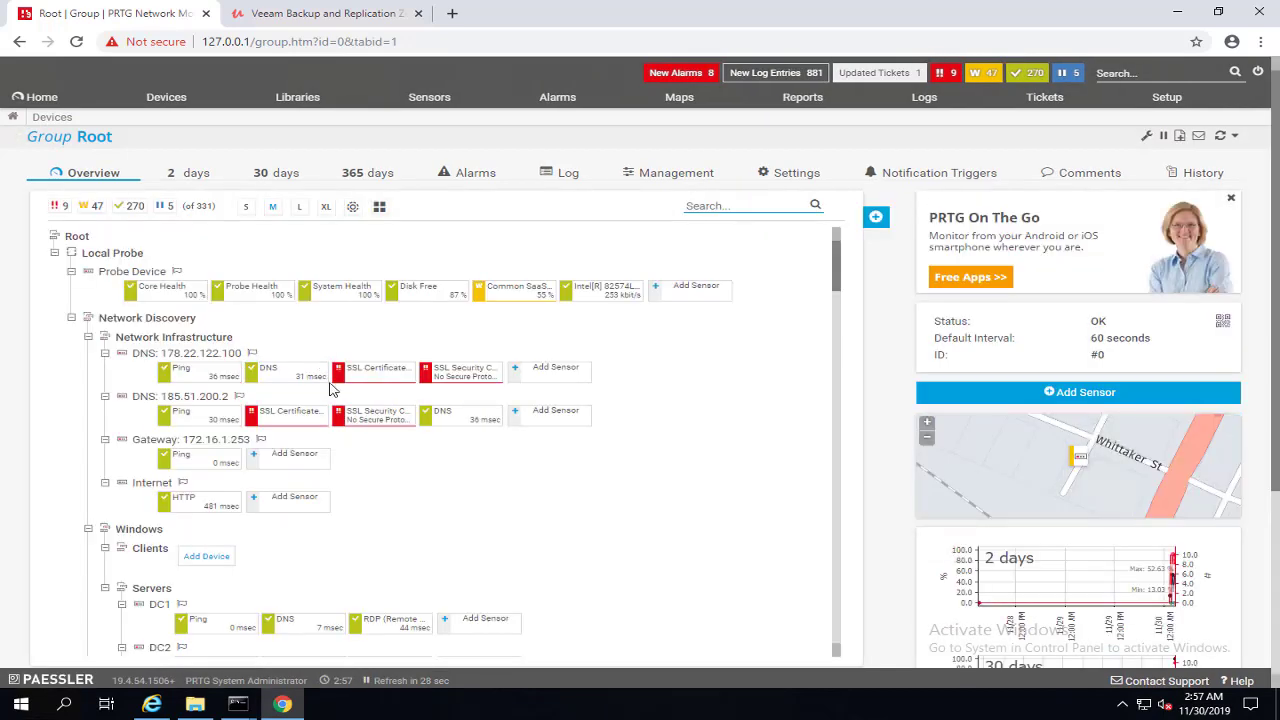
Step: Open REMOTE-SRV, confirm it has no recommended sensors, and start adding a sensor
scroll(337, 474, down, 5)
scroll(337, 474, down, 10)
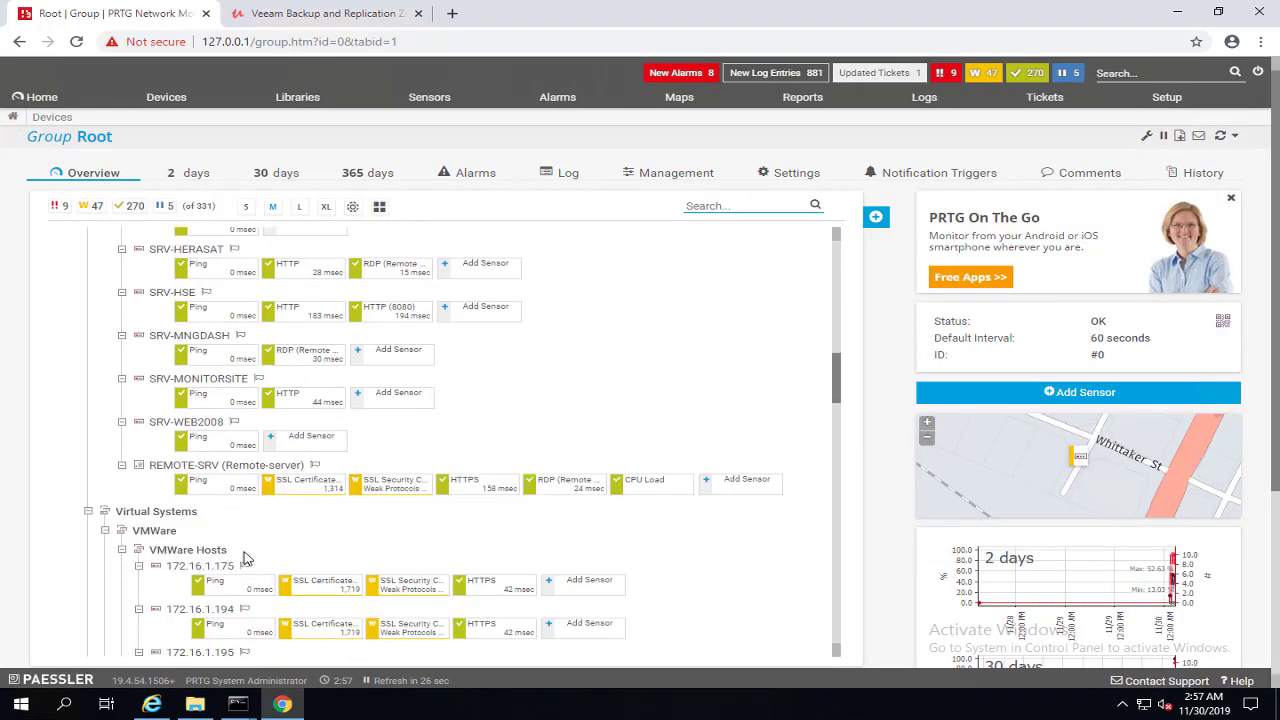
click(196, 475)
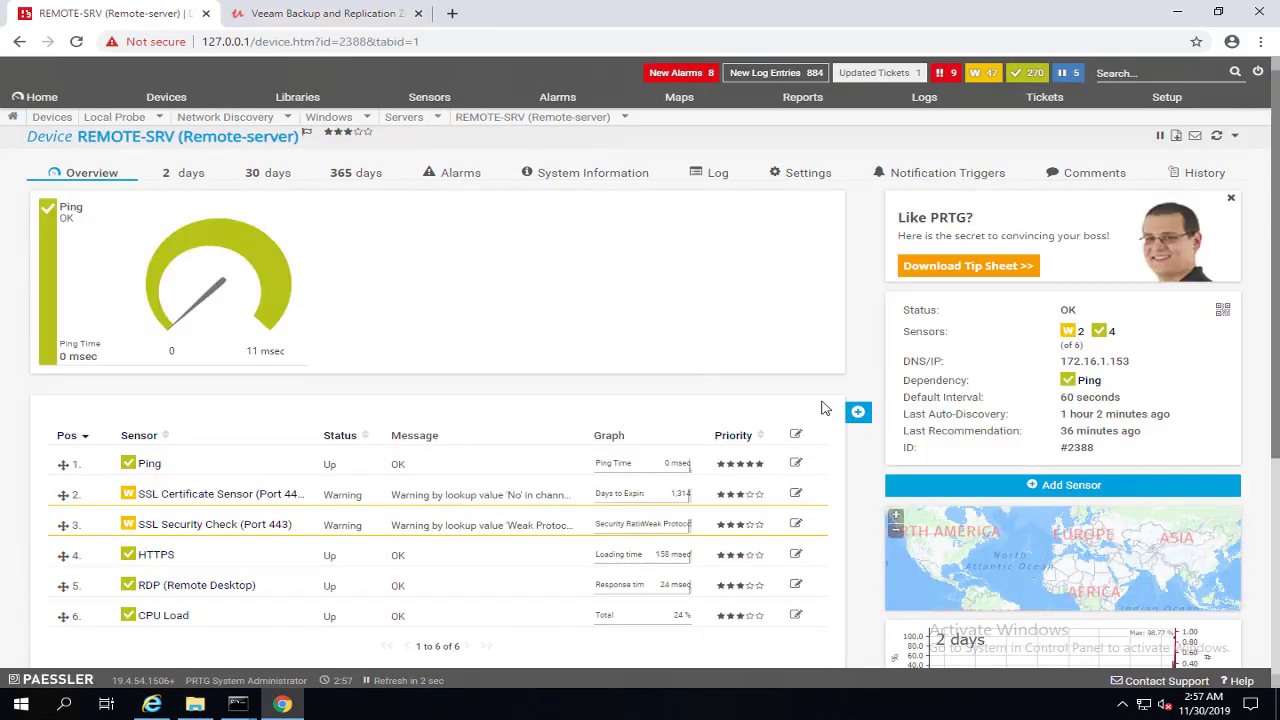
scroll(577, 390, down, 3)
drag(58, 450, 577, 451)
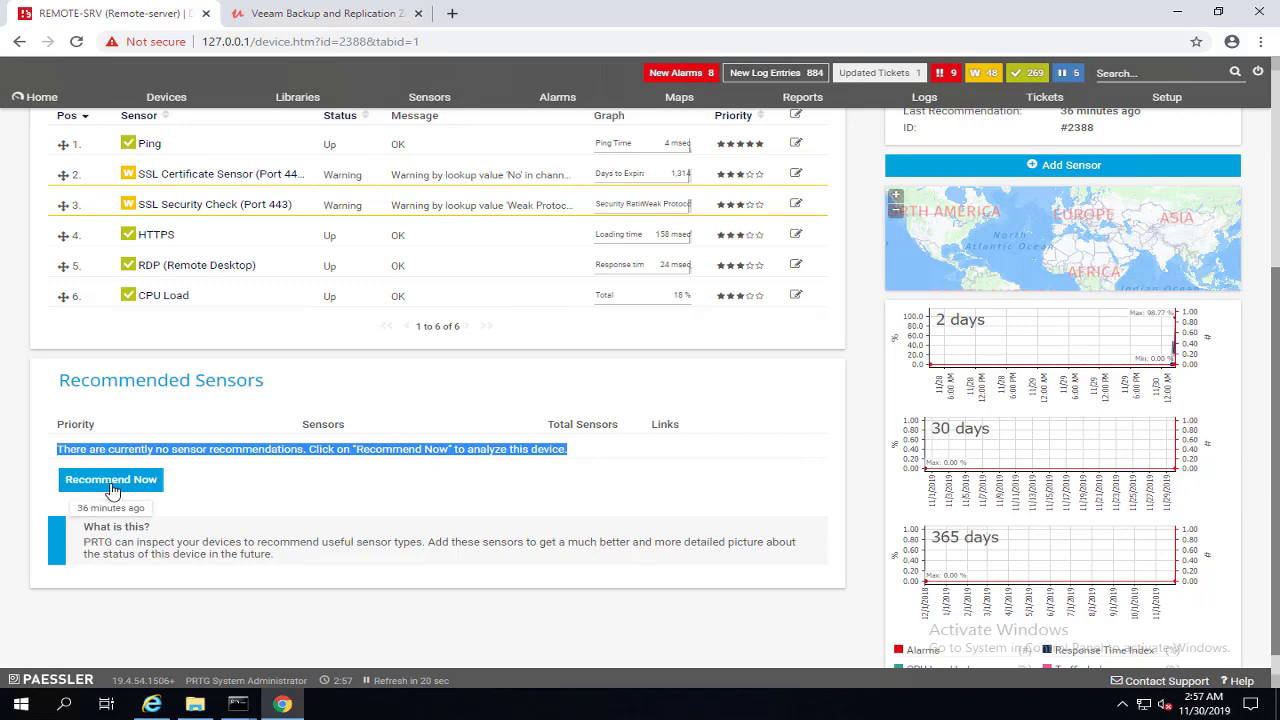
scroll(860, 235, up, 2)
click(857, 261)
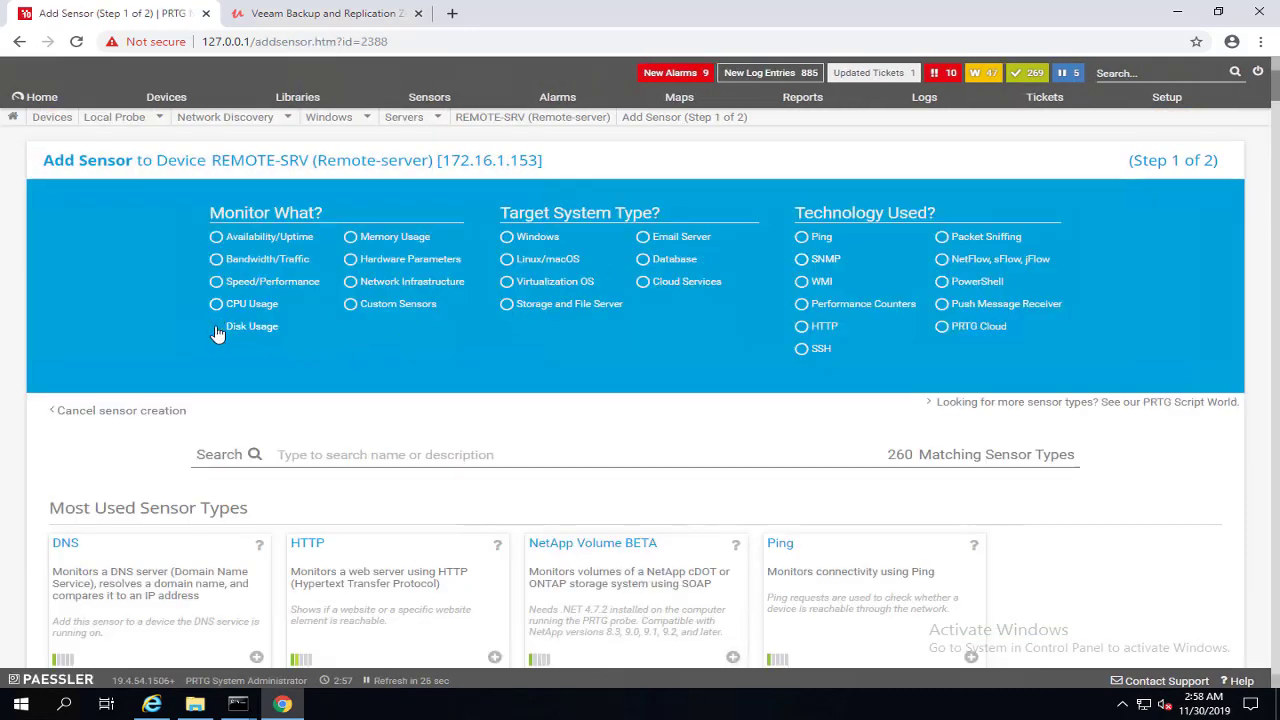
Step: Add a WMI Free Disk Space (Multi Disk) sensor to REMOTE-SRV using Disk Usage and Windows filters
click(218, 333)
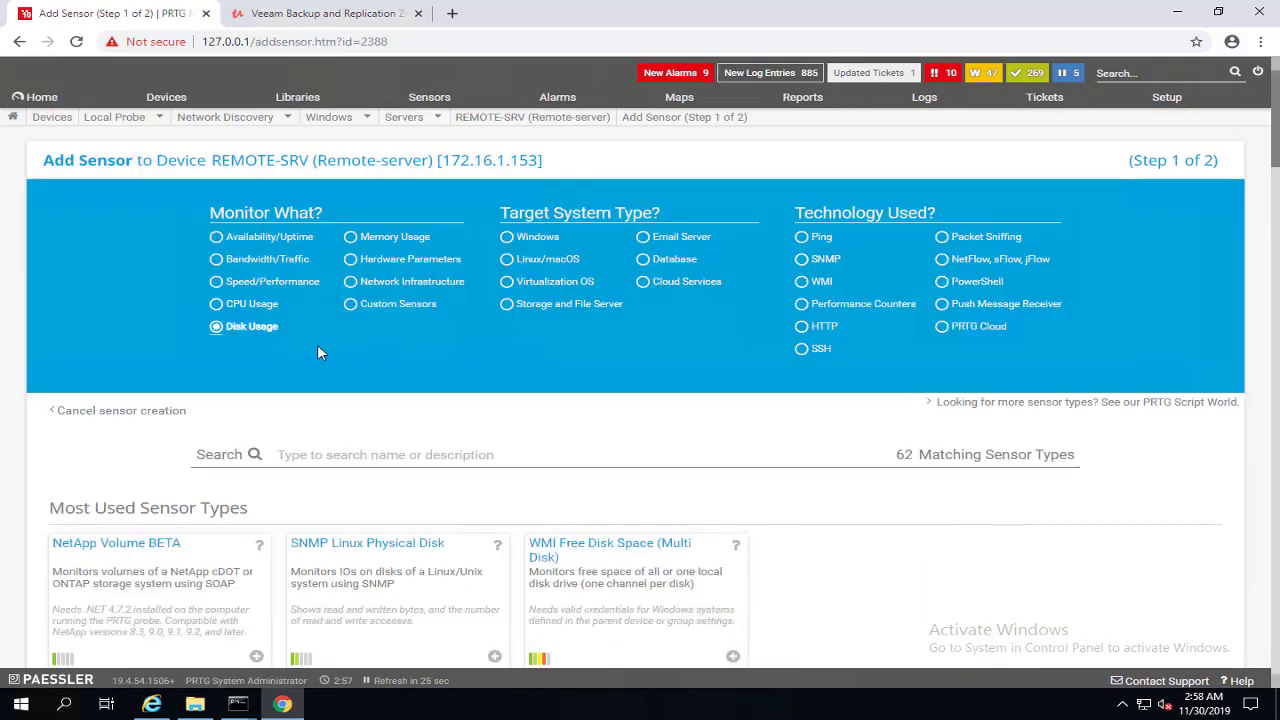
click(508, 240)
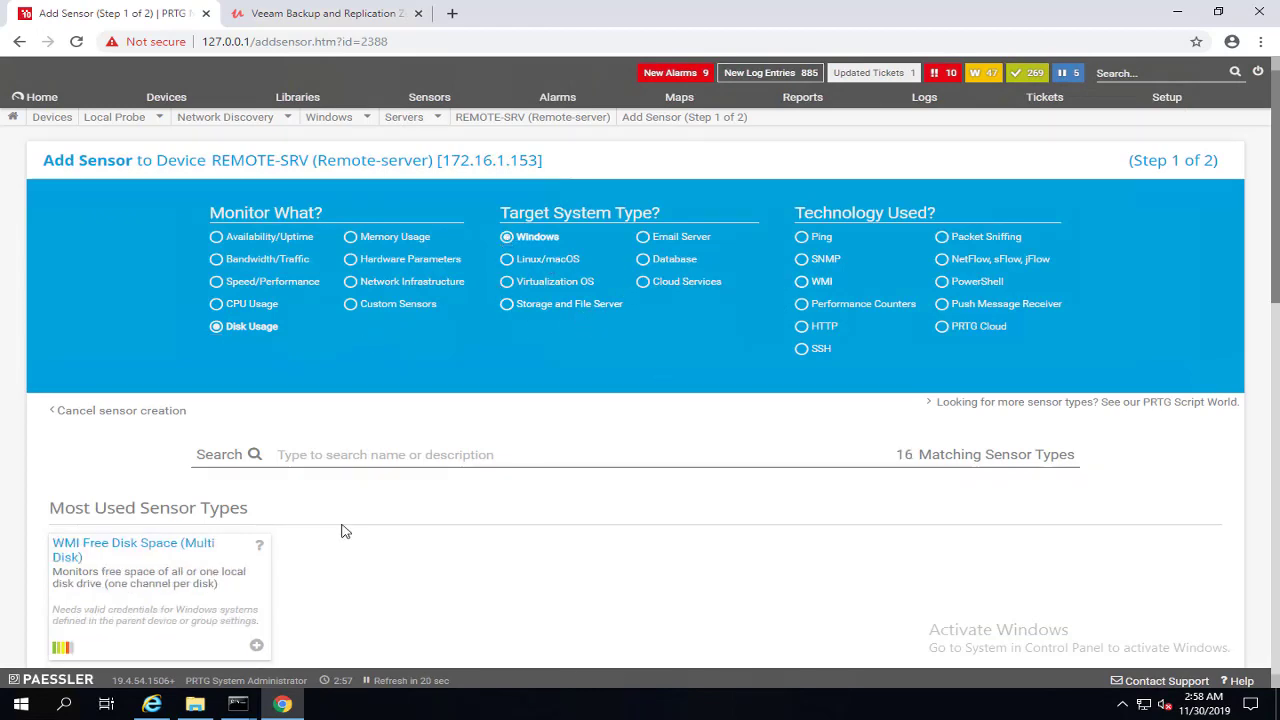
scroll(190, 545, down, 2)
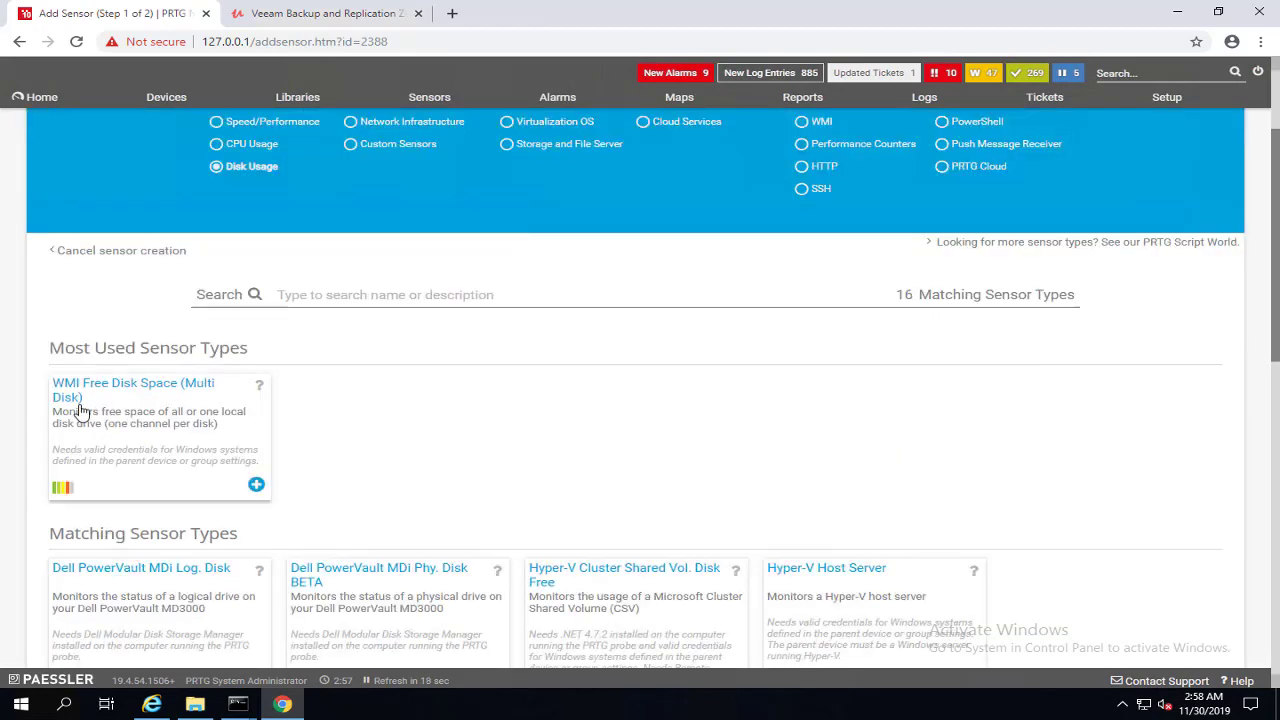
click(257, 487)
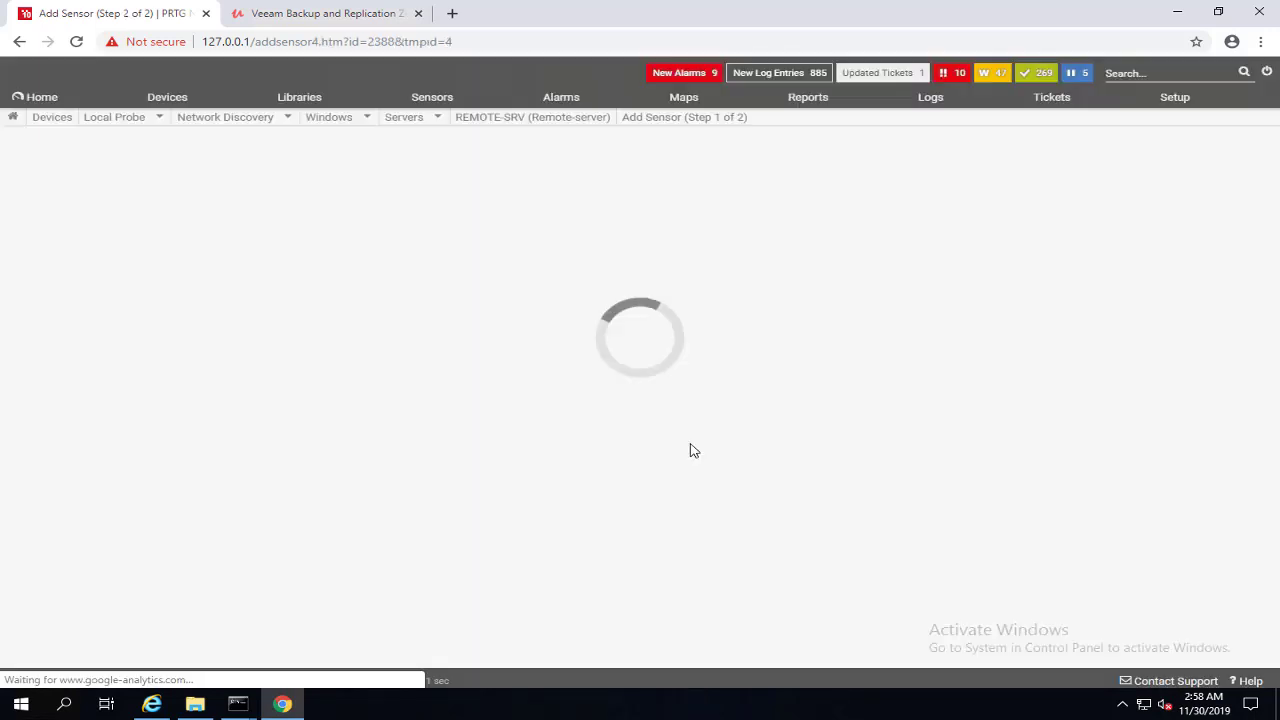
click(1148, 378)
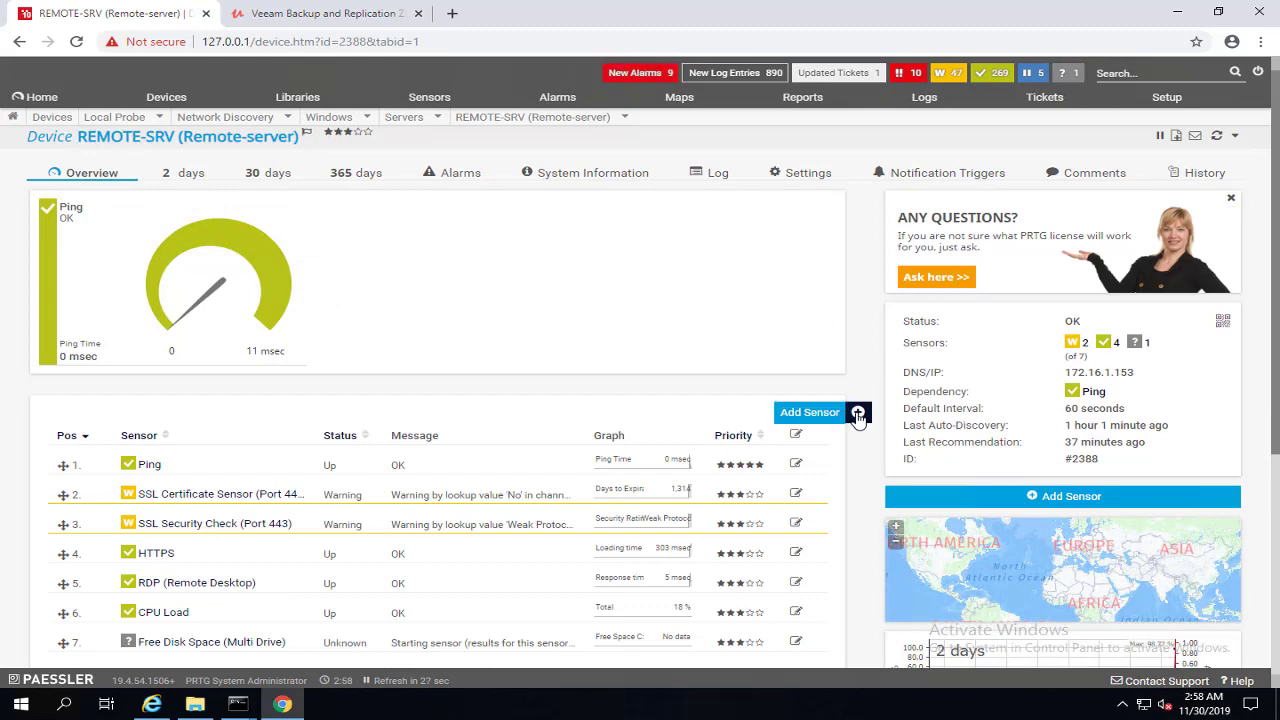
Step: Add a default WMI Memory sensor to REMOTE-SRV, filtering by Memory, Windows and WMI
click(858, 414)
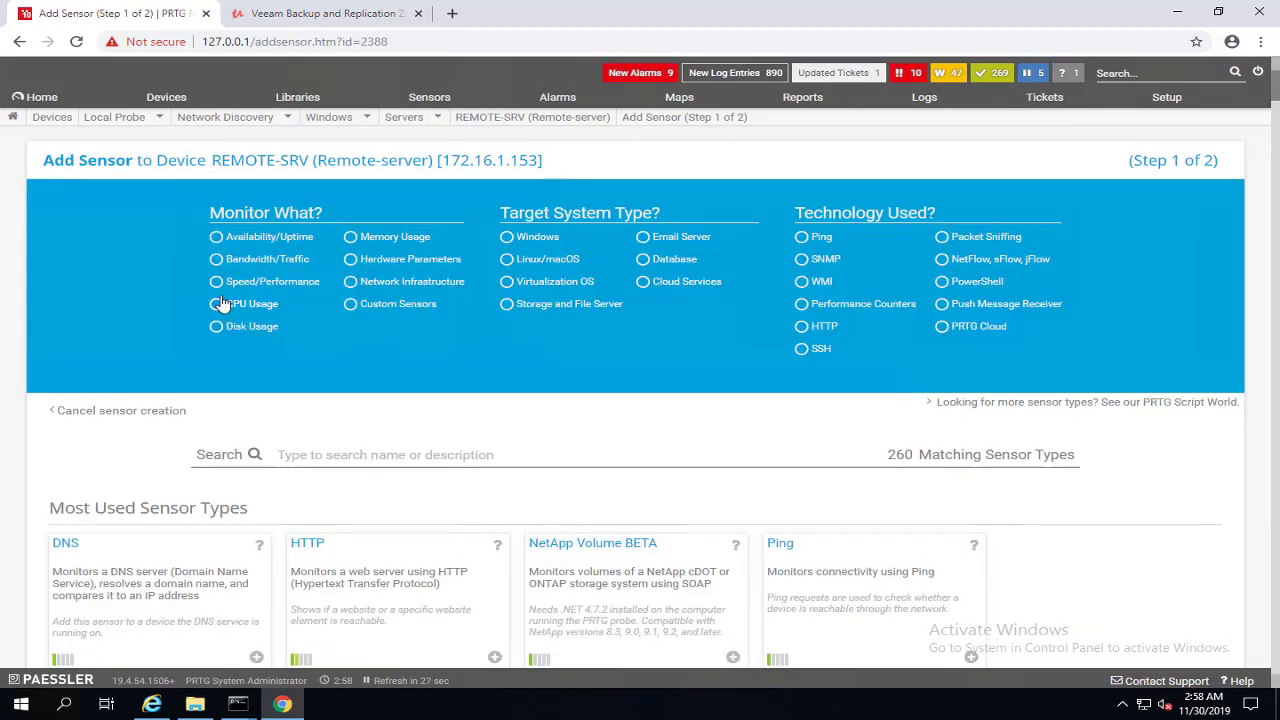
click(351, 238)
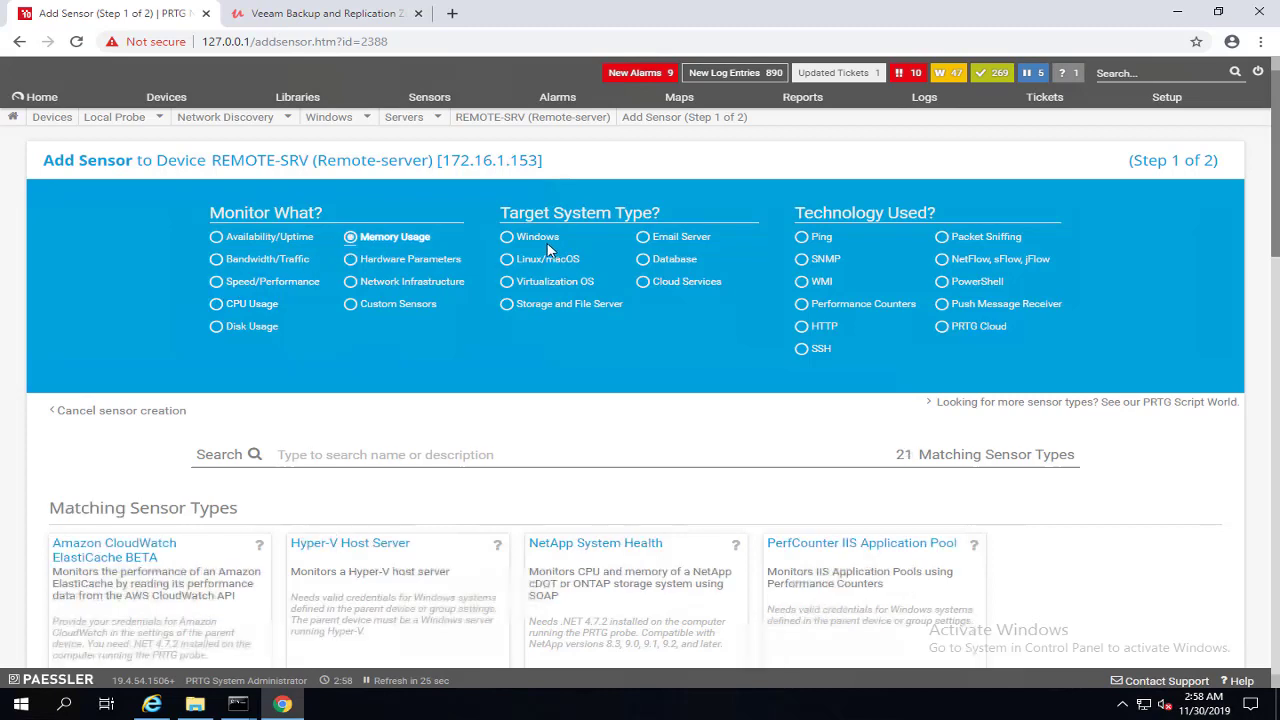
click(507, 238)
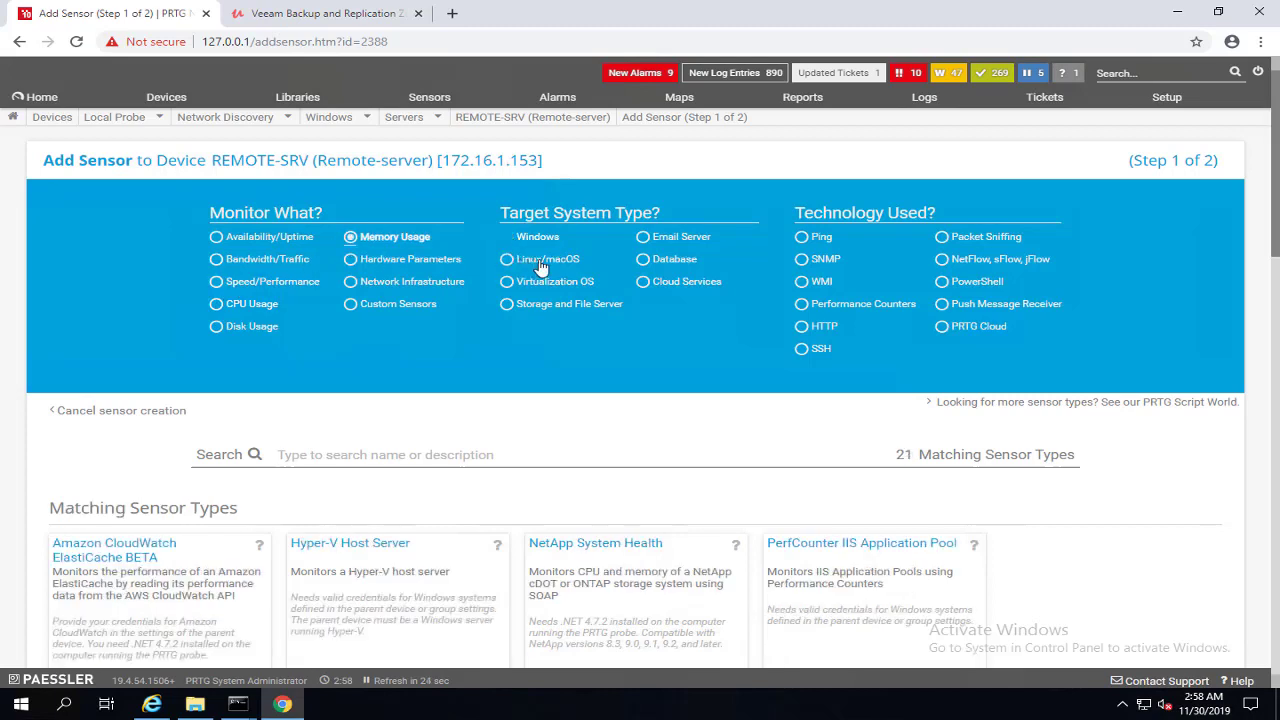
click(801, 282)
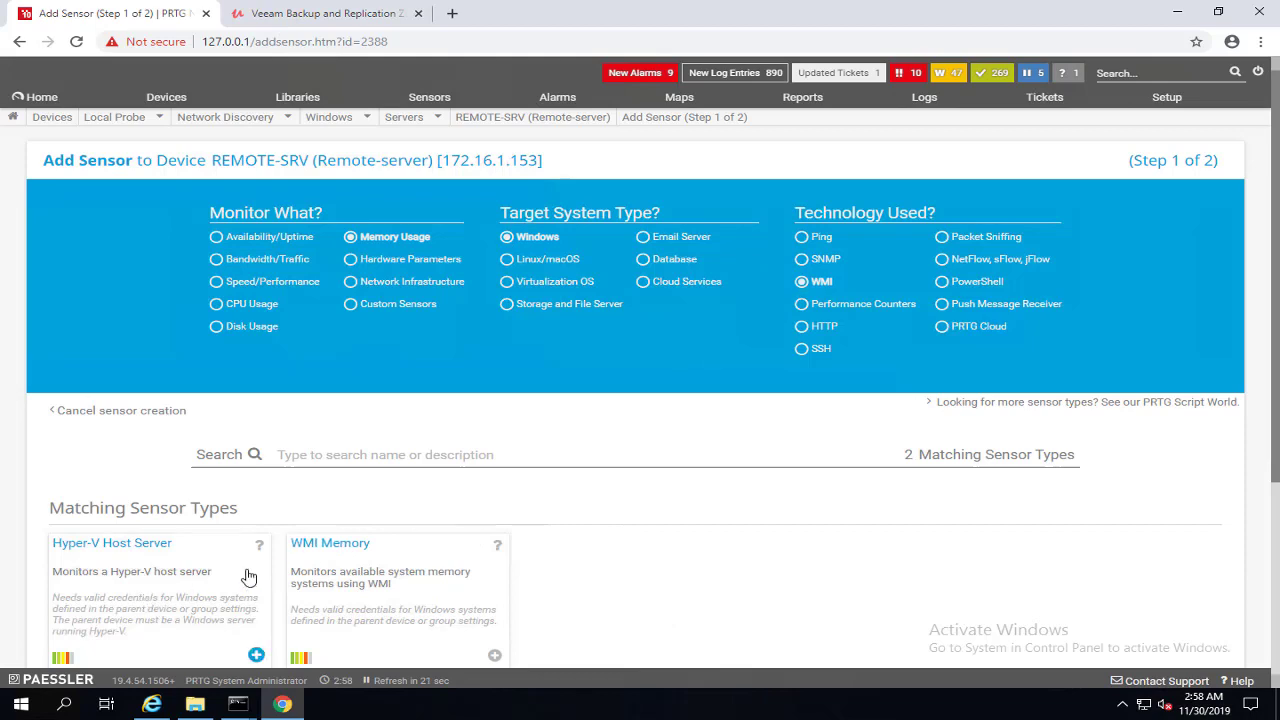
scroll(250, 573, down, 1)
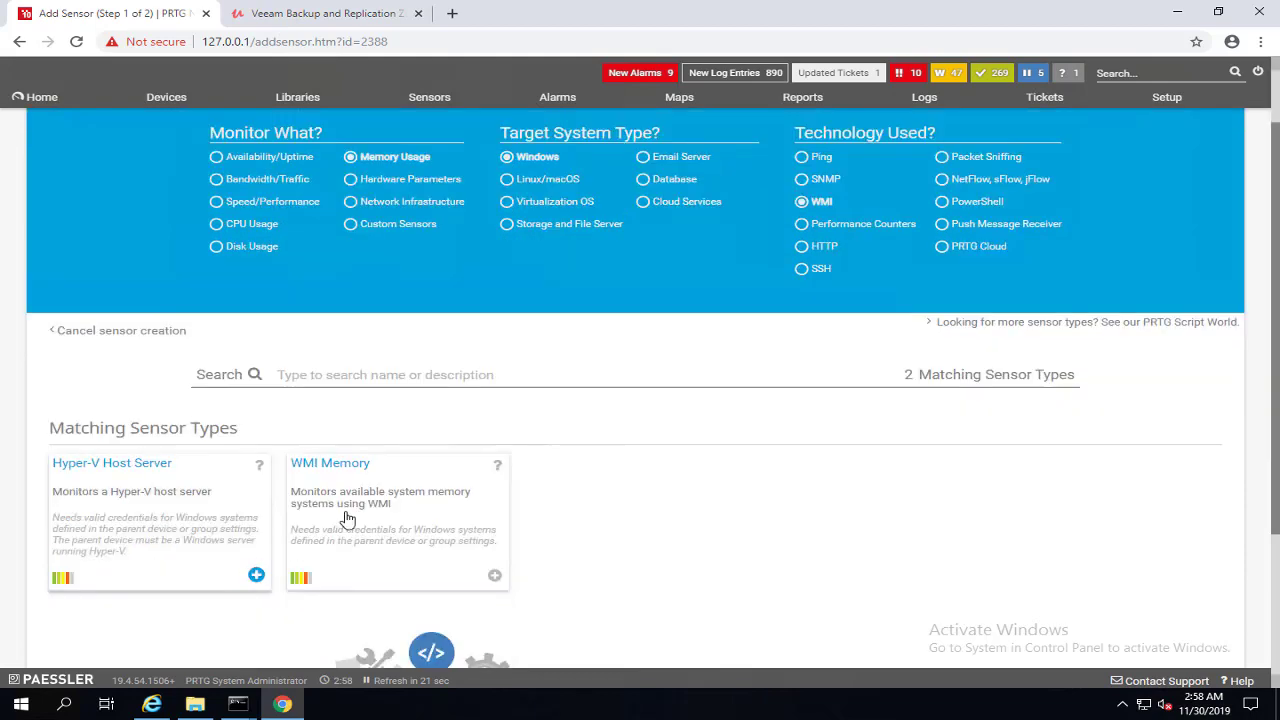
click(494, 578)
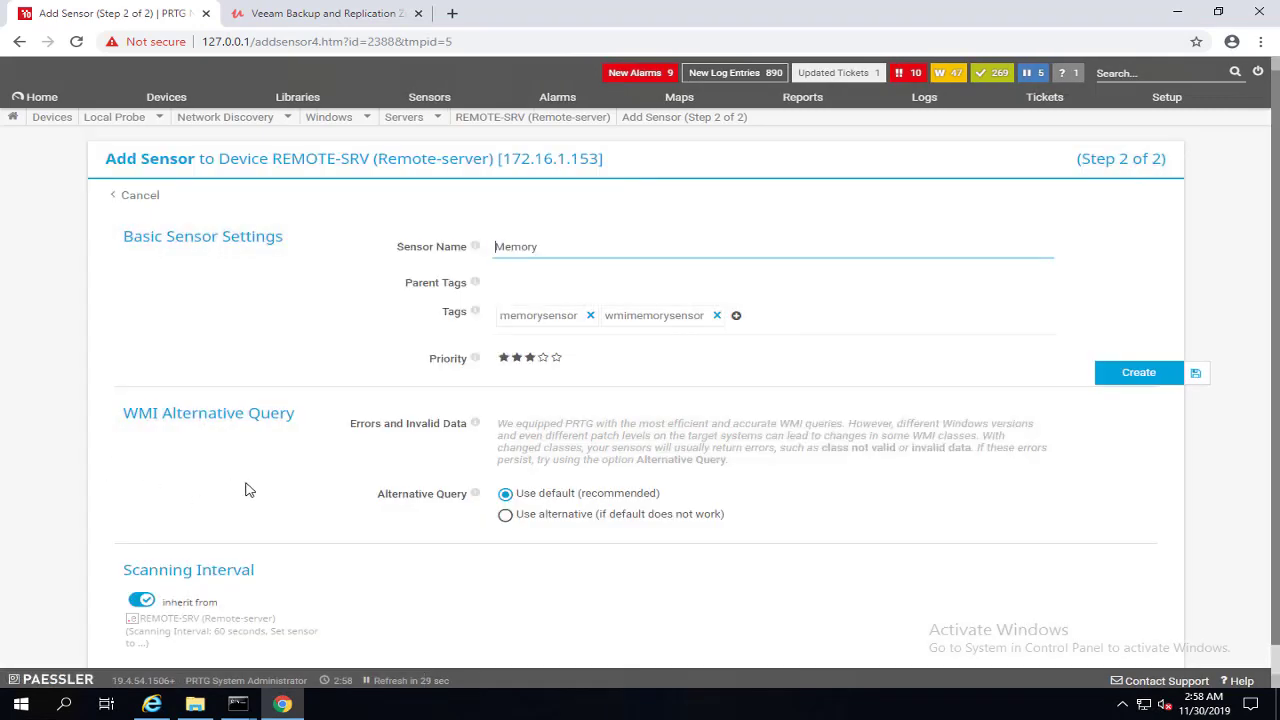
click(1147, 384)
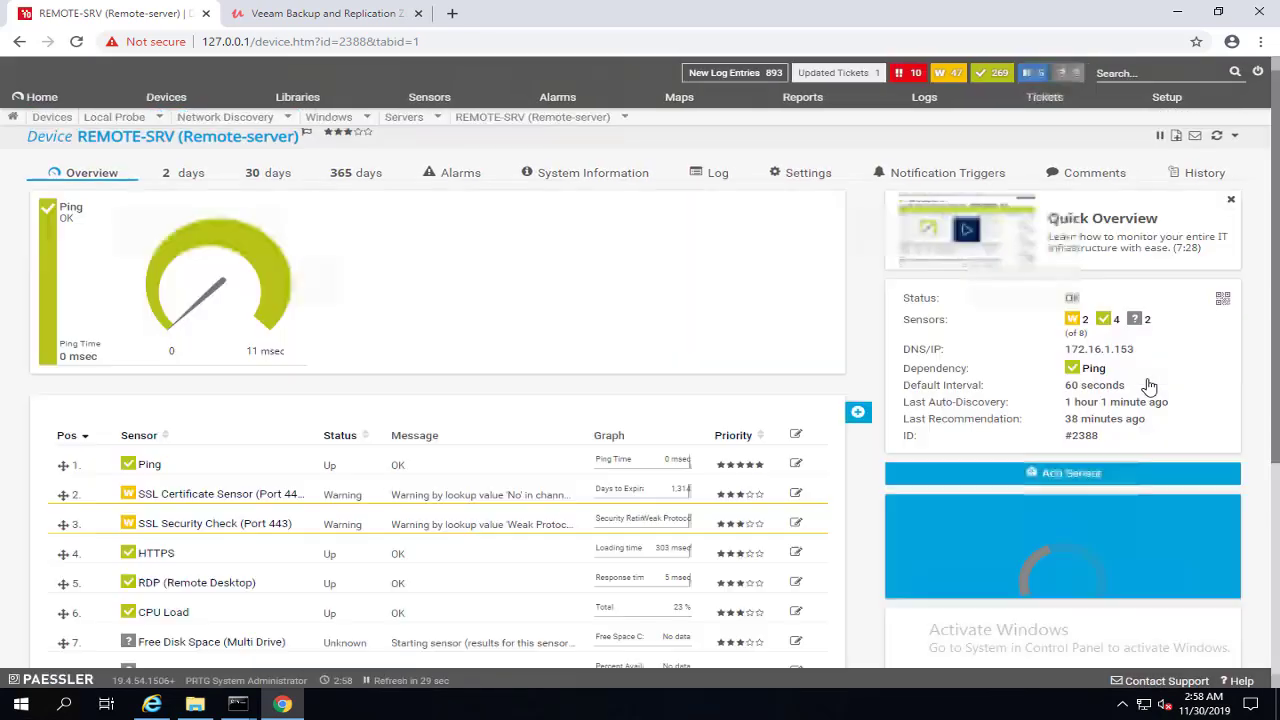
Step: View the Free Disk Space (Multi Drive) sensor's details, then go back to the REMOTE-SRV page
scroll(805, 277, down, 1)
scroll(805, 277, down, 1)
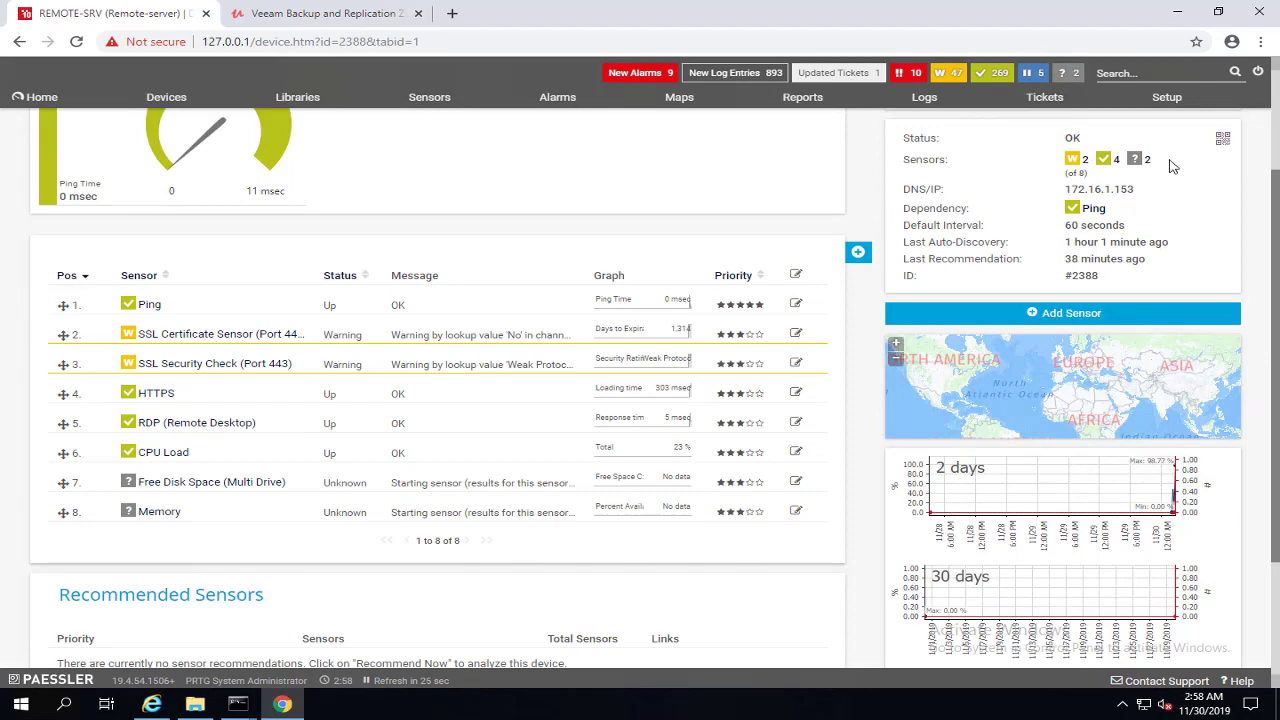
scroll(1172, 170, up, 2)
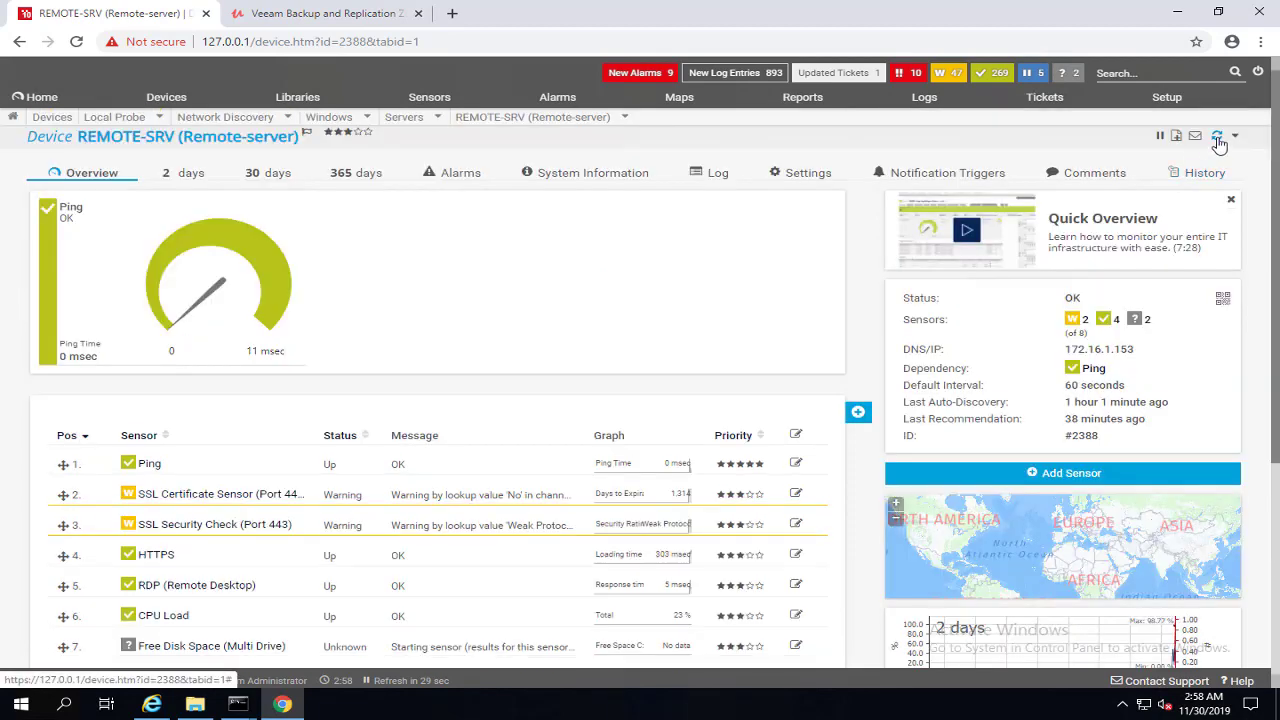
scroll(1205, 200, down, 2)
scroll(1178, 241, down, 1)
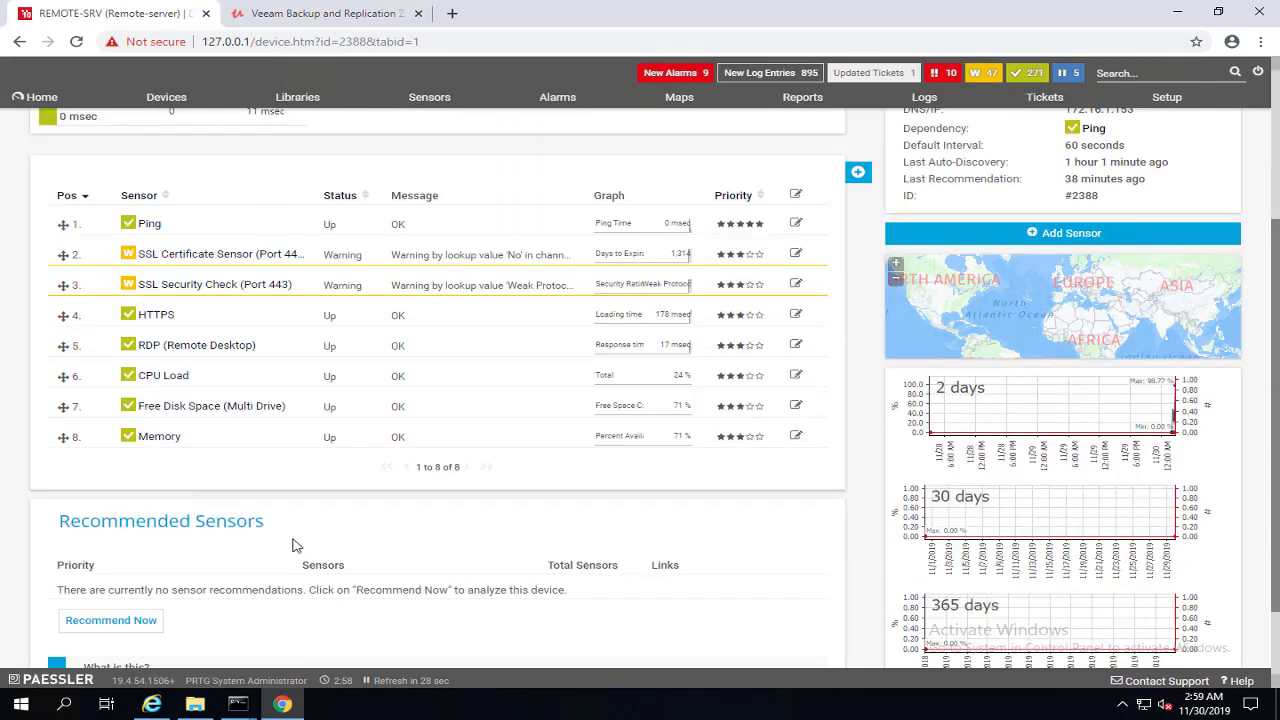
mouse_move(252, 410)
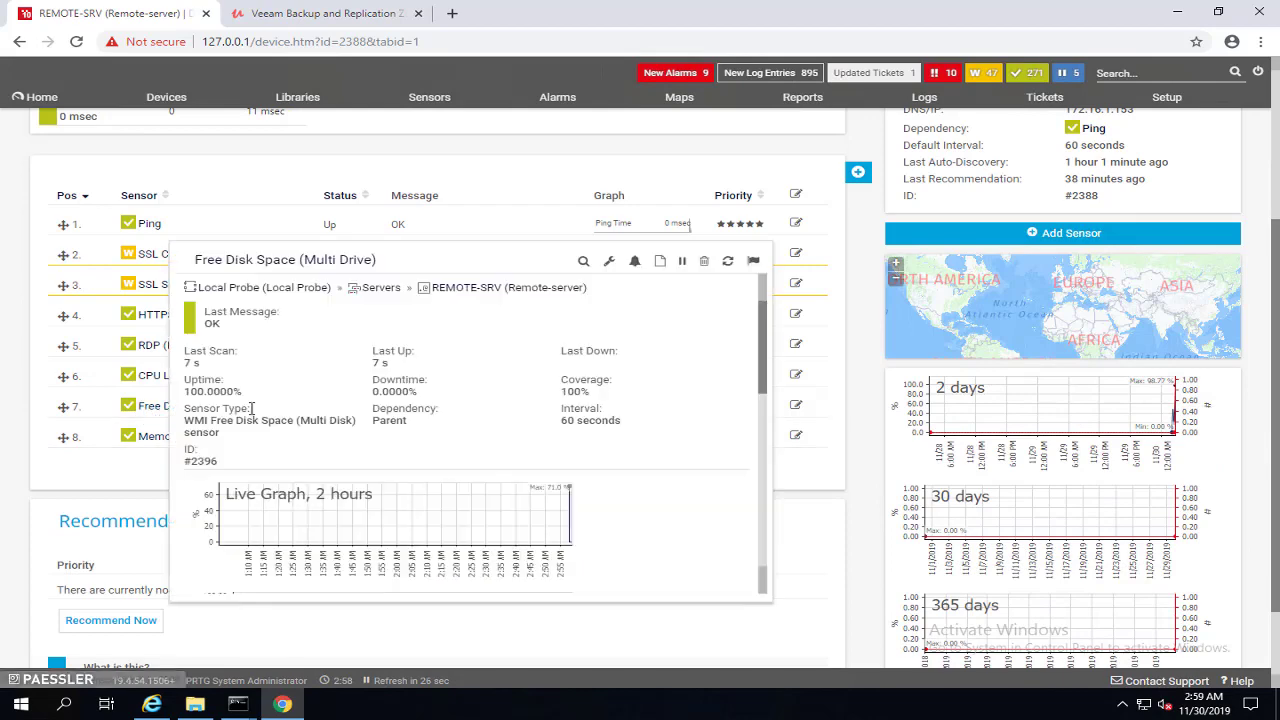
click(151, 412)
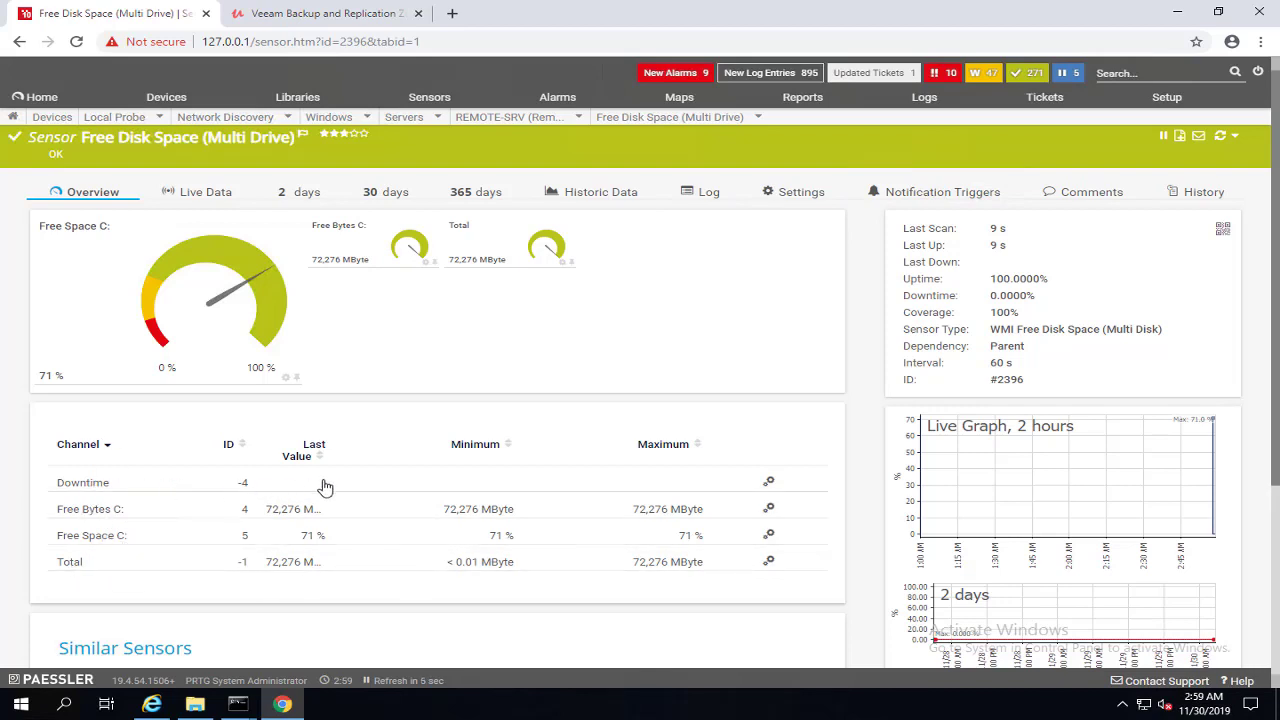
click(19, 41)
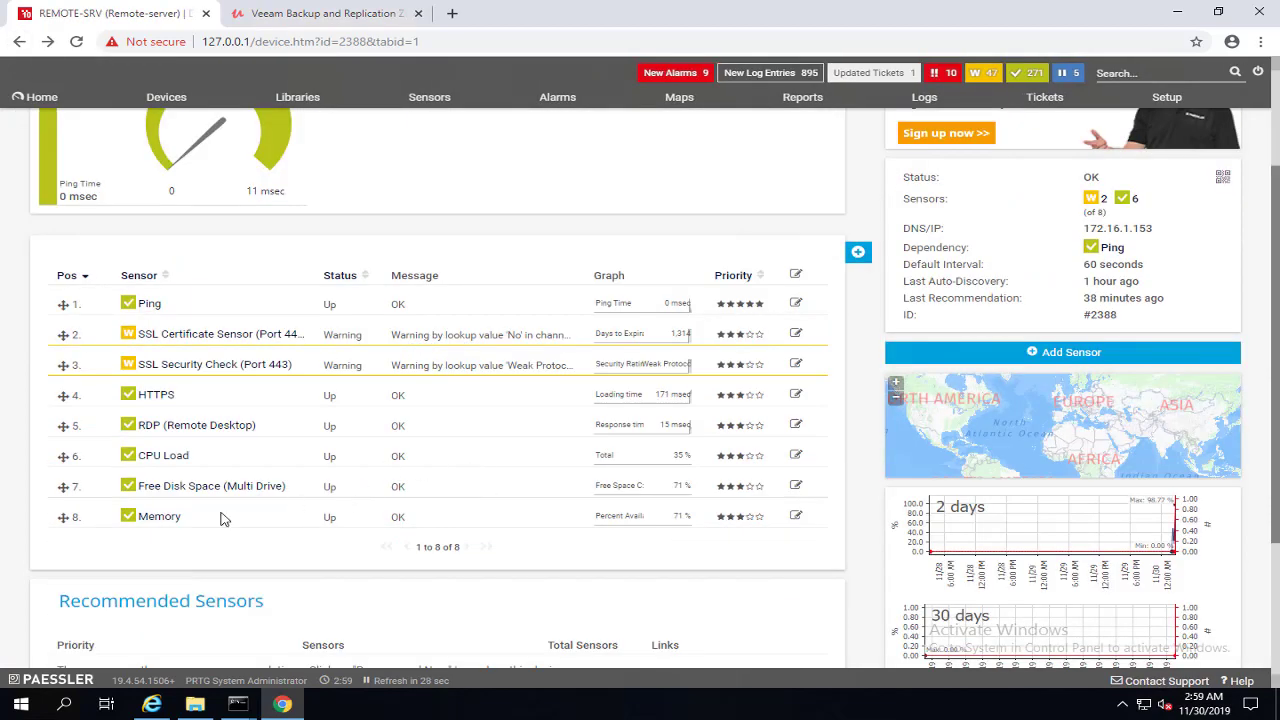
scroll(150, 516, down, 1)
click(152, 441)
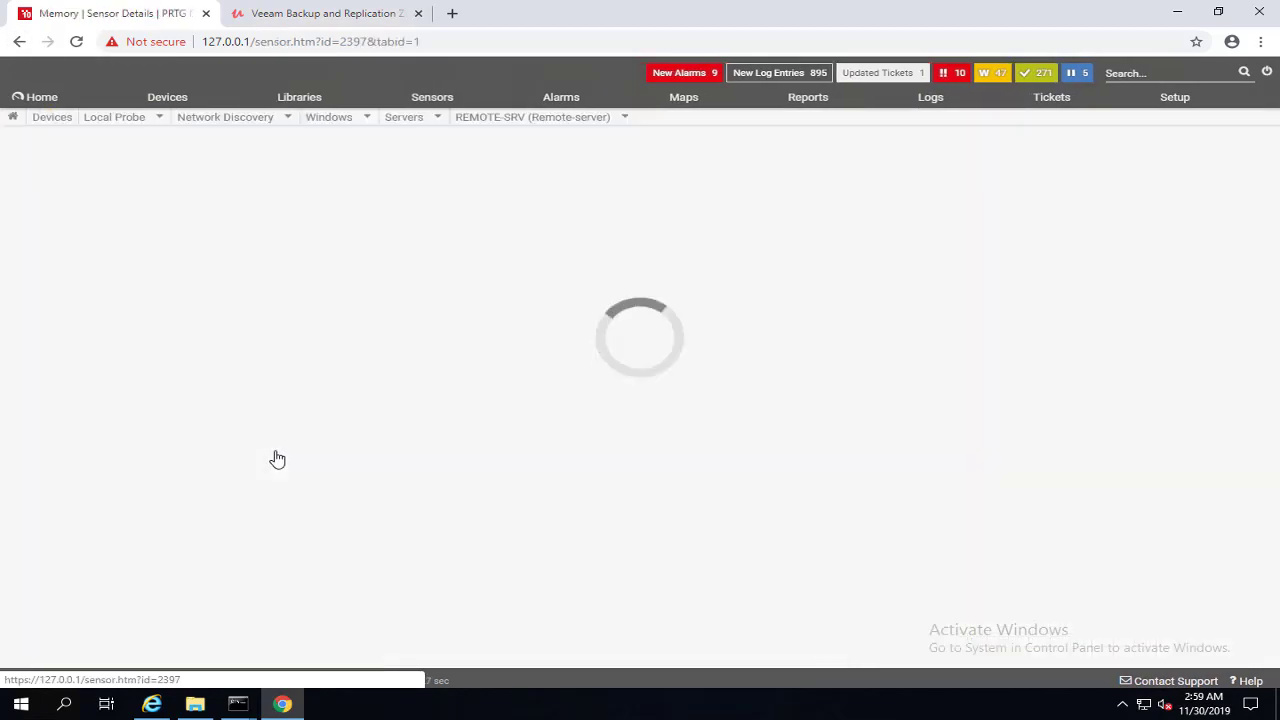
click(21, 42)
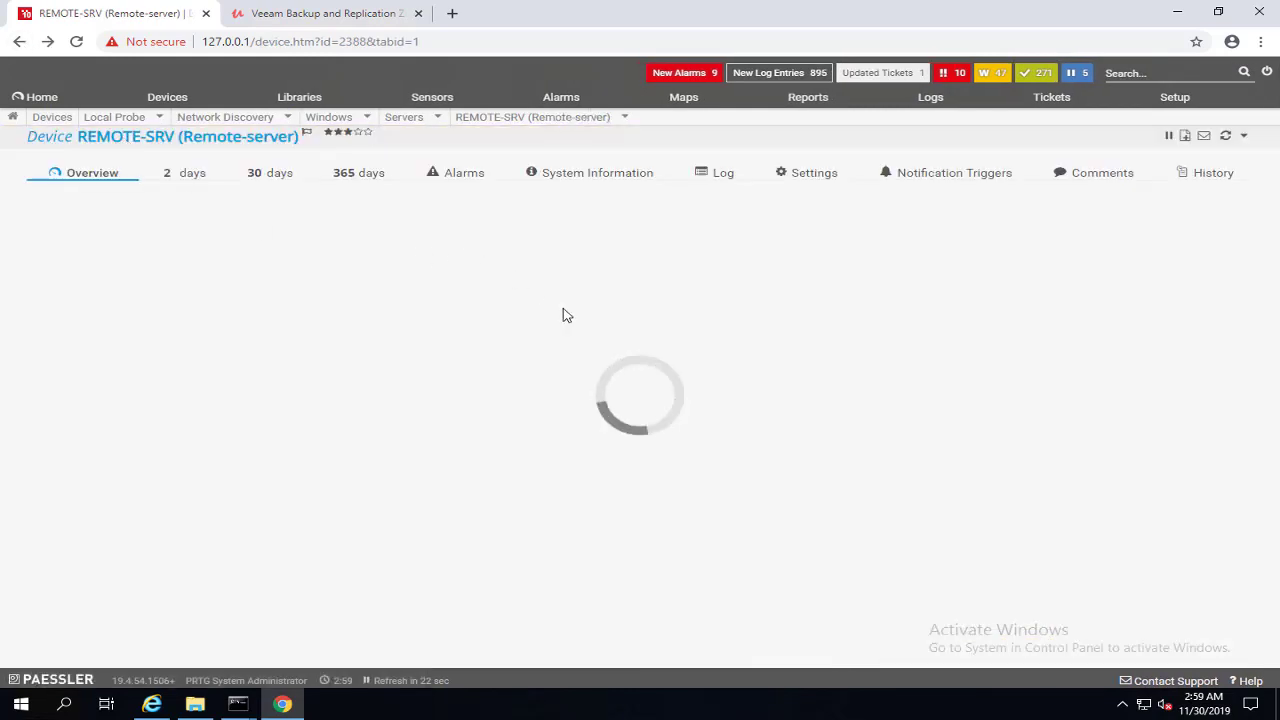
scroll(623, 526, down, 2)
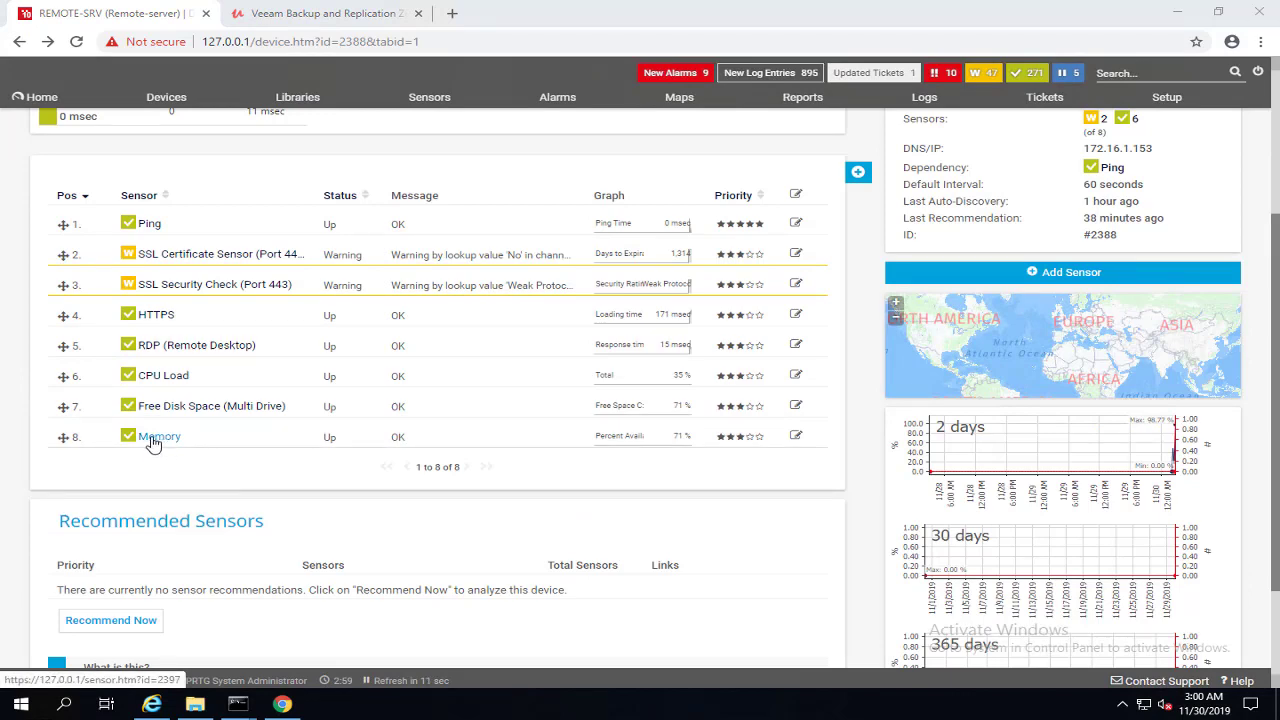
mouse_move(153, 443)
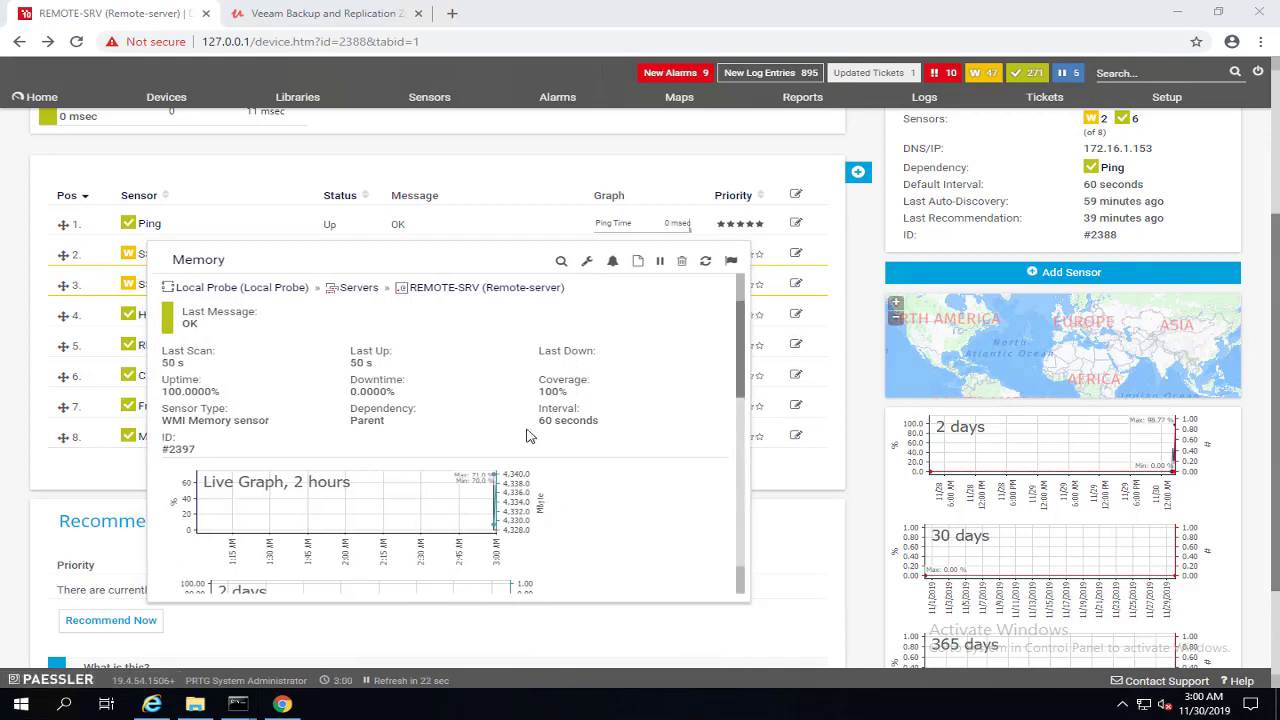
scroll(530, 436, down, 1)
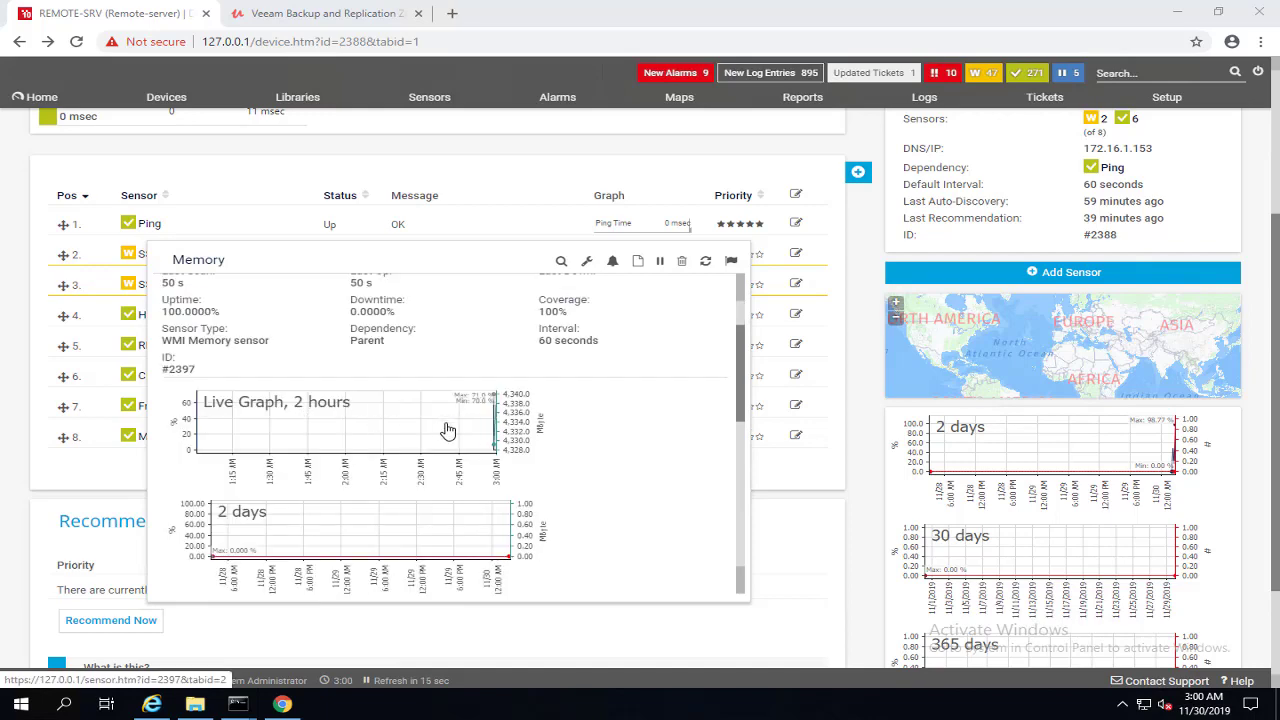
scroll(448, 424, up, 1)
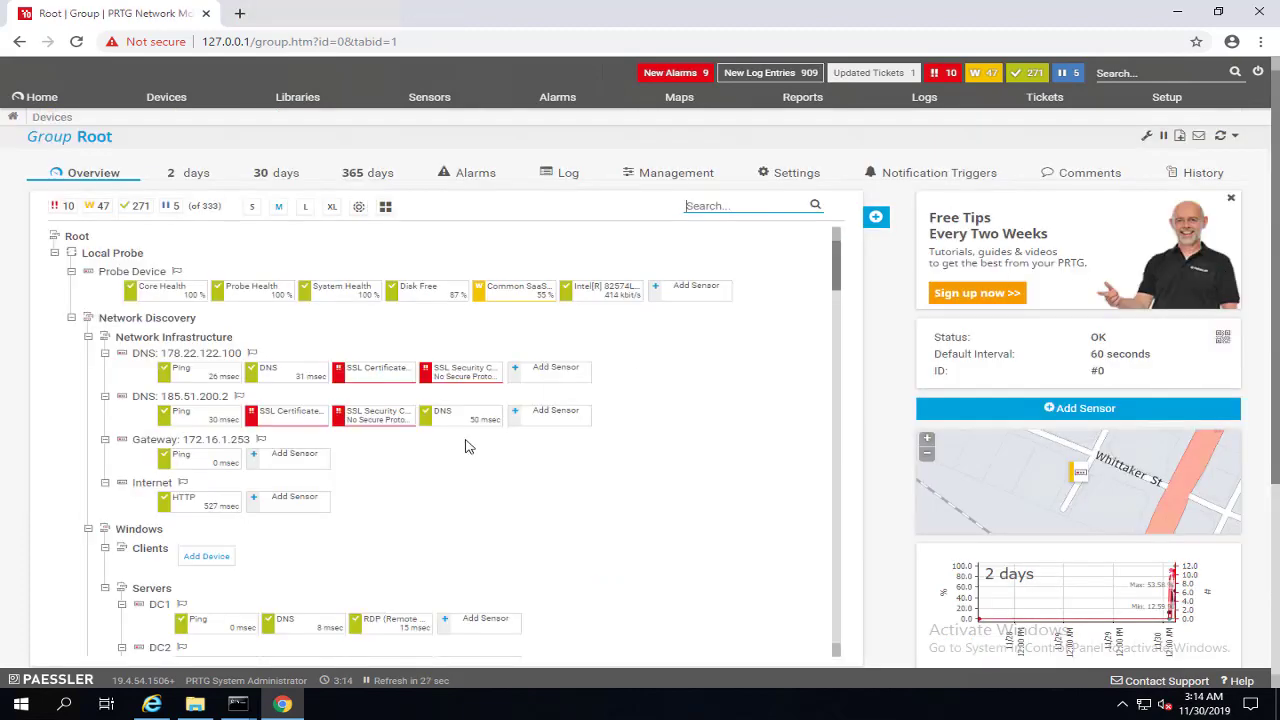
Step: Open the Servers group and its Settings page
scroll(466, 443, down, 10)
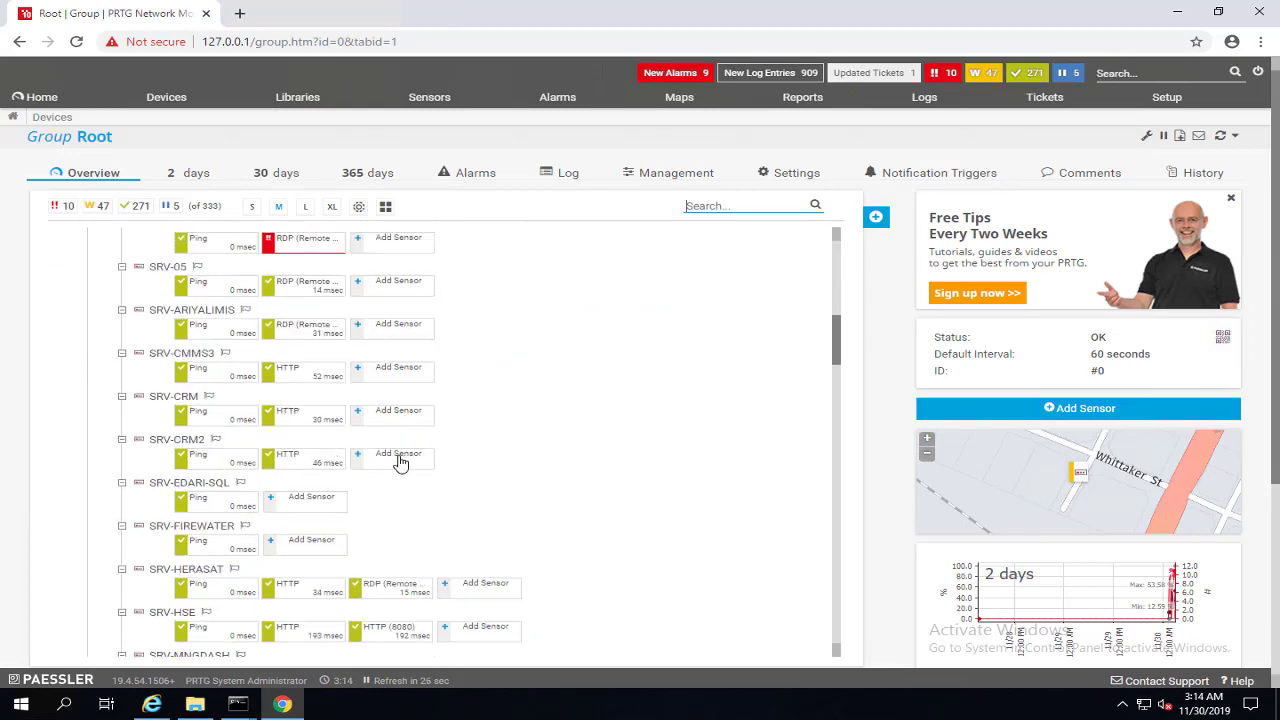
scroll(401, 460, down, 3)
scroll(157, 357, up, 4)
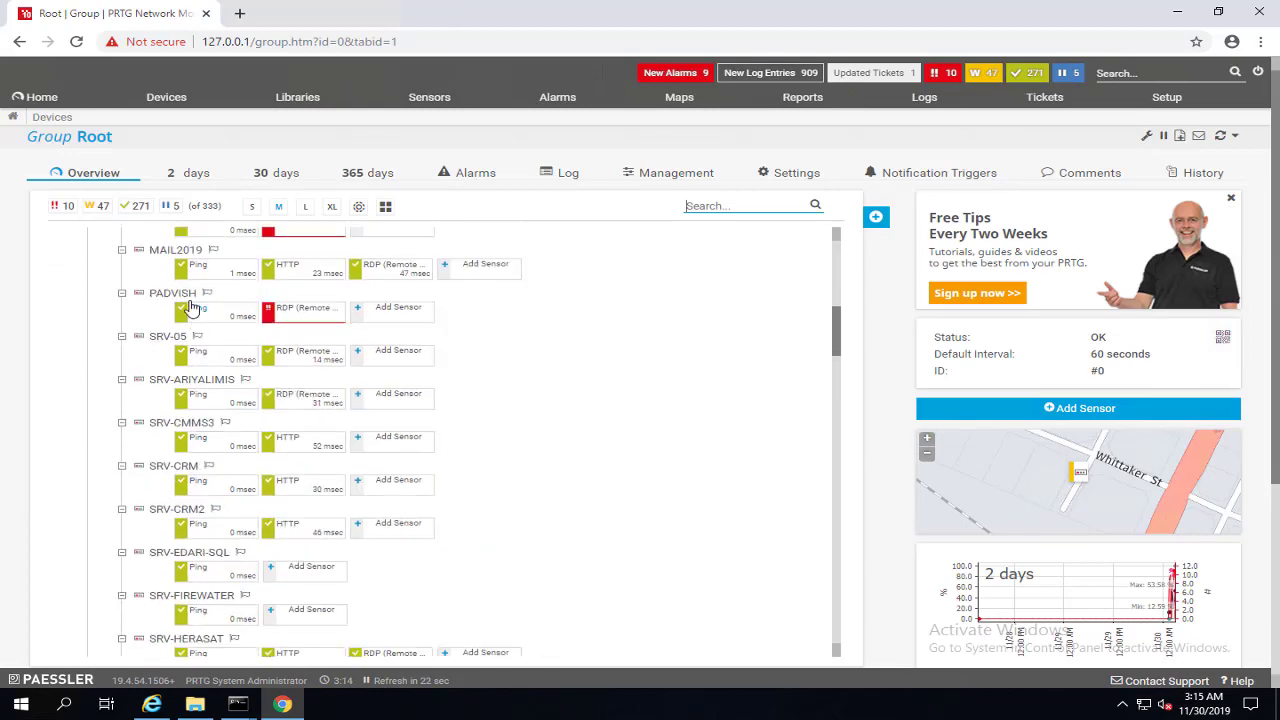
scroll(185, 298, up, 3)
click(155, 263)
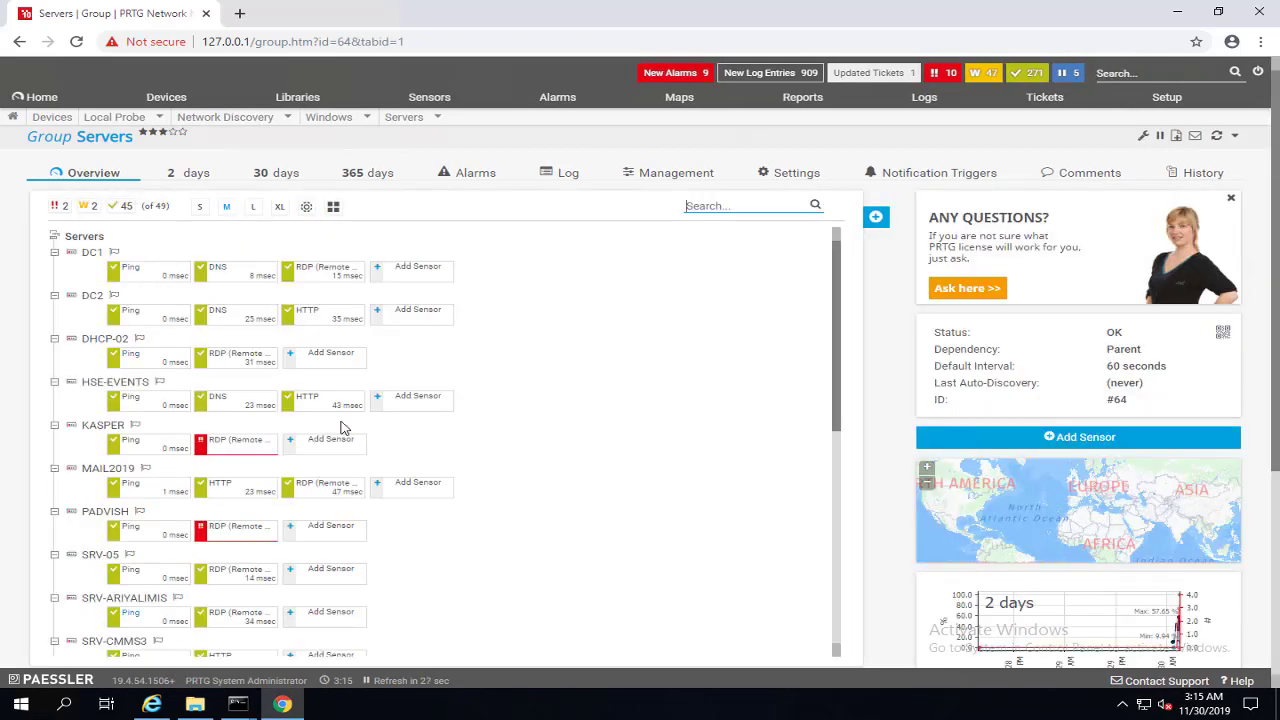
click(791, 177)
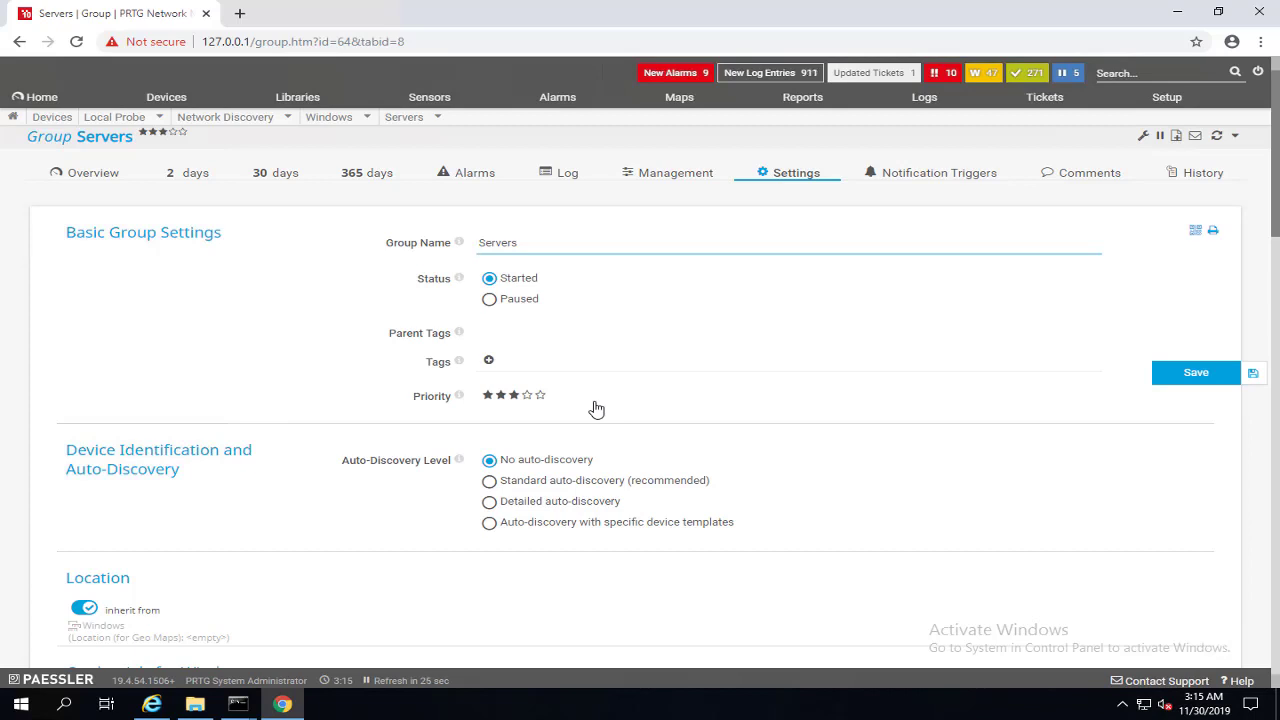
scroll(277, 509, down, 4)
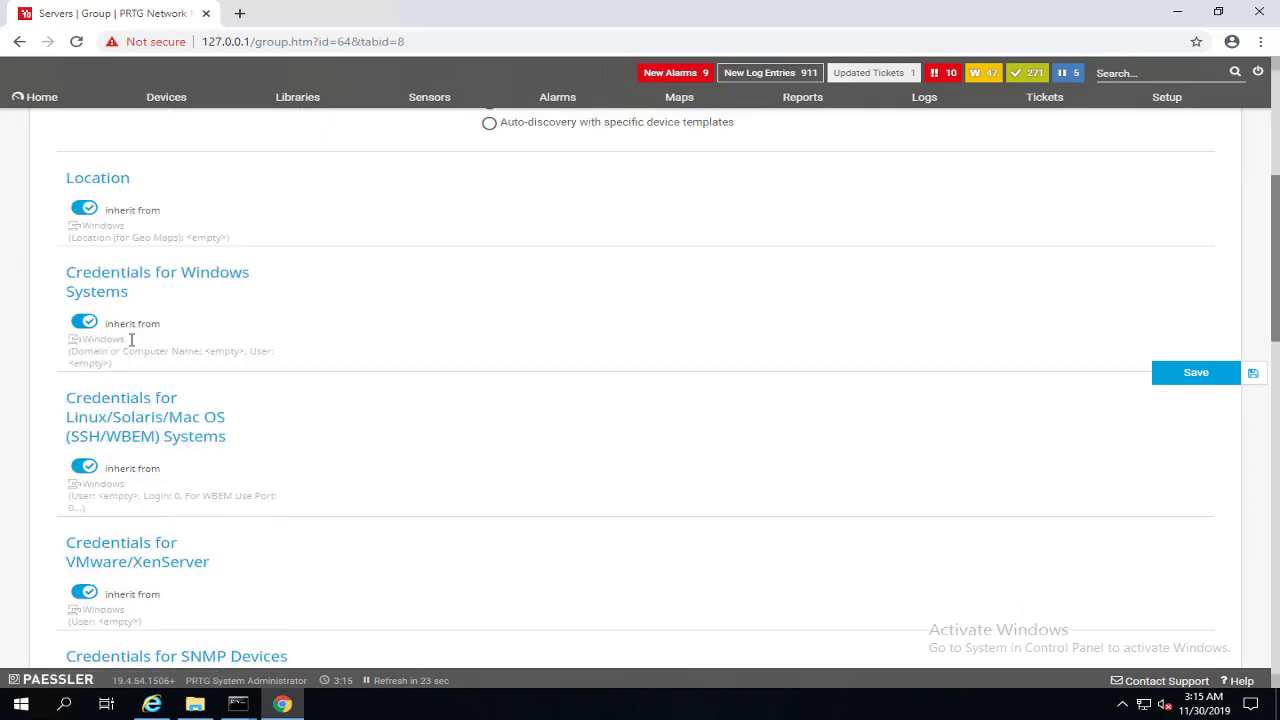
Step: Stop inheriting Windows credentials and save domain 'lab' with the user name and password
click(86, 323)
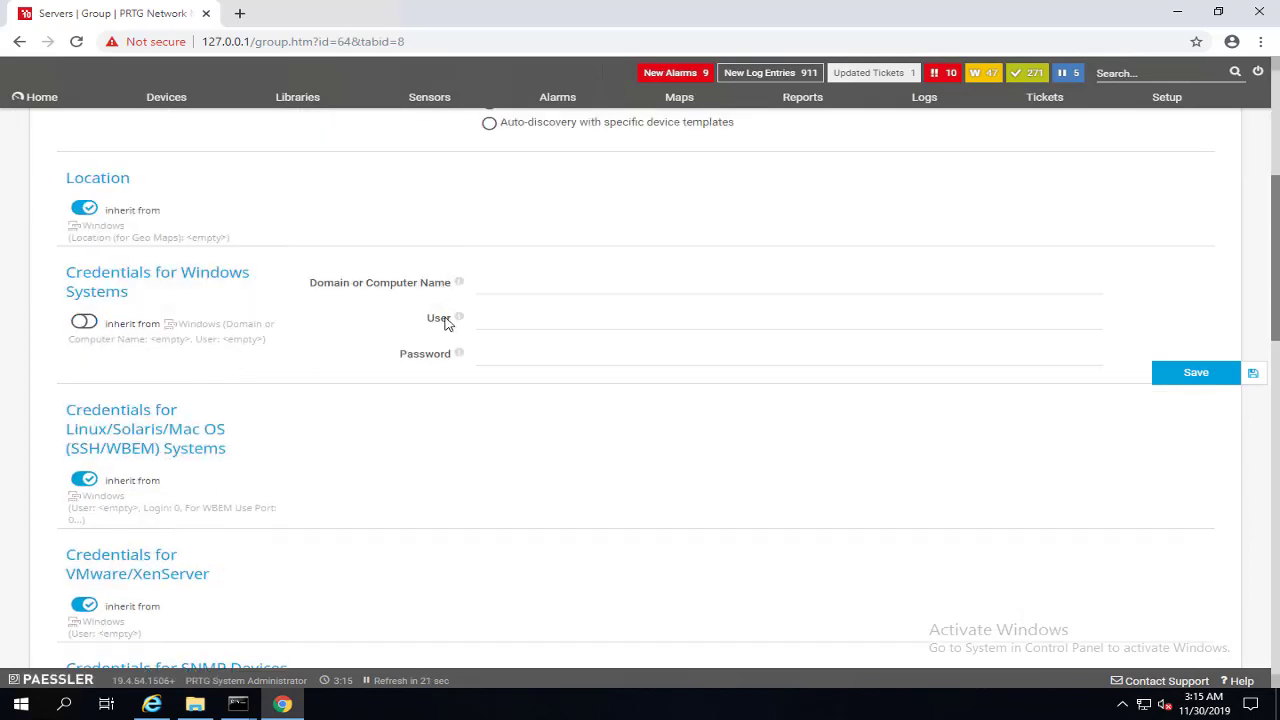
click(496, 281)
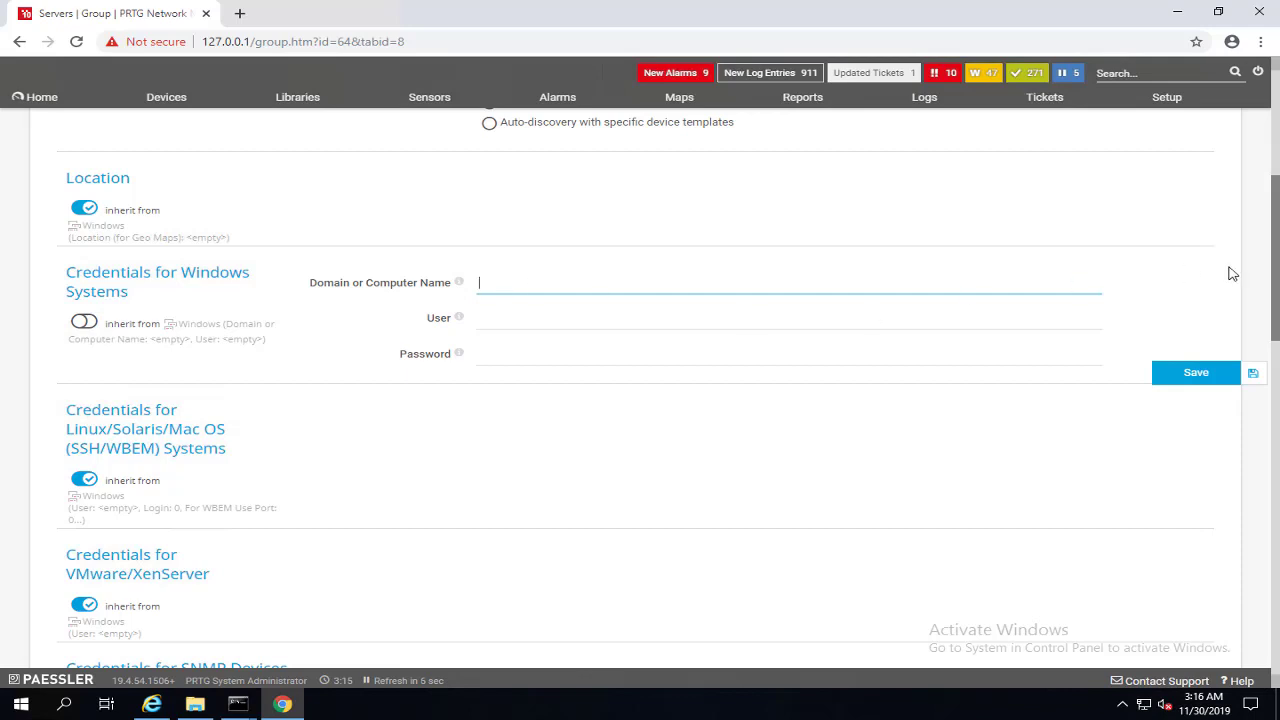
text(lab)
key(Tab)
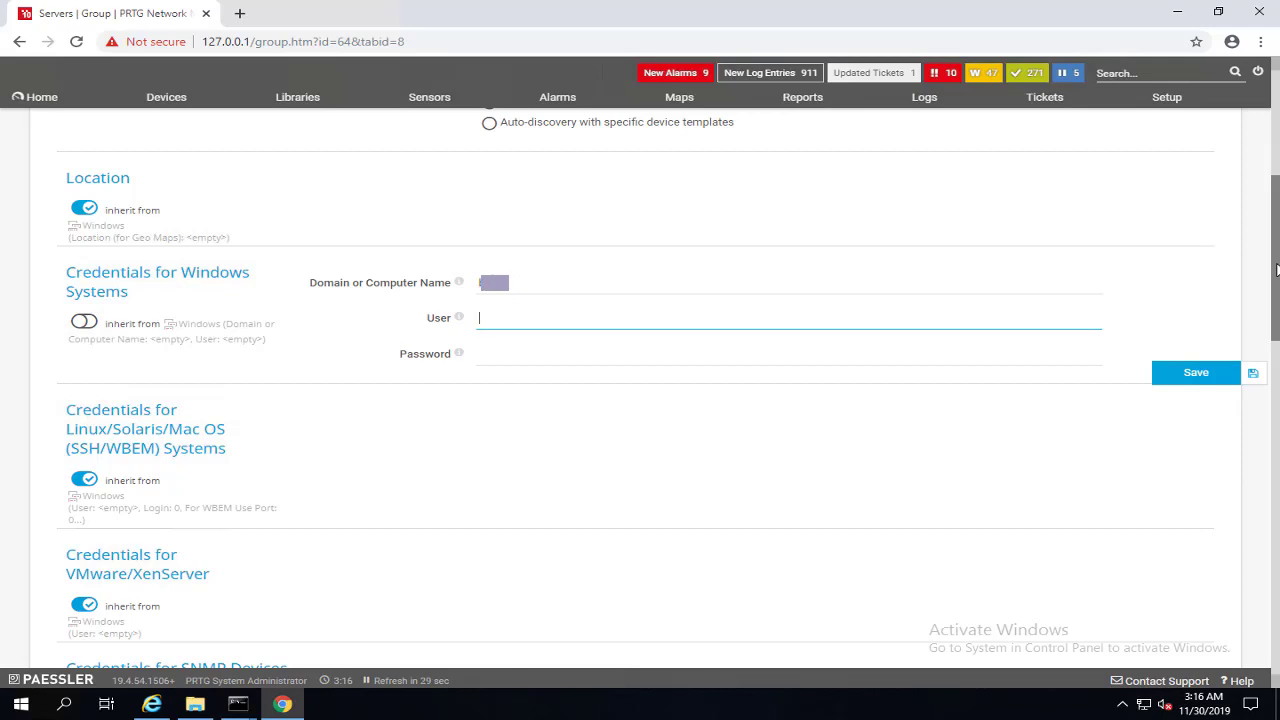
text(mine)
key(Tab)
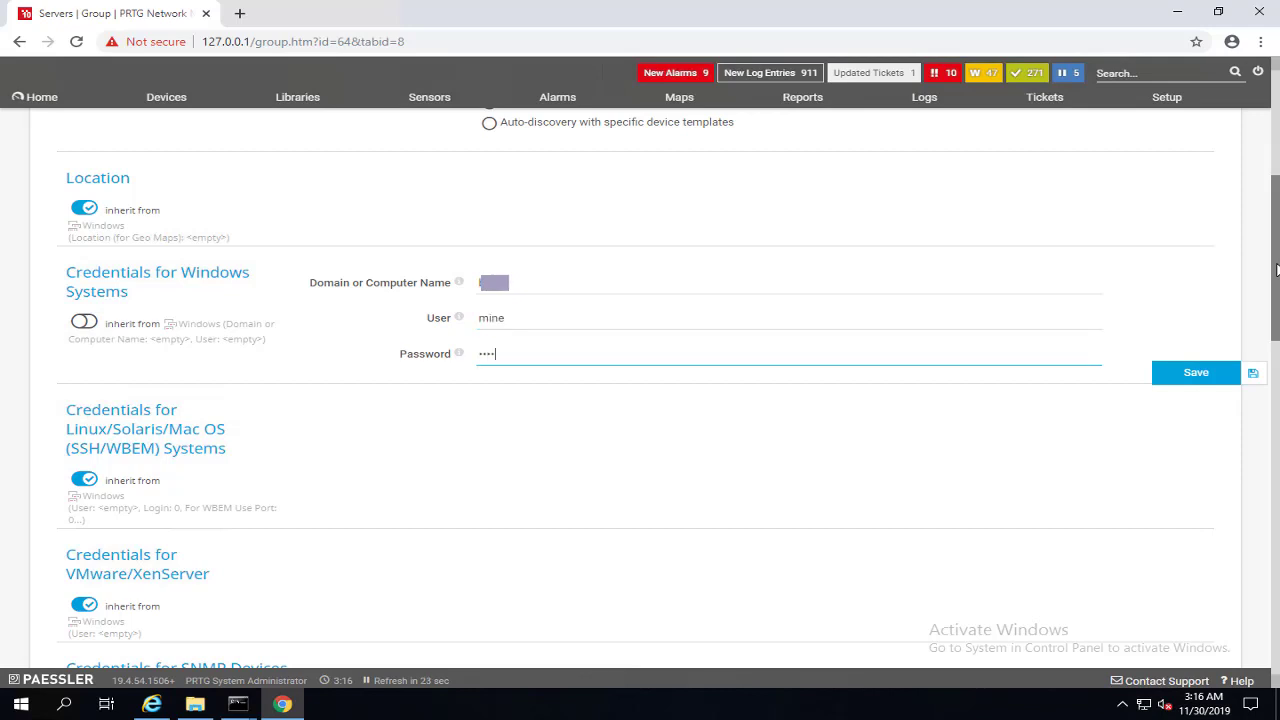
click(1172, 378)
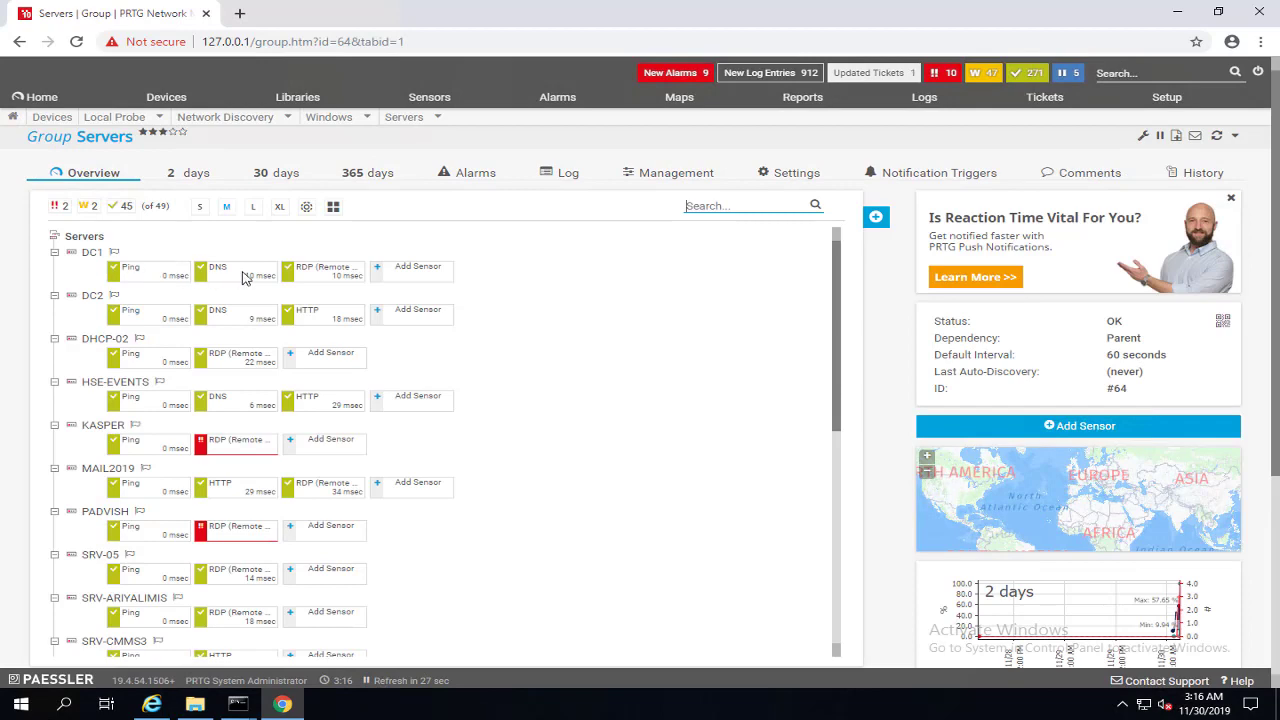
Step: Add a WMI Free Disk Space (Multi Disk) sensor with default settings to DC1
click(425, 268)
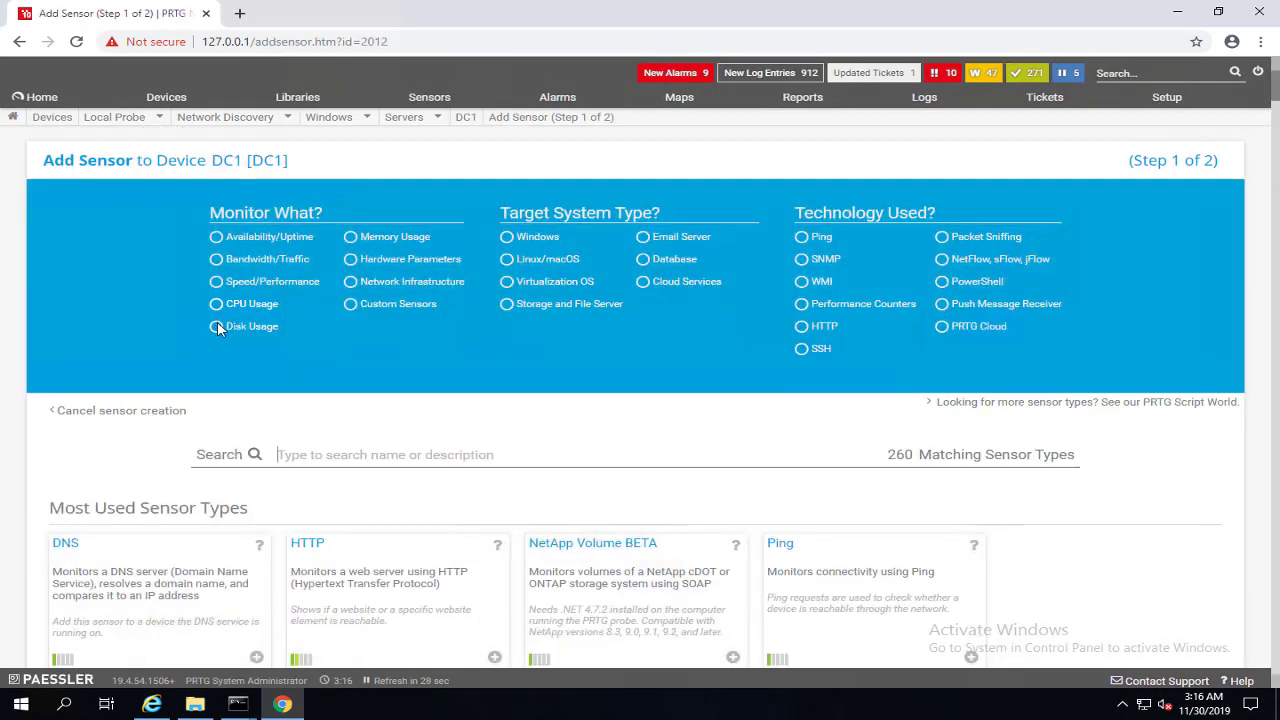
click(804, 285)
scroll(320, 515, down, 2)
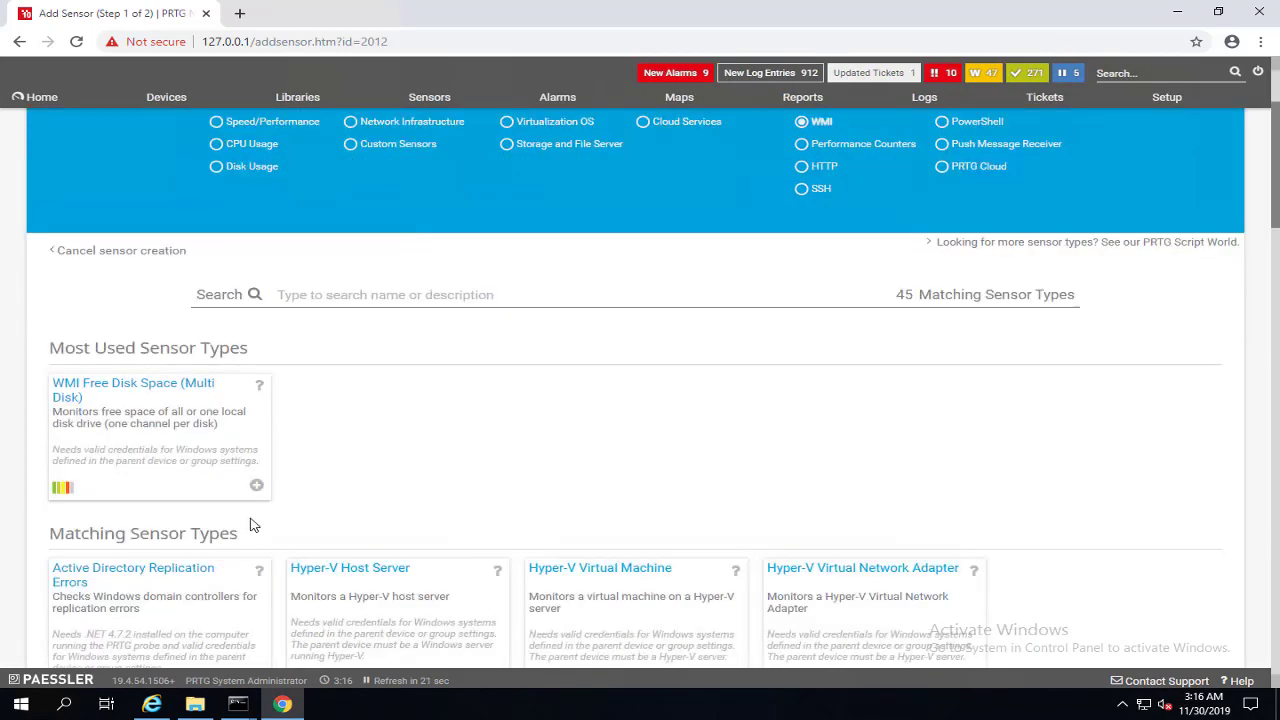
click(257, 486)
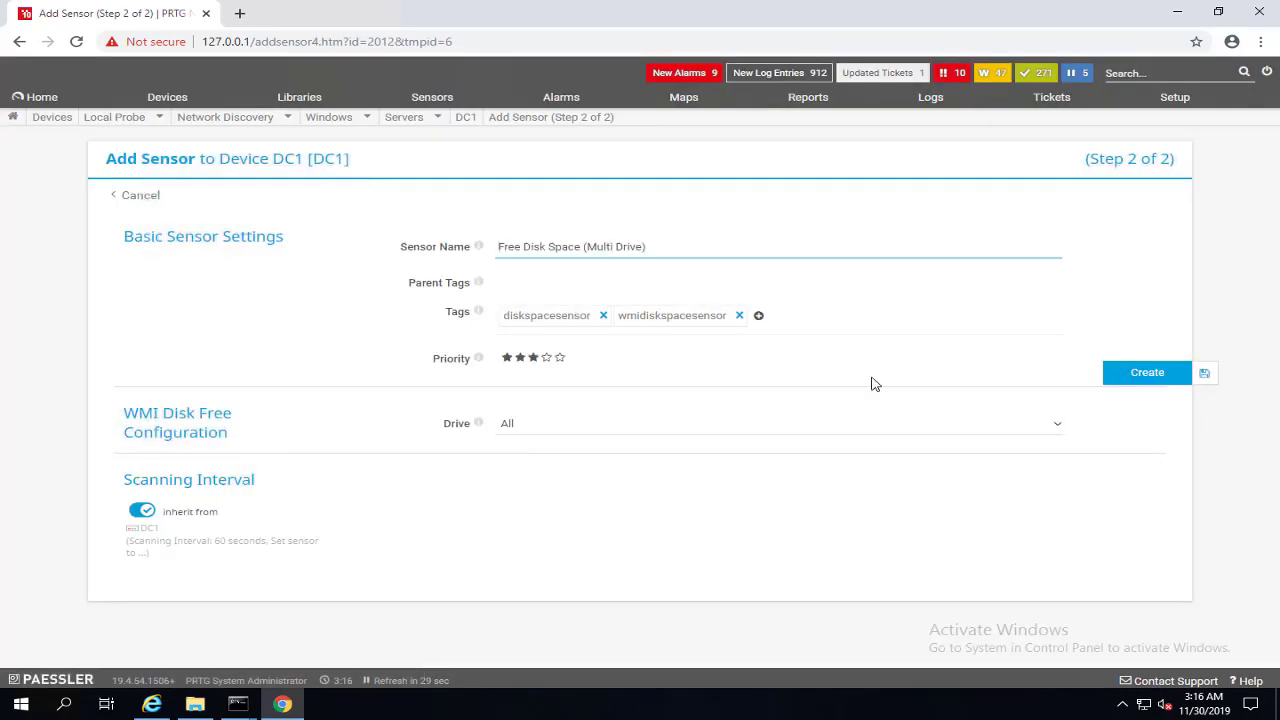
click(1147, 374)
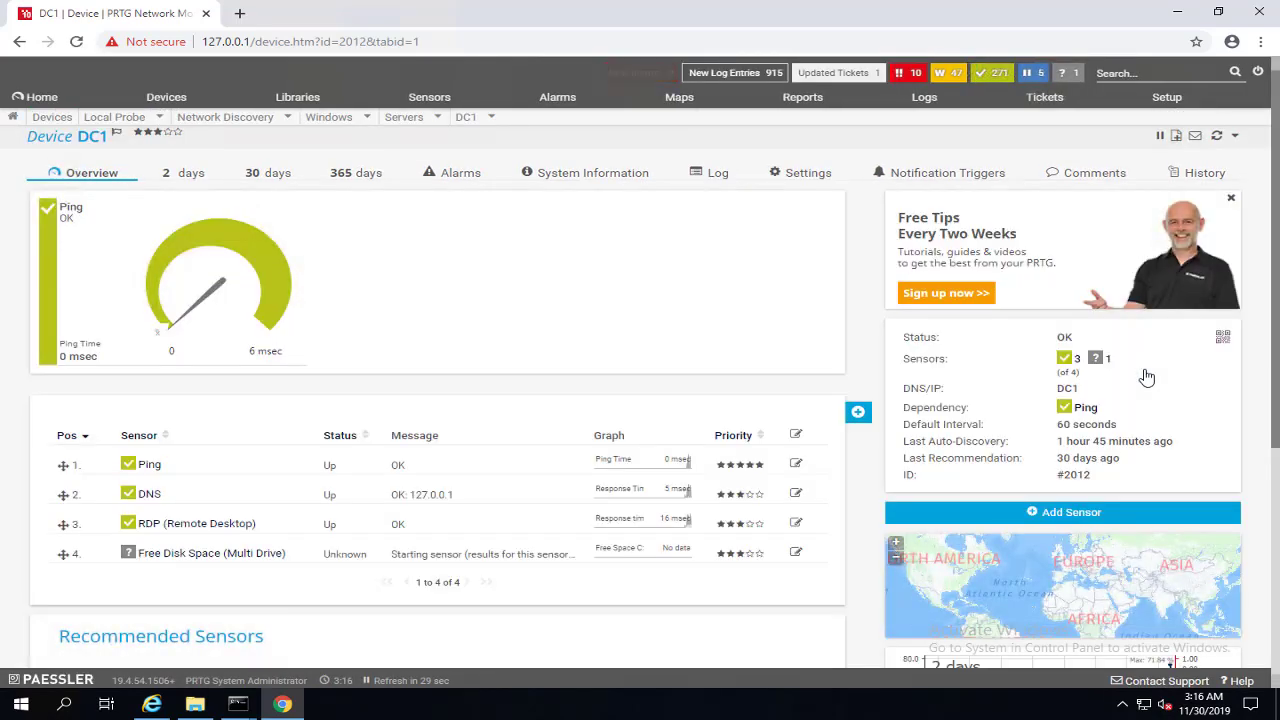
Step: Check DC1's Free Disk Space sensor (C: 51%, D: 99% free), then find the Servers group in the device tree
click(1217, 138)
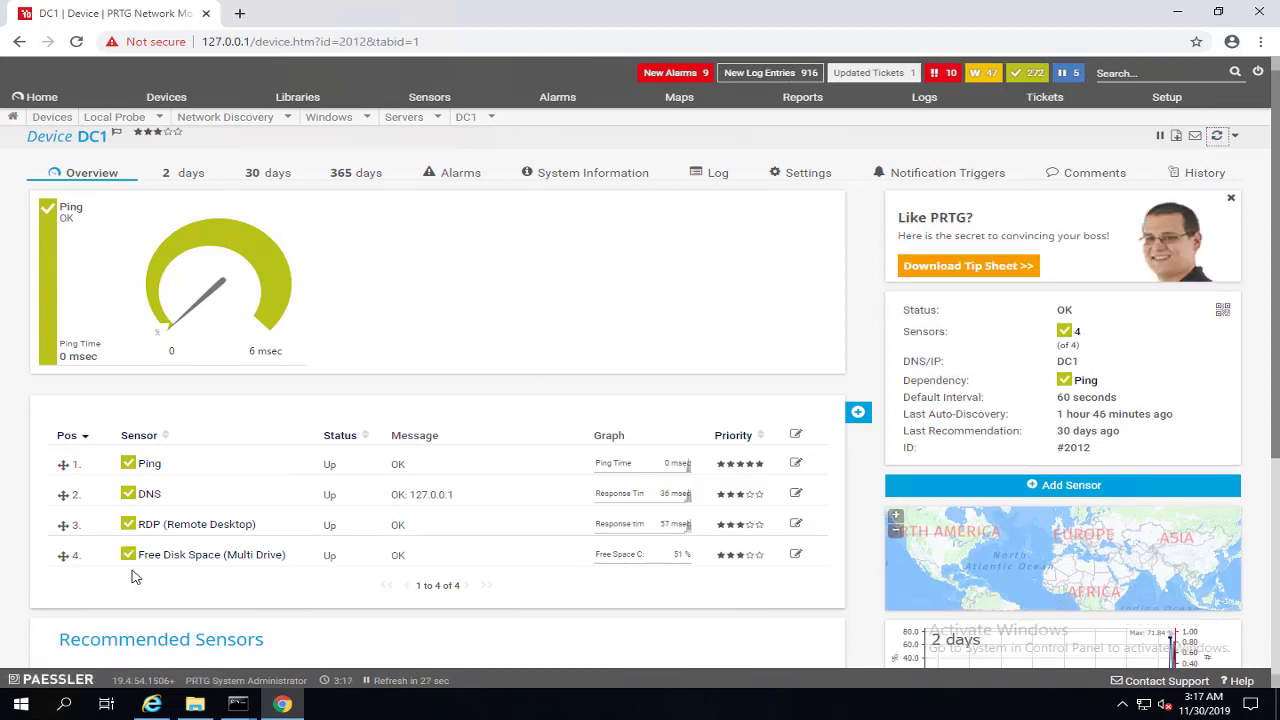
click(205, 555)
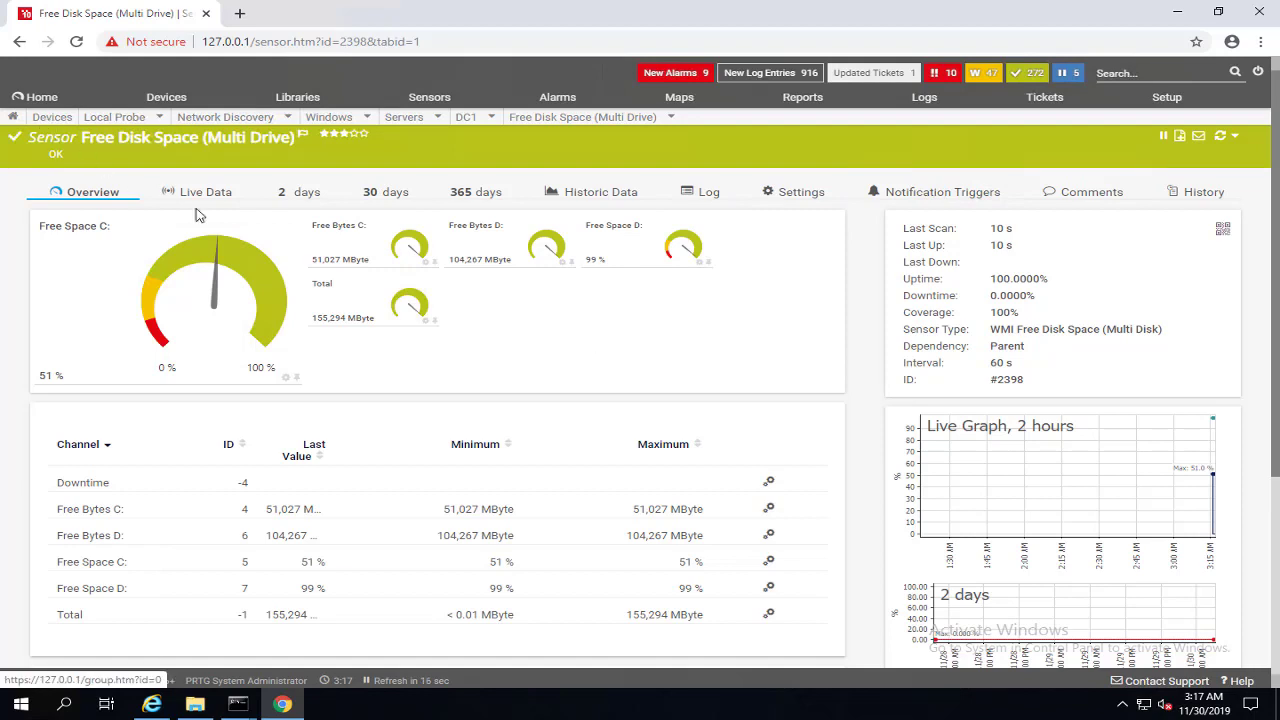
click(45, 117)
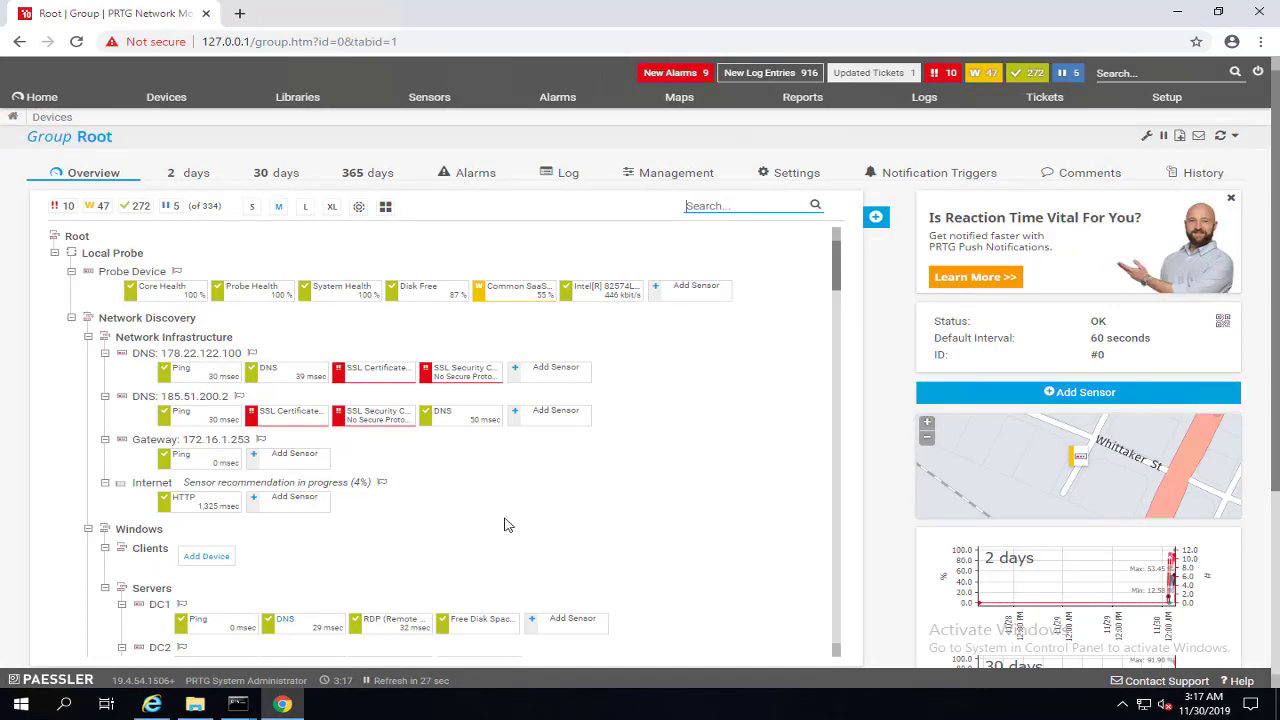
scroll(520, 510, down, 1)
scroll(500, 487, up, 1)
scroll(490, 487, down, 3)
scroll(270, 515, down, 3)
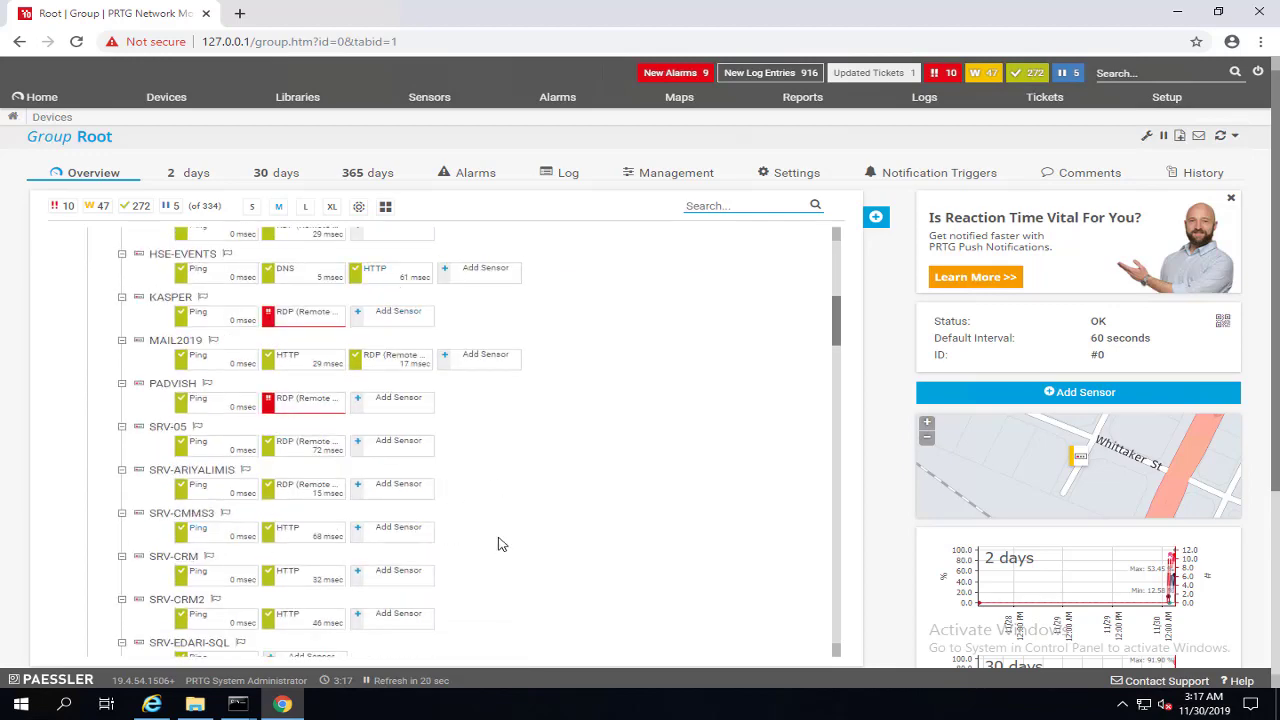
scroll(432, 438, up, 3)
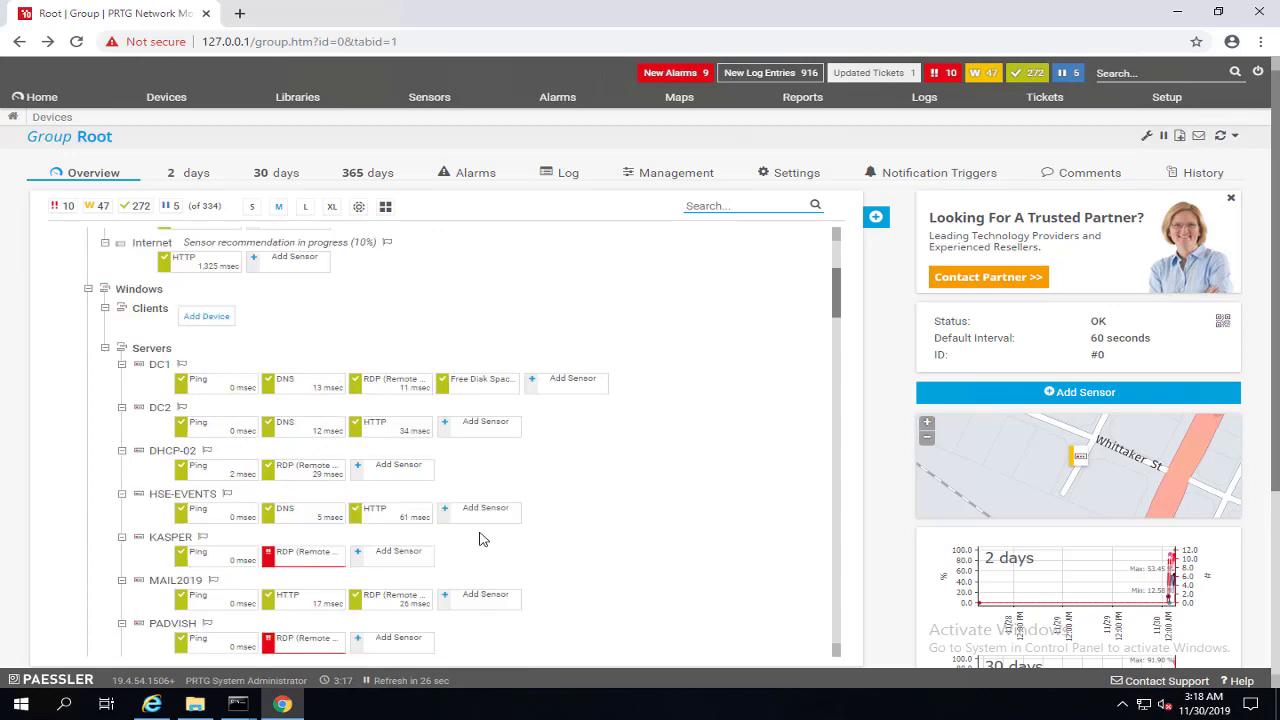
Step: Open the DC2 device and request sensor recommendations for it
click(160, 414)
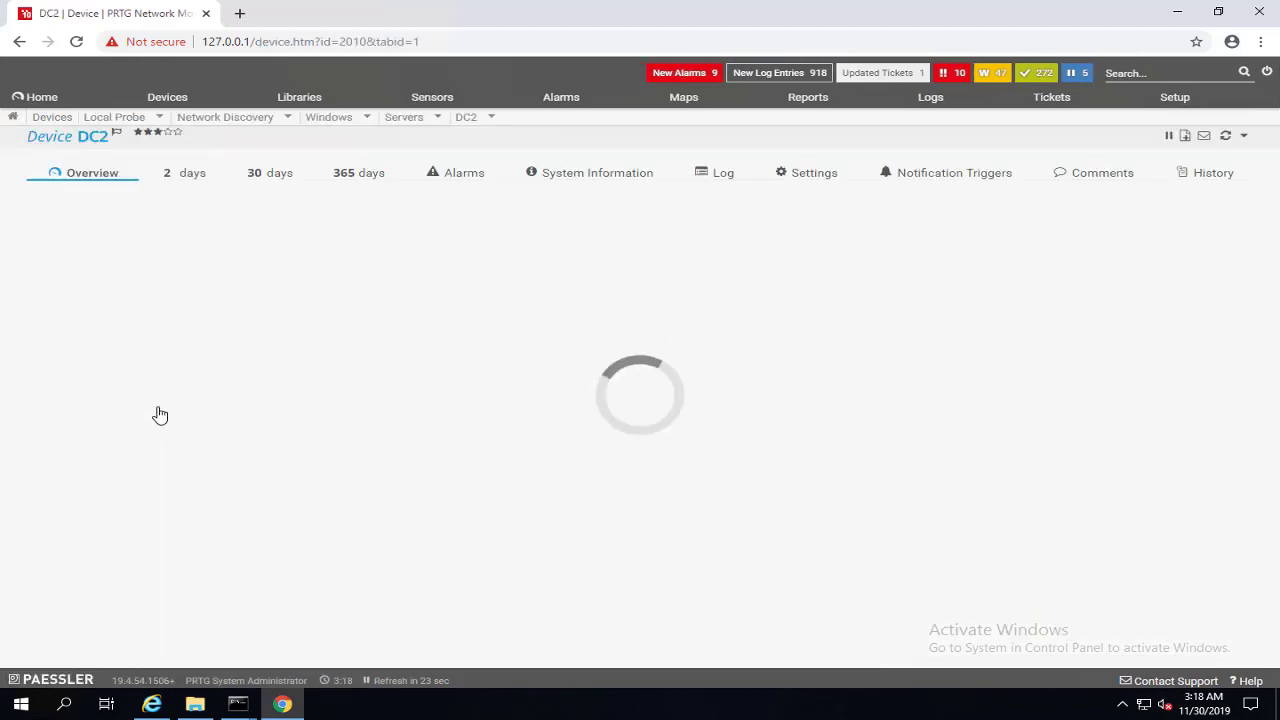
scroll(160, 414, down, 4)
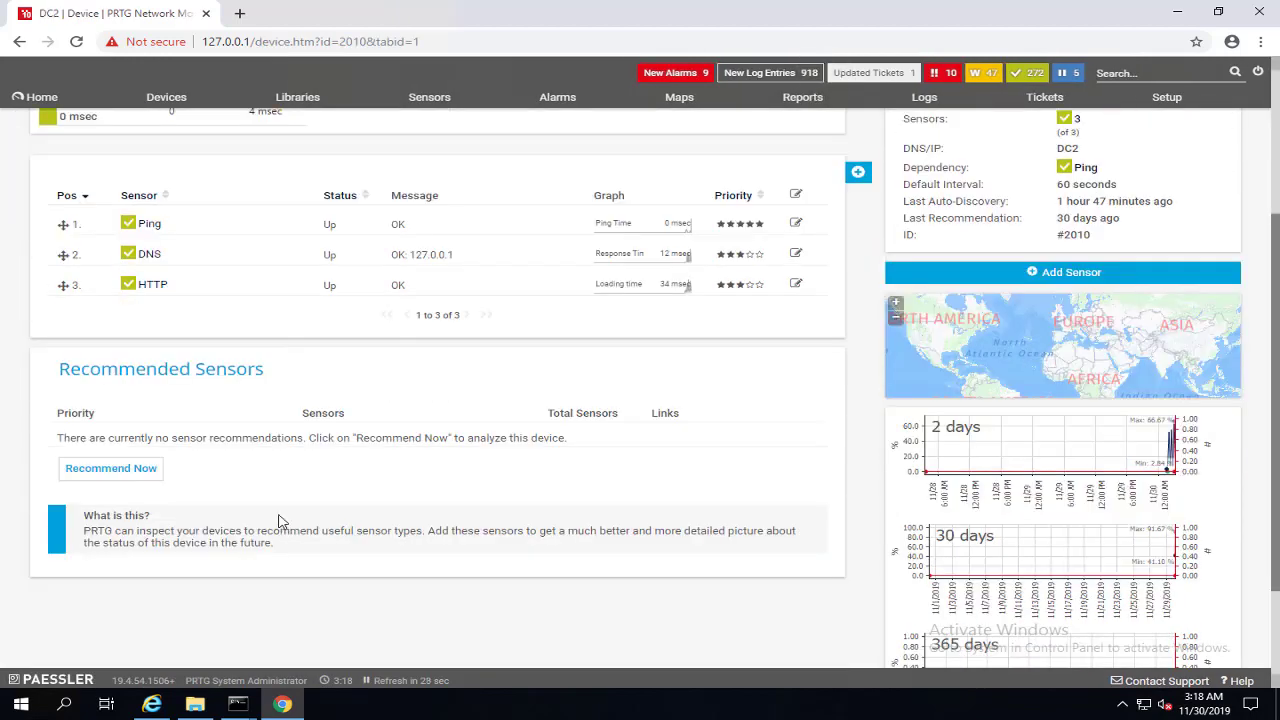
click(115, 335)
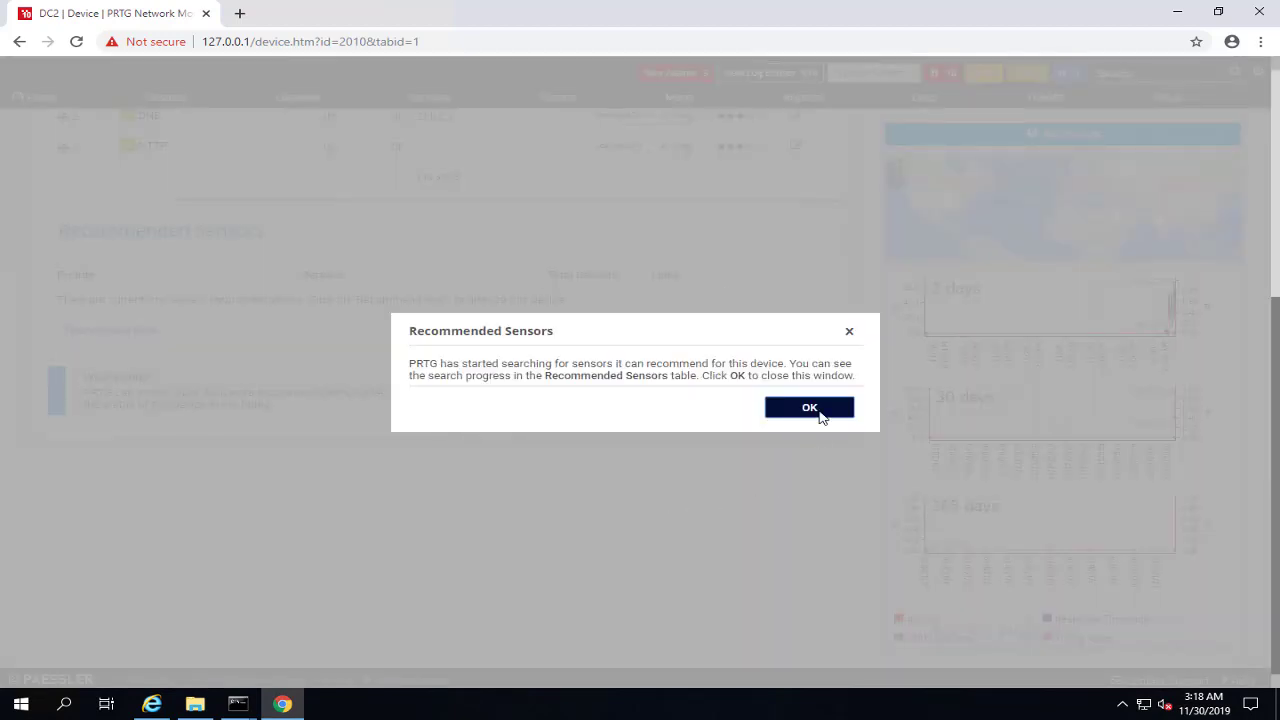
click(819, 411)
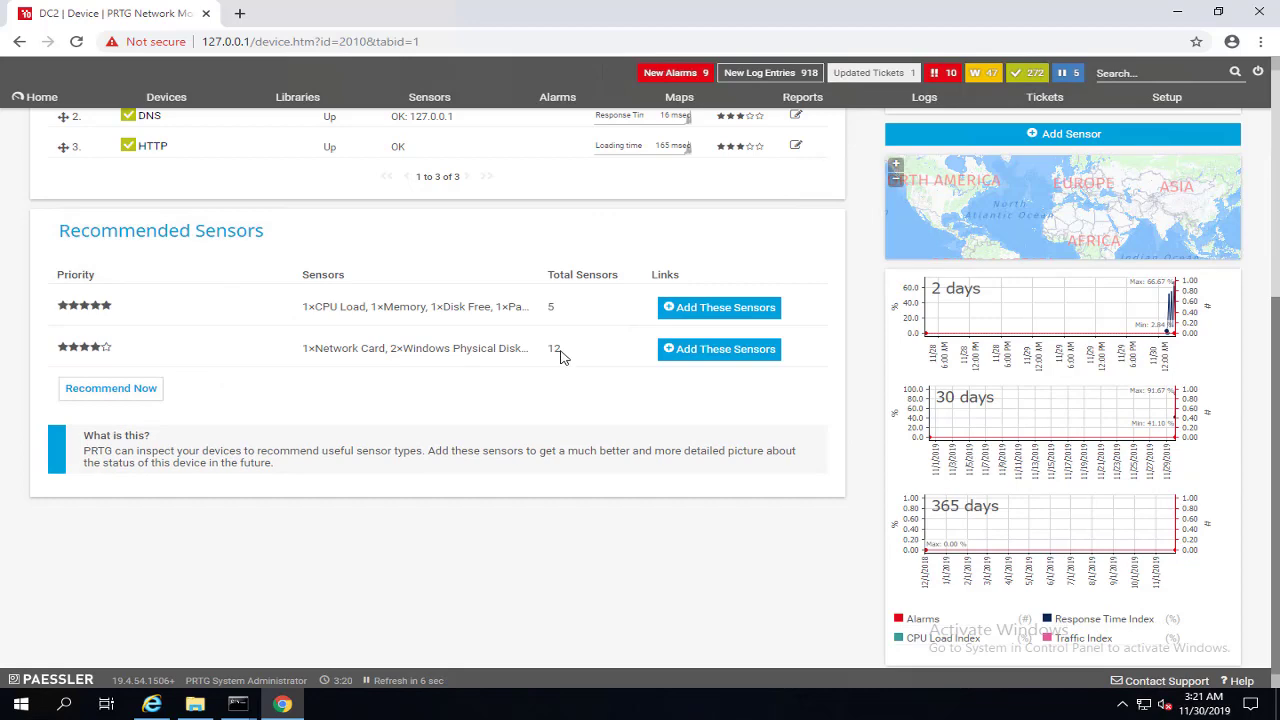
Step: Add both recommended sensor sets, 5 and 12 sensors, to DC2
click(717, 307)
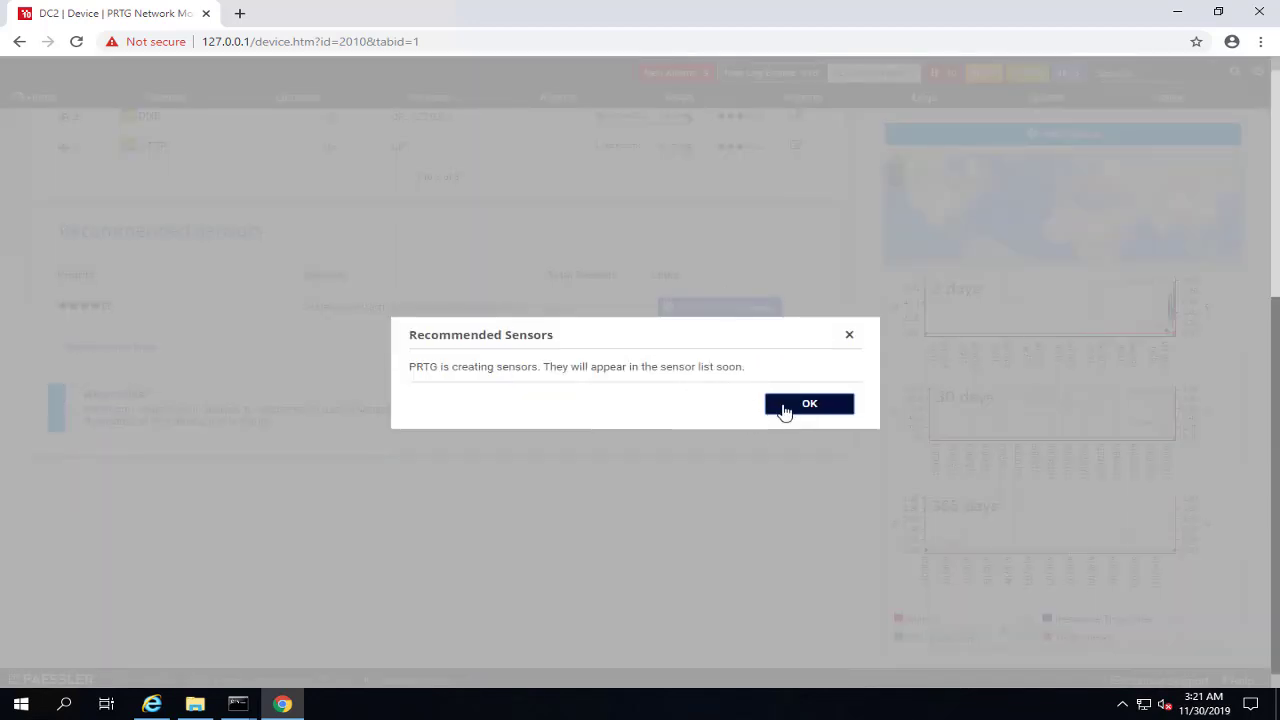
click(785, 410)
click(756, 310)
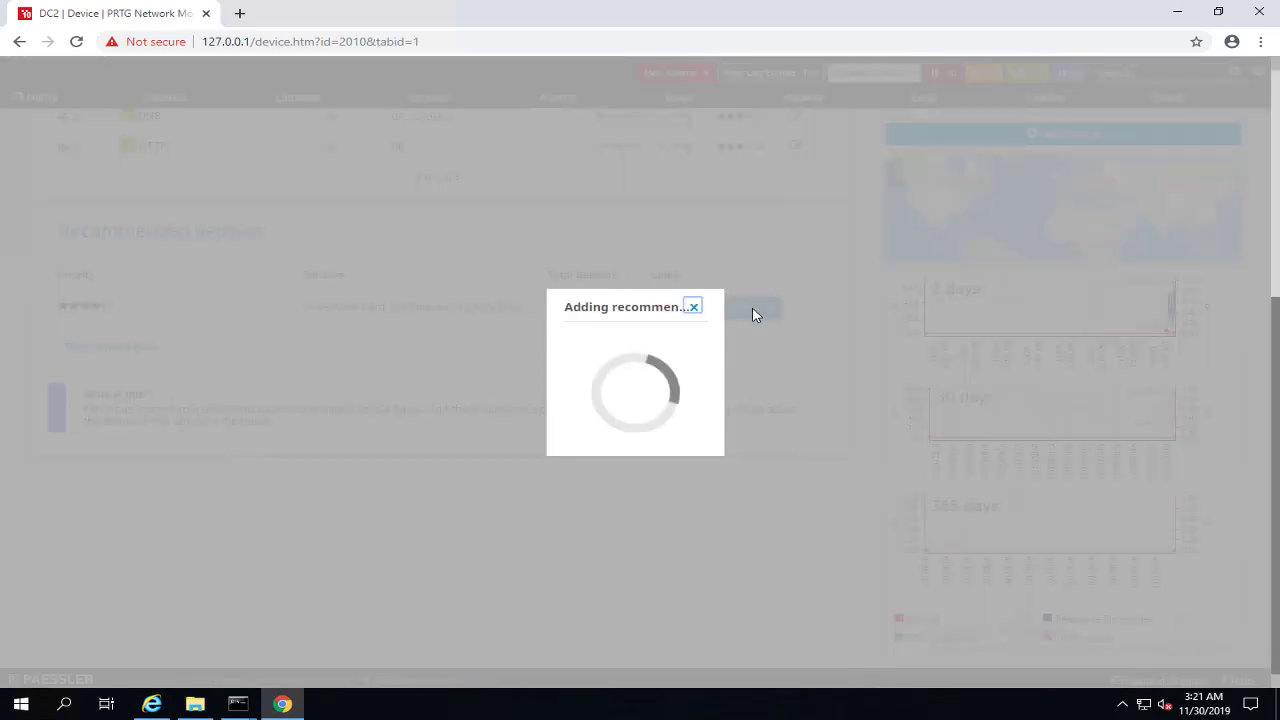
click(823, 408)
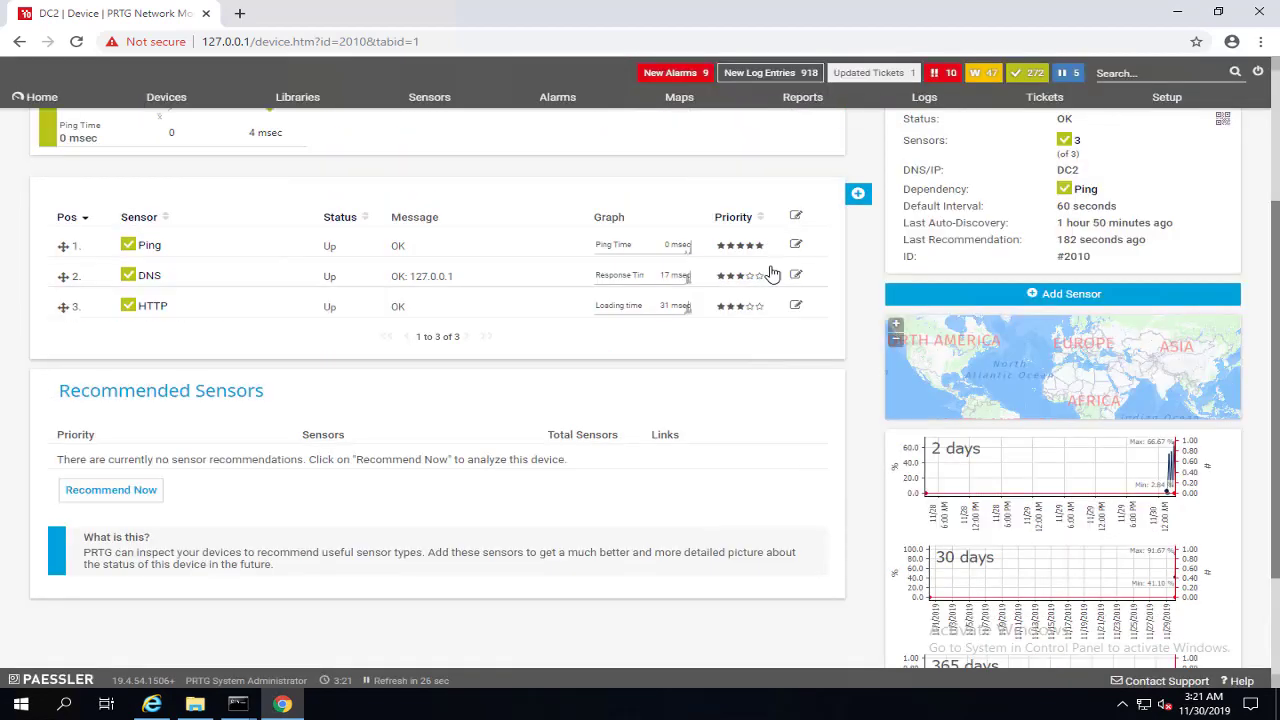
Step: Refresh DC2's sensor list to show the newly created sensors
scroll(778, 270, up, 3)
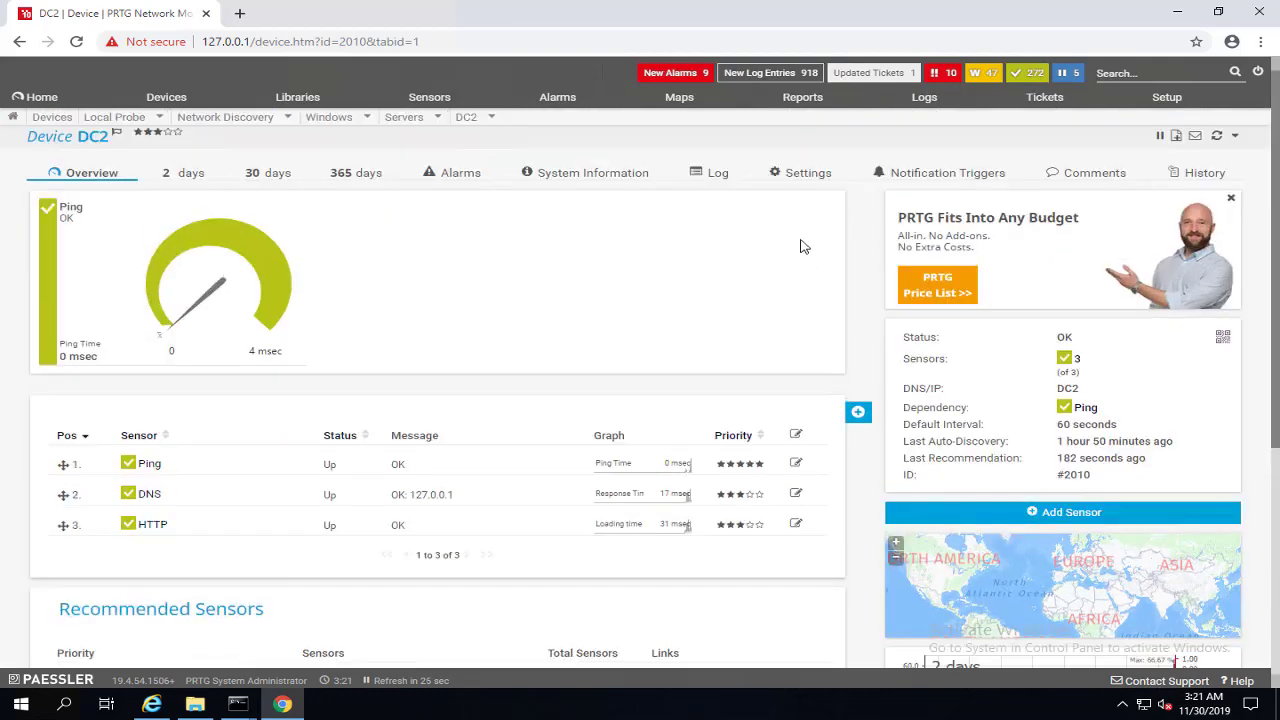
click(1218, 138)
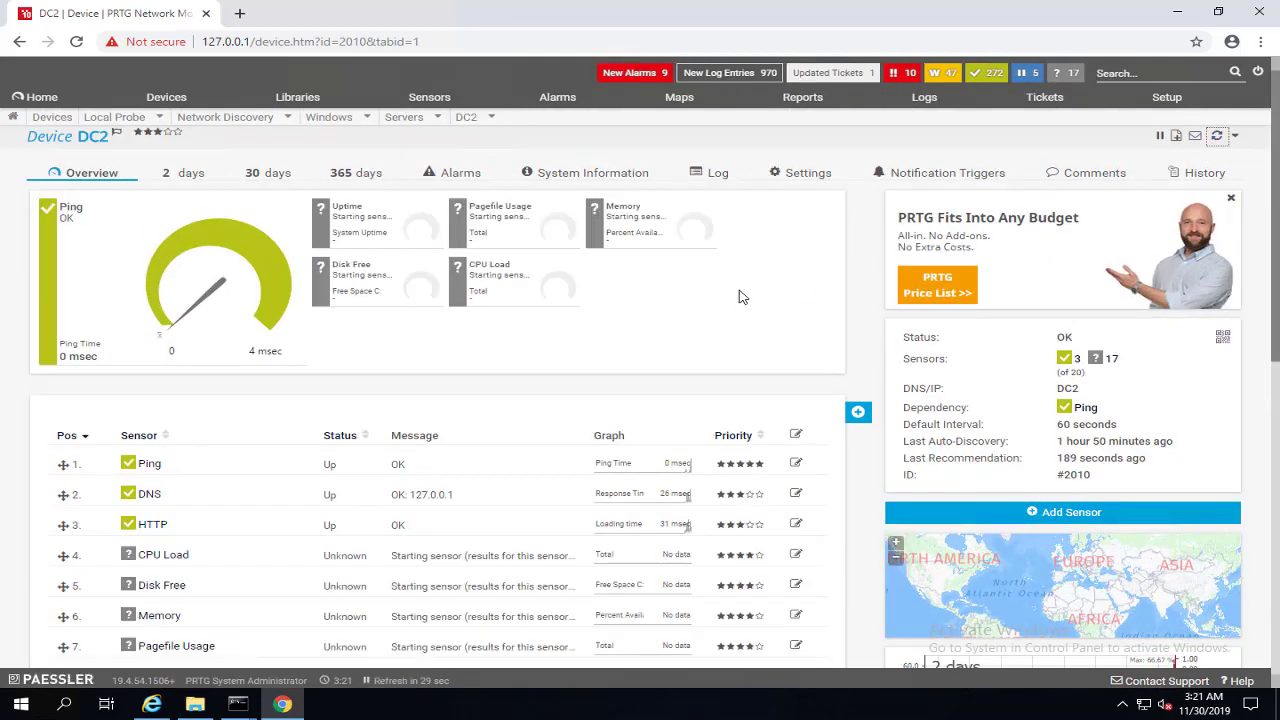
scroll(586, 451, down, 3)
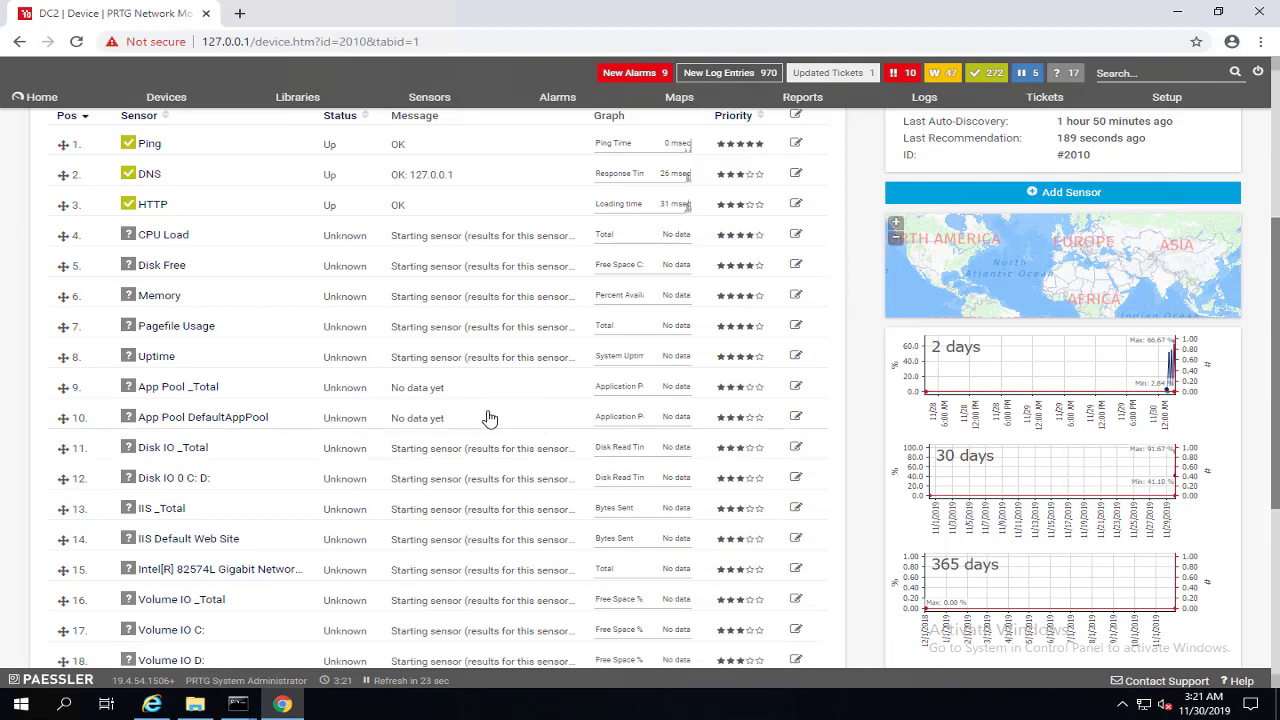
scroll(476, 540, down, 3)
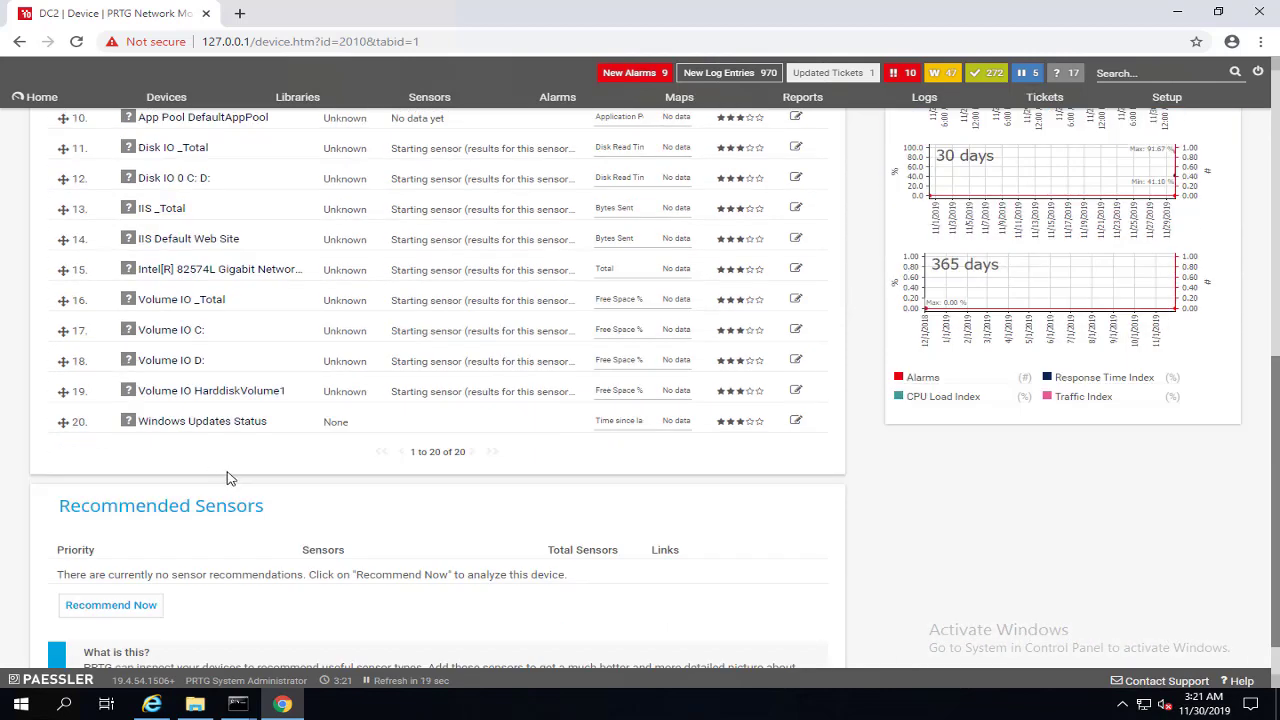
scroll(663, 337, up, 6)
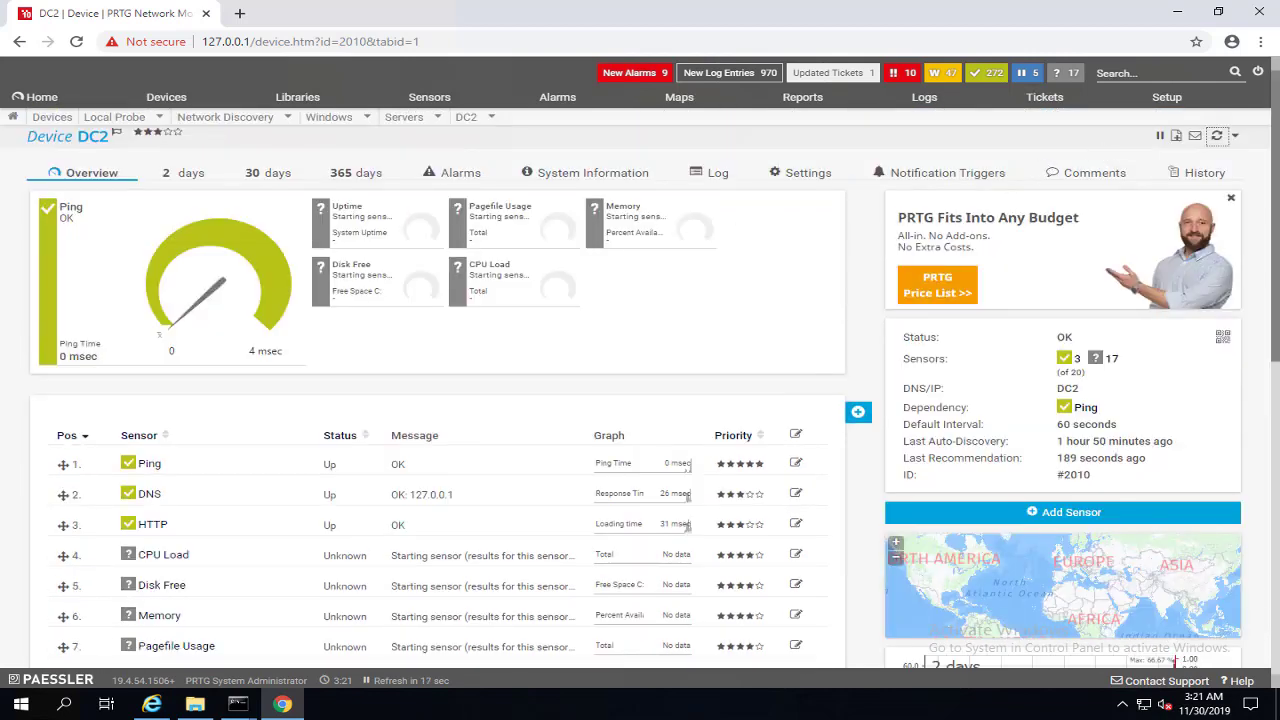
click(1219, 136)
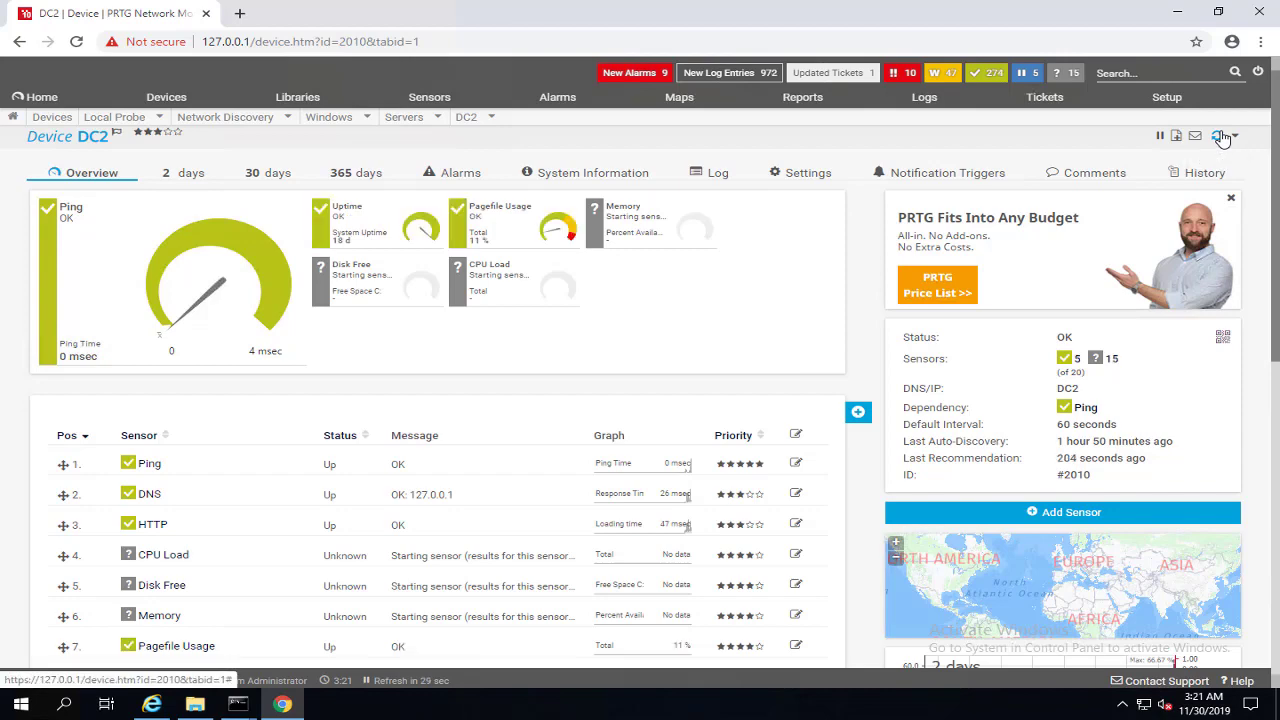
Step: Reload the DC2 page and open the Pagefile Usage sensor's details
click(76, 42)
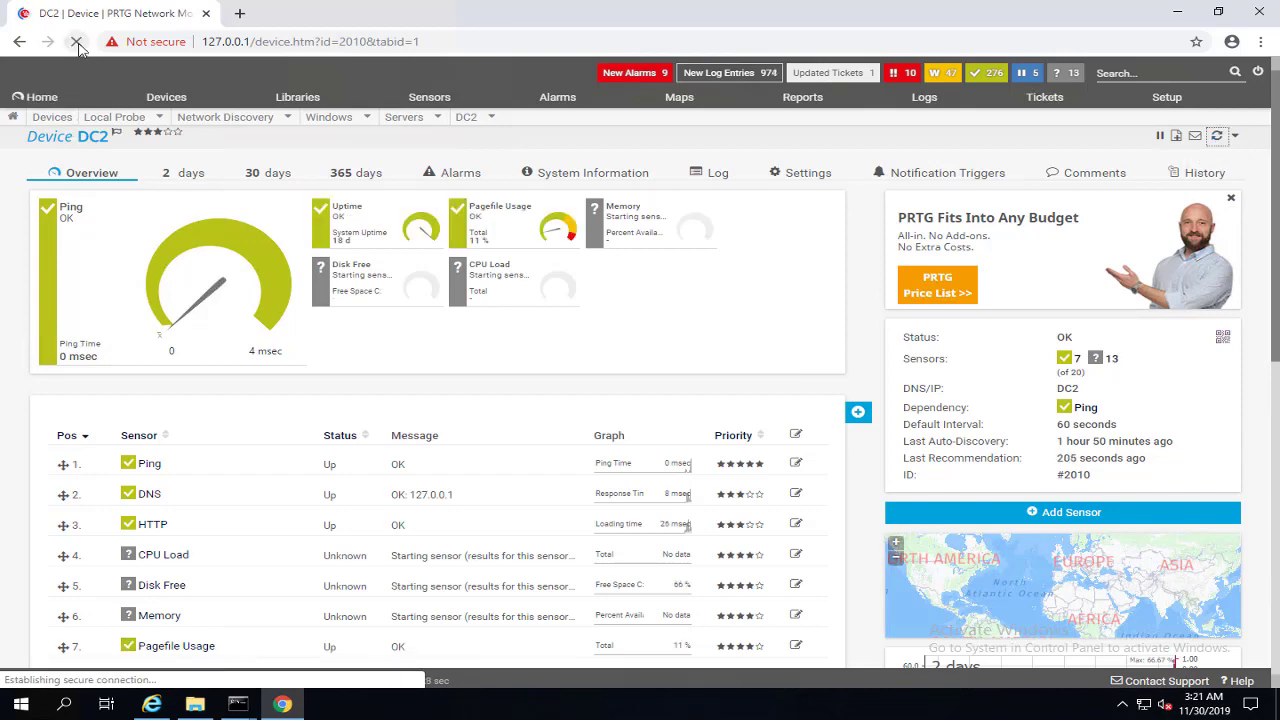
scroll(345, 392, down, 3)
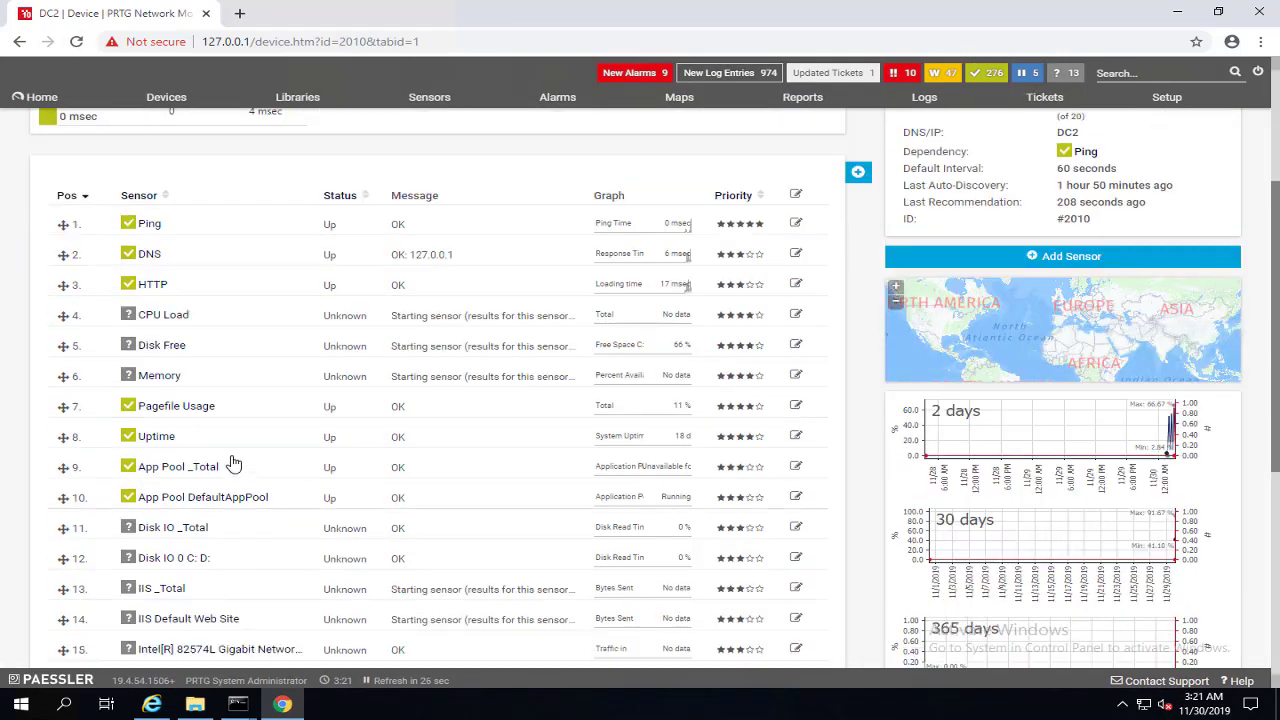
click(176, 406)
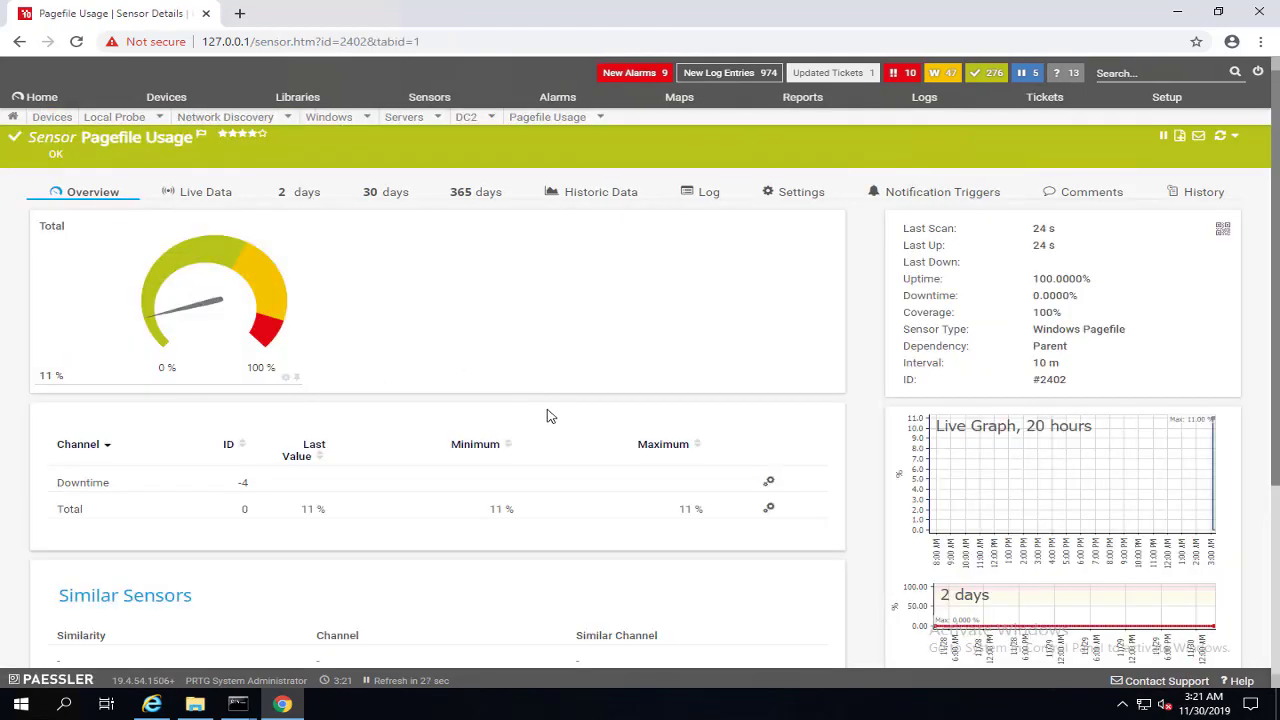
Step: View the Pagefile Usage sensor's Live Data graph, then return to the DC2 page
scroll(866, 500, down, 2)
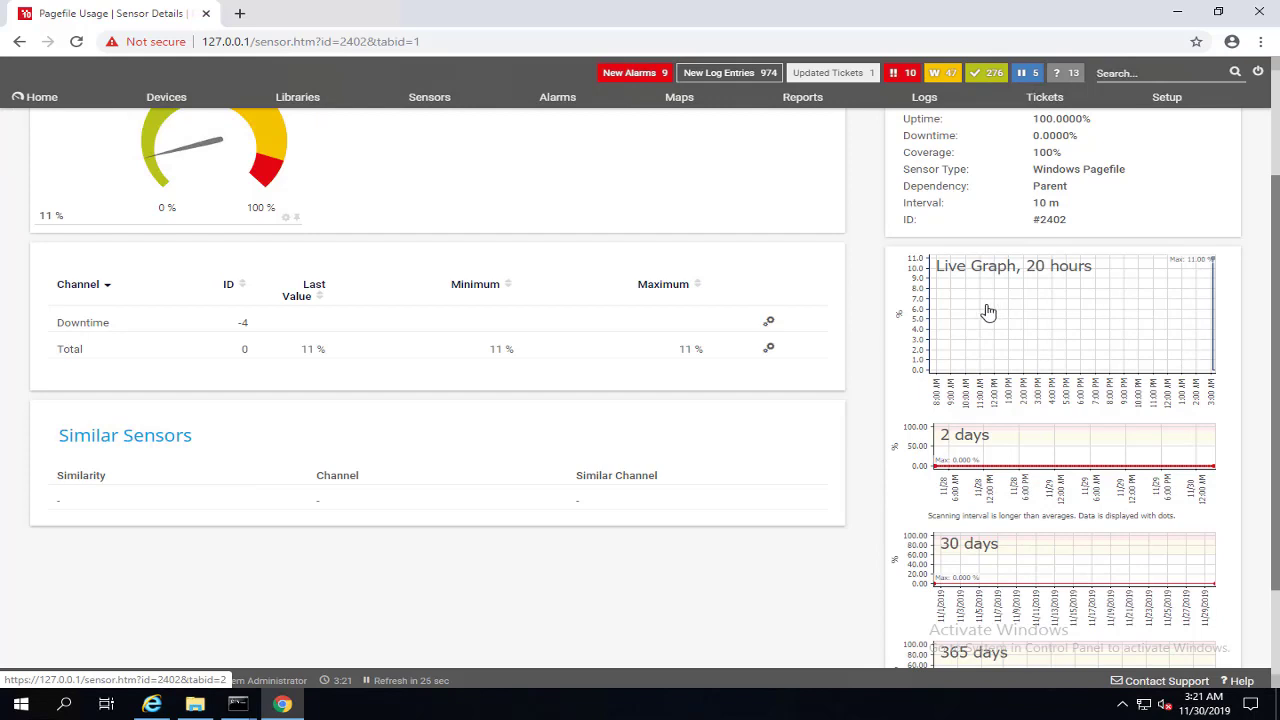
click(1180, 358)
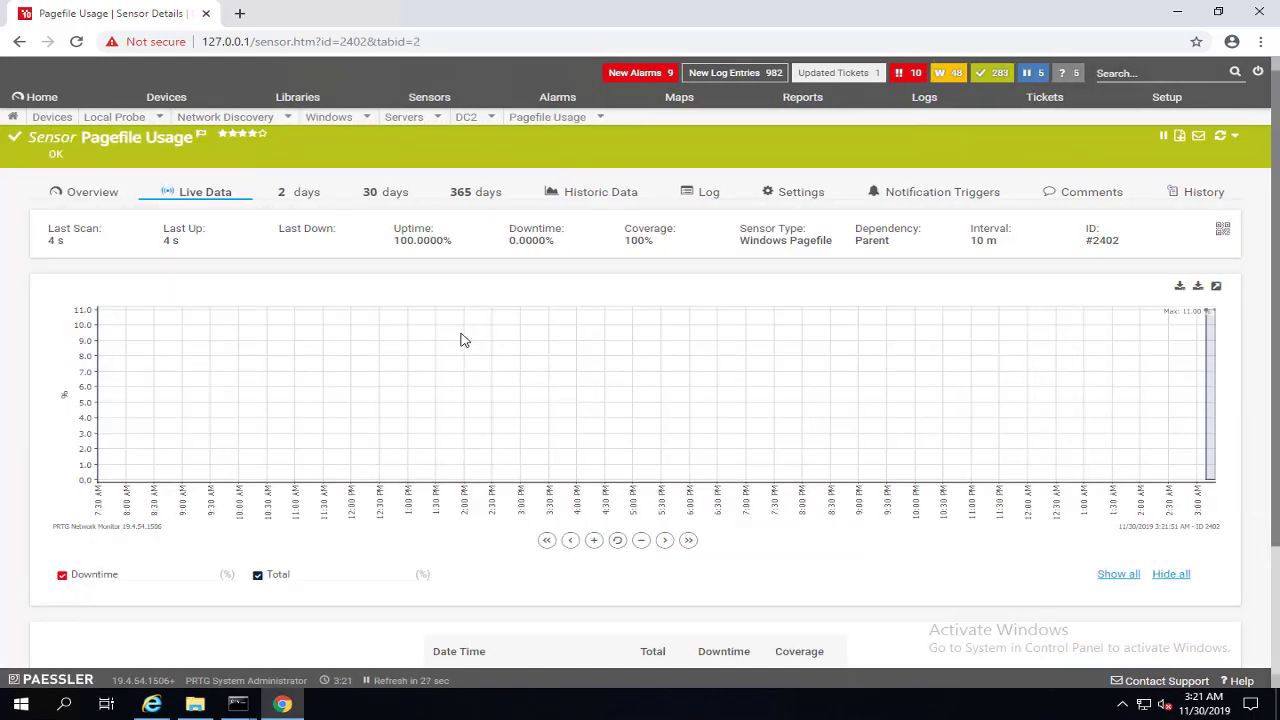
click(20, 42)
Step: Read the Windows Updates Status sensor's warning, then return to DC2's overview
click(20, 42)
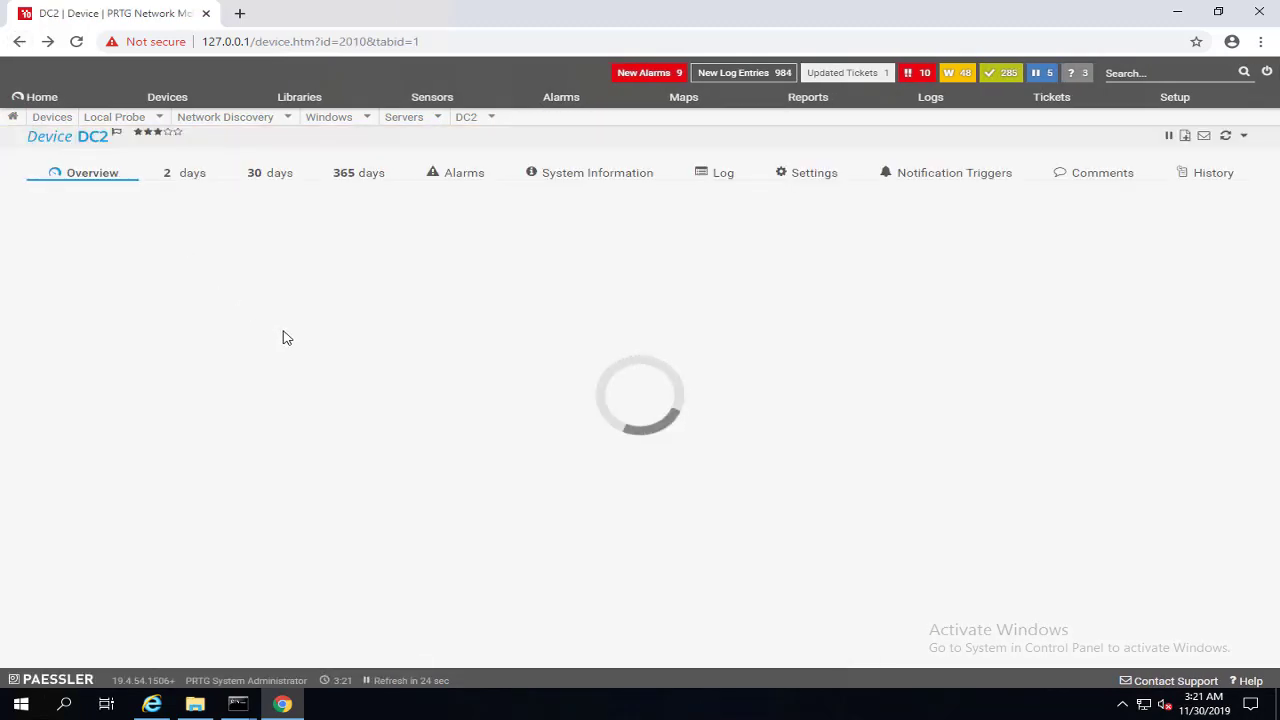
scroll(292, 408, down, 4)
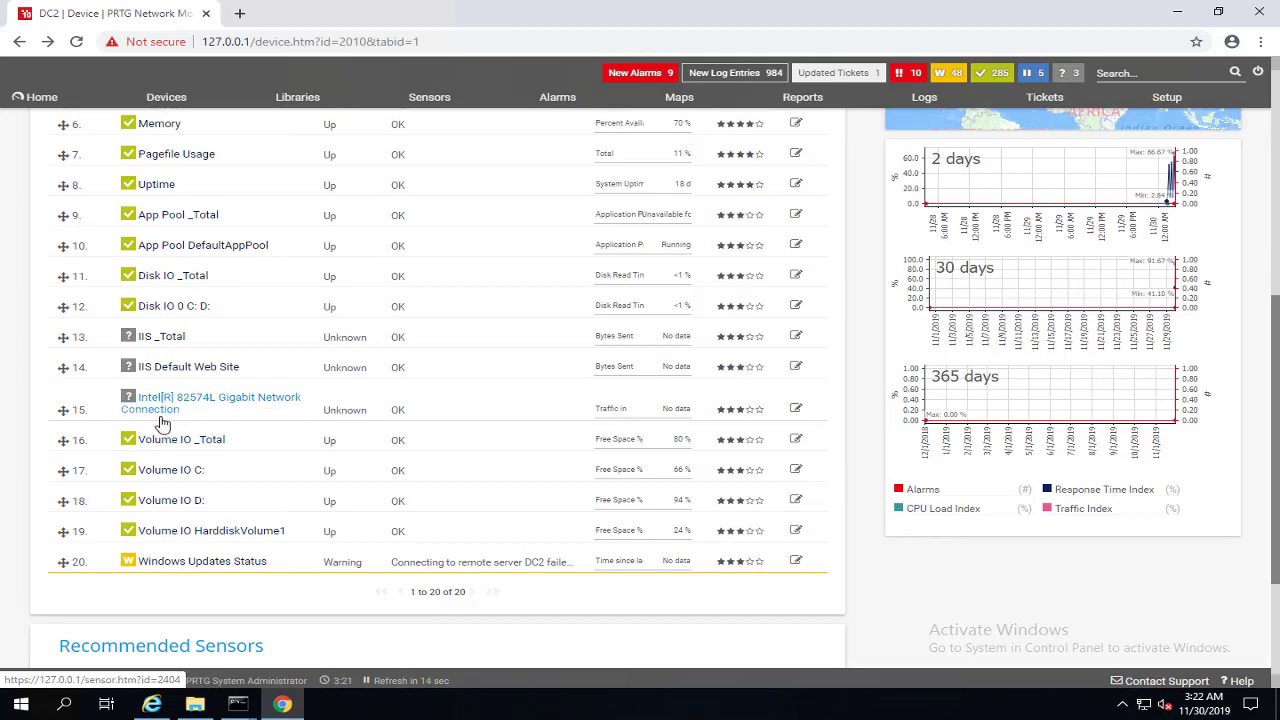
click(240, 567)
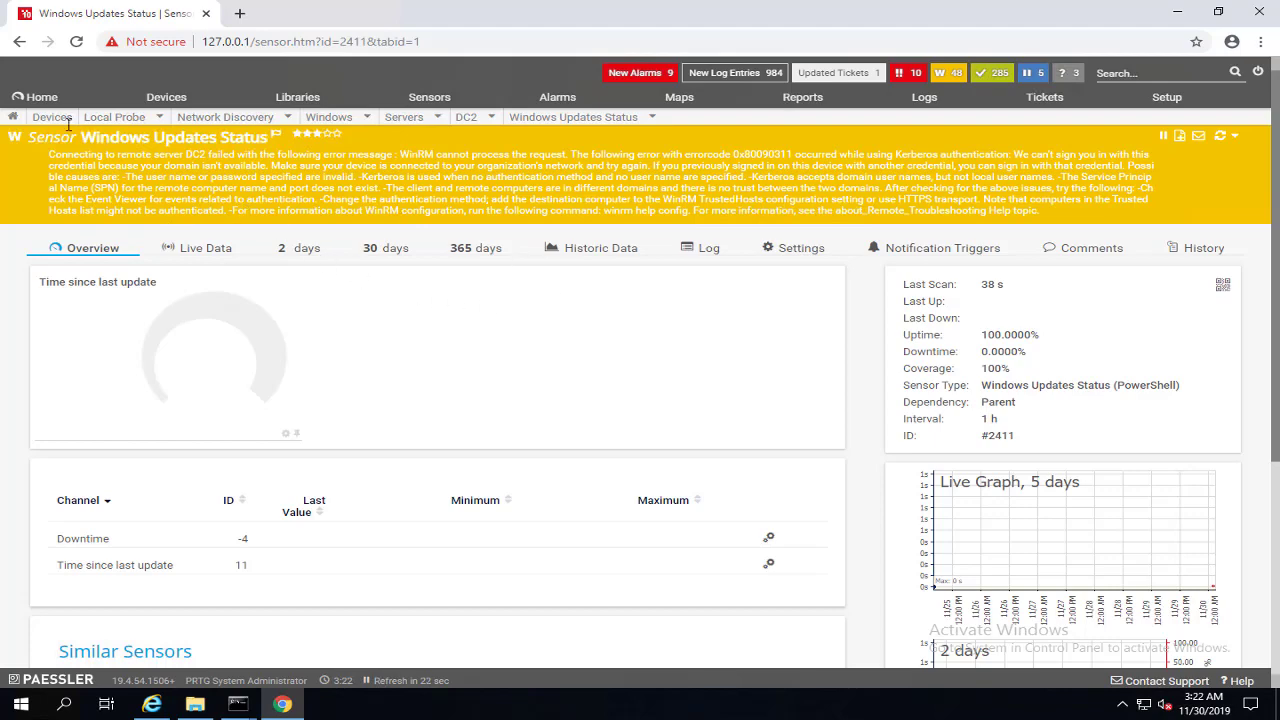
click(19, 41)
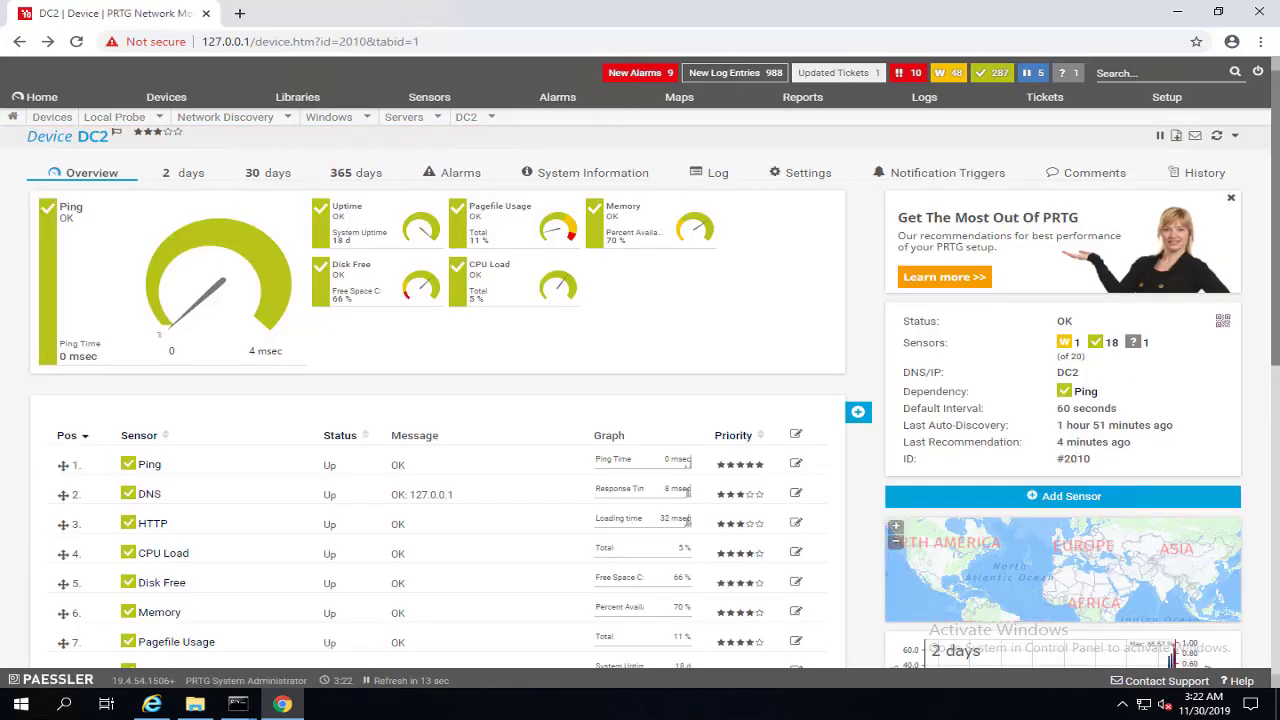